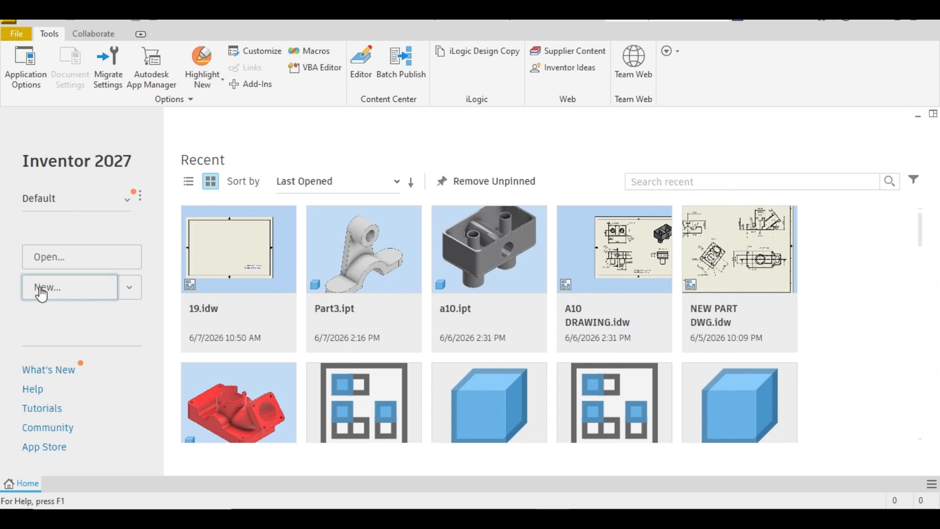
Step: Create a new metric part from the Standard (mm).ipt template
click(43, 292)
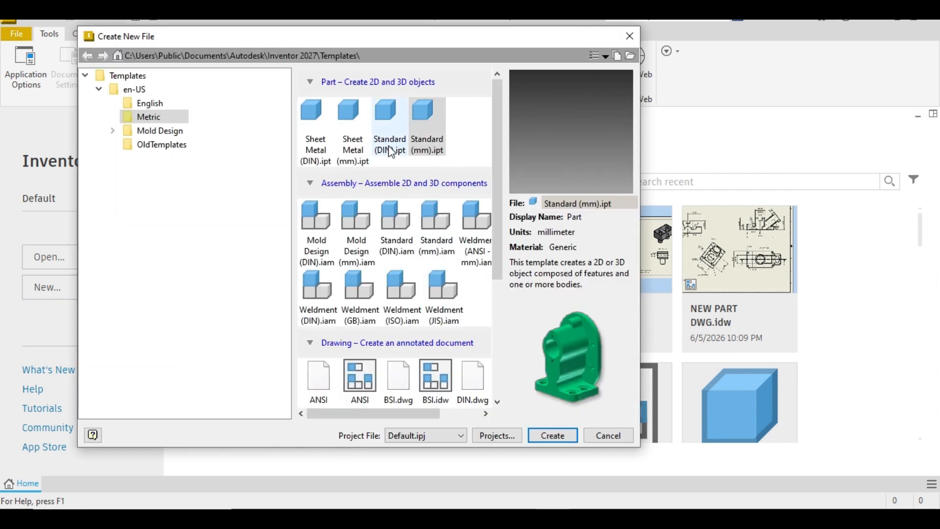
click(431, 139)
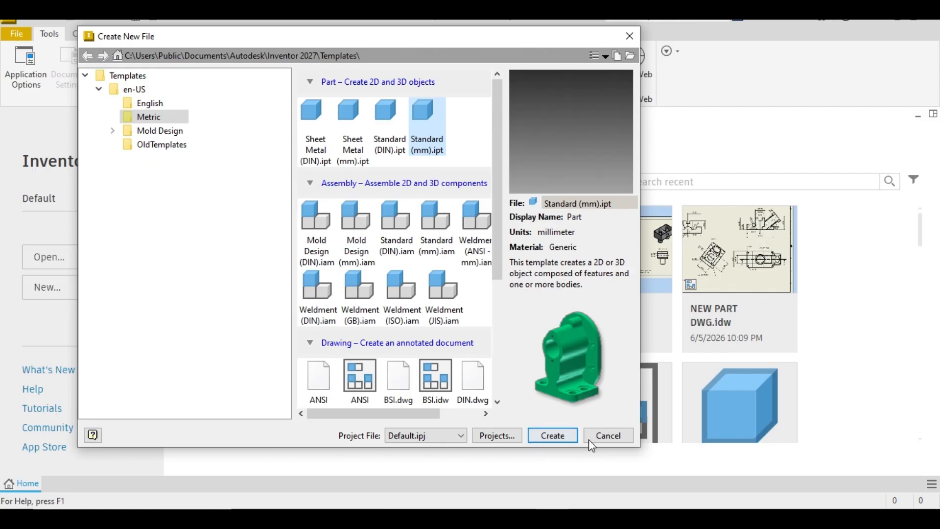
click(560, 437)
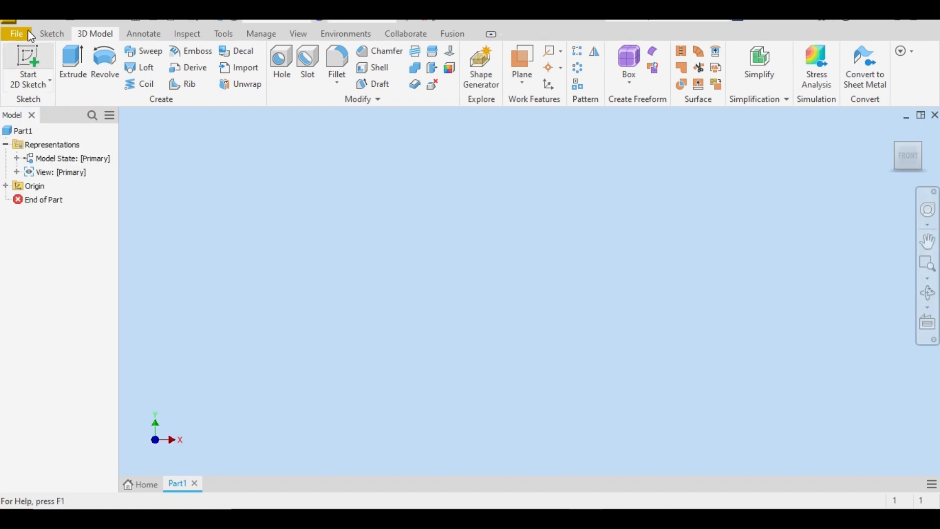
Step: Start a 2D sketch on the front XY plane and check the dimensions in the reference drawing A4 FIG 3 DWG.png
click(31, 57)
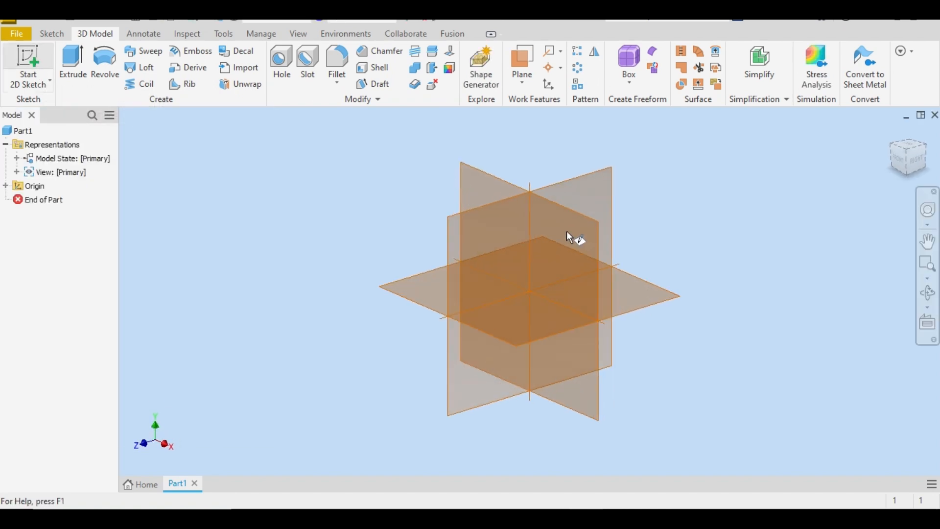
click(490, 184)
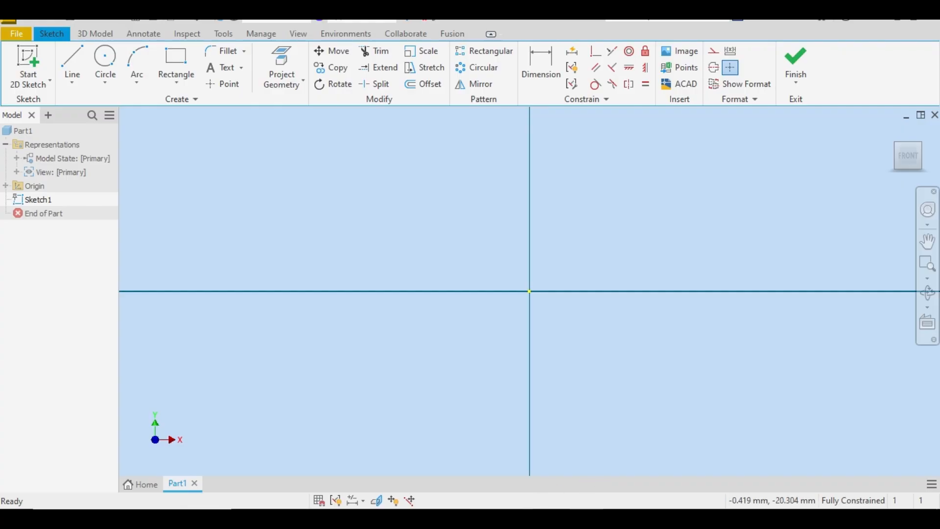
mouse_move(486, 517)
click(536, 453)
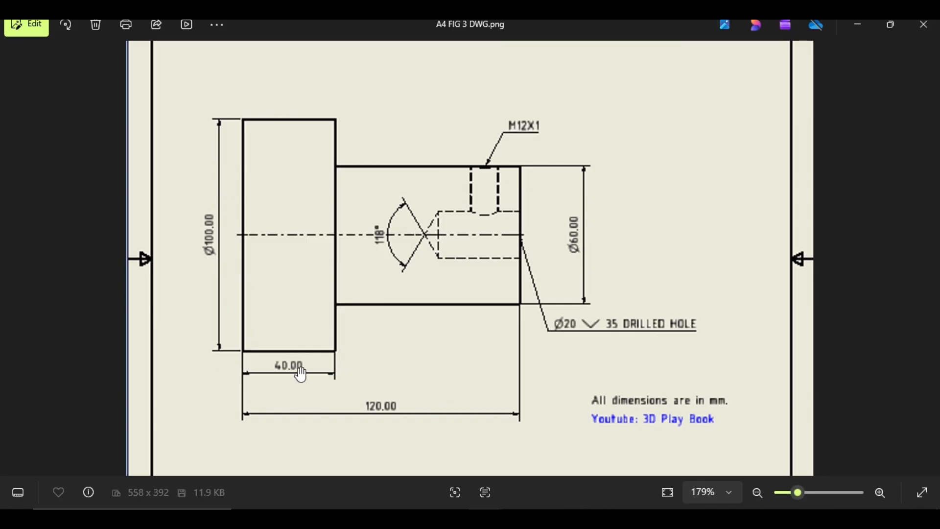
click(484, 518)
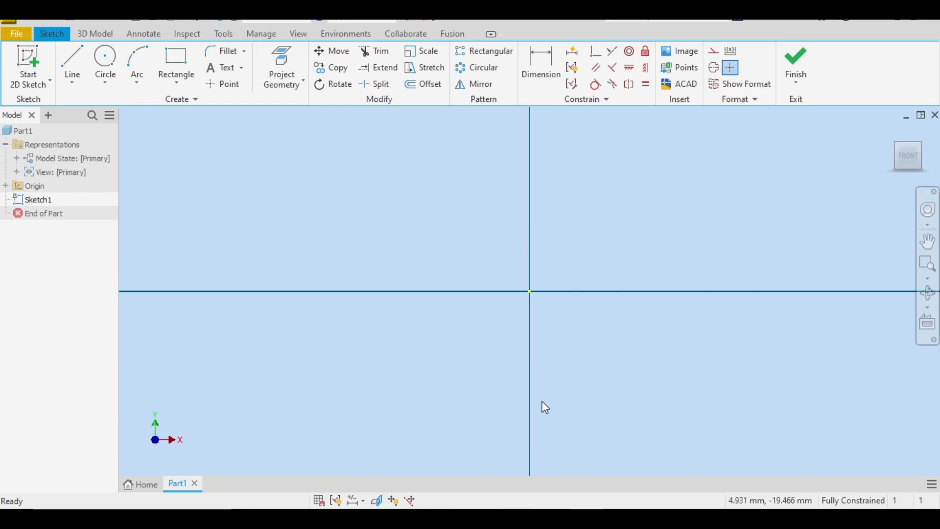
Step: Sketch a circle about 28.5 mm in diameter centred on the origin
click(109, 59)
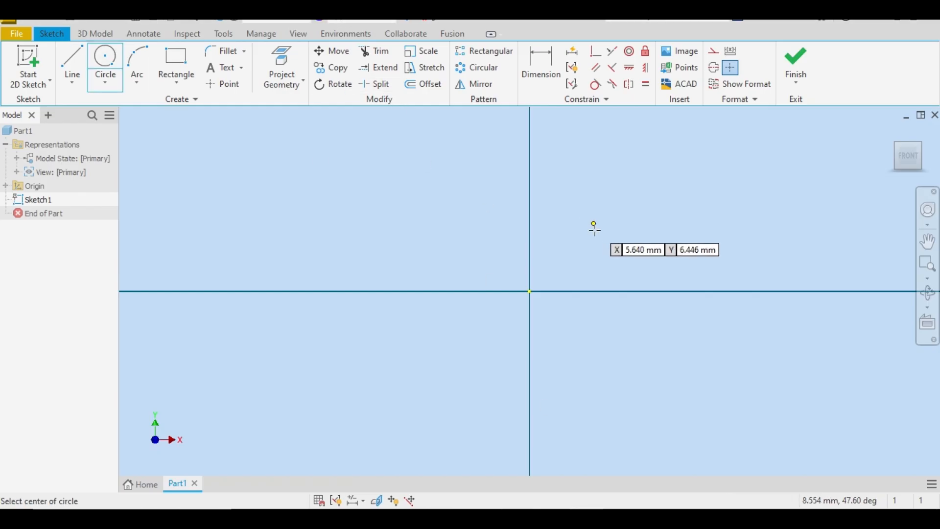
click(529, 291)
click(440, 168)
right_click(440, 168)
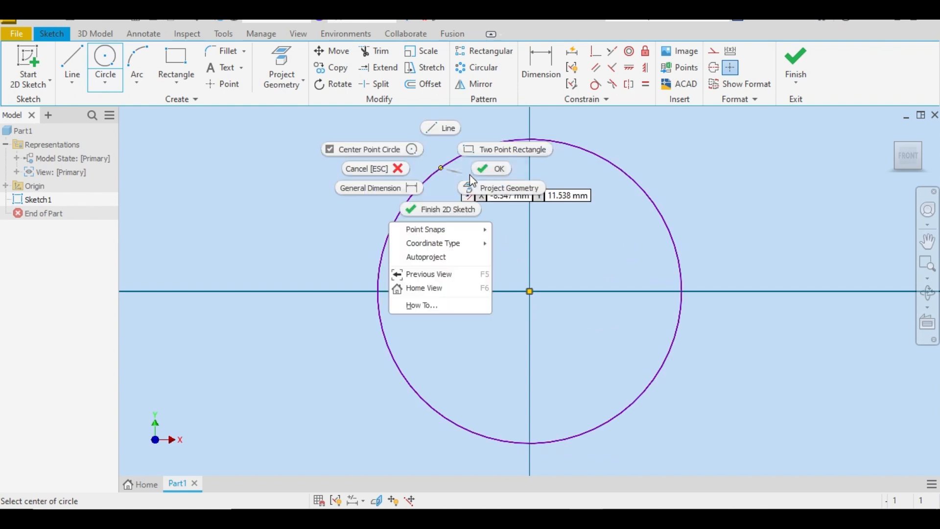
click(490, 168)
Step: Dimension the circle's diameter as 100 mm
click(541, 67)
click(625, 176)
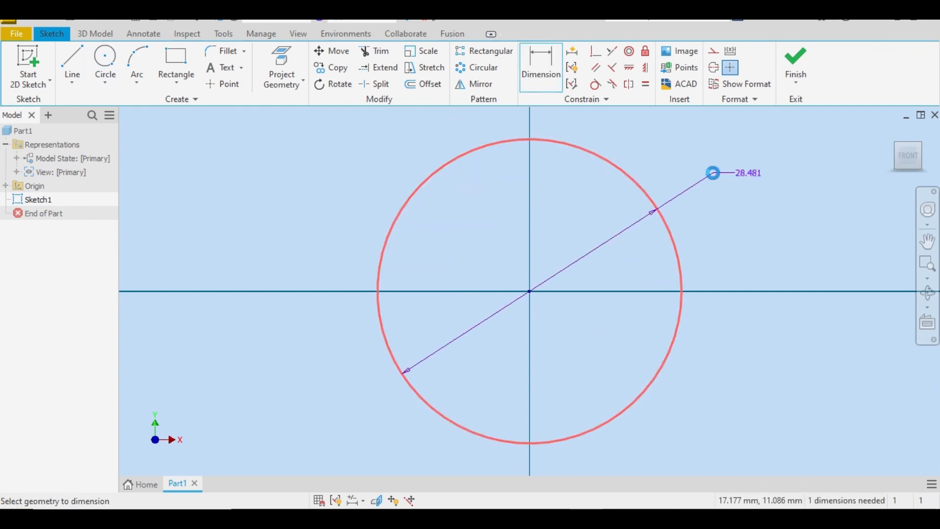
click(734, 185)
text(100)
key(Return)
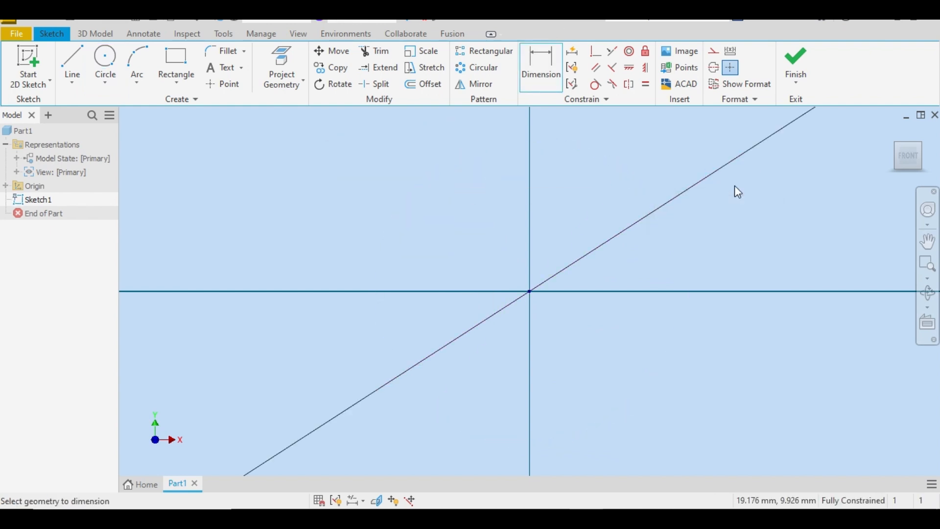
key(Home)
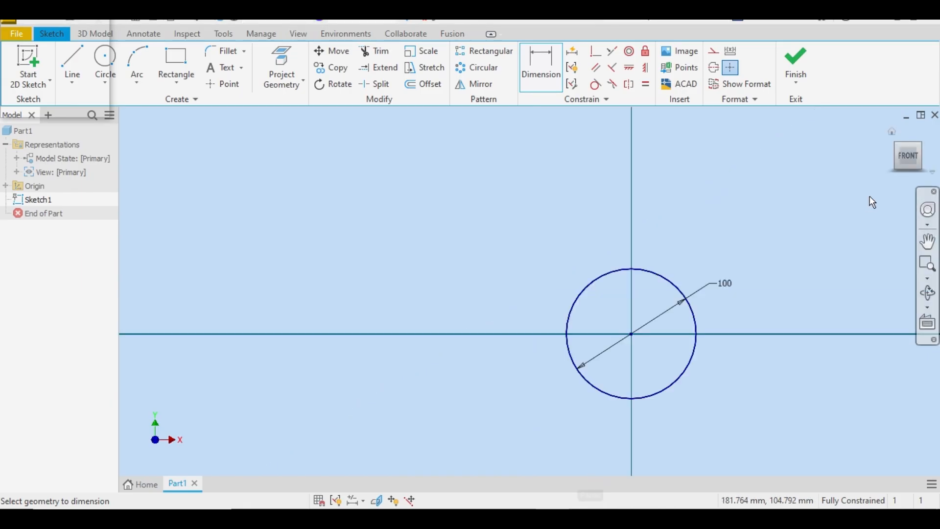
Step: Extrude the 100 mm circle 40 mm in the flipped direction, behind the sketch plane
click(78, 34)
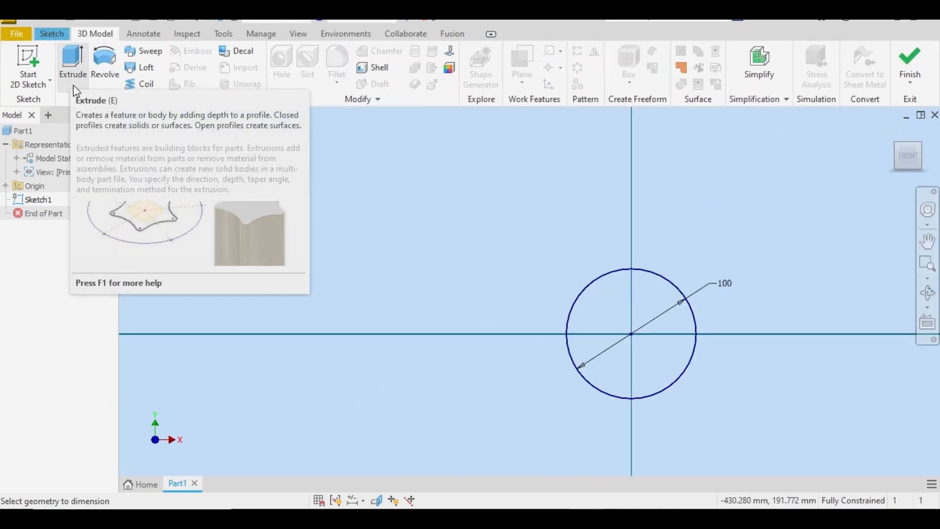
click(74, 71)
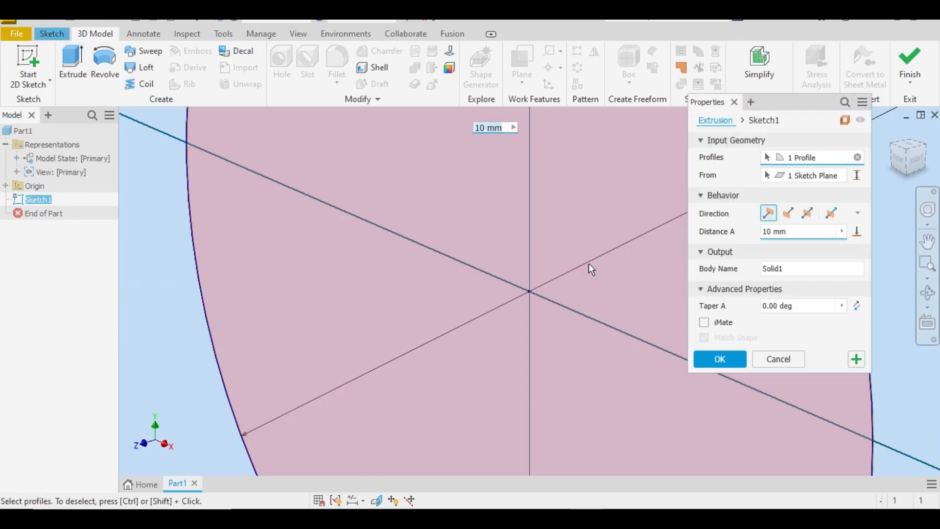
scroll(588, 259, down, 10)
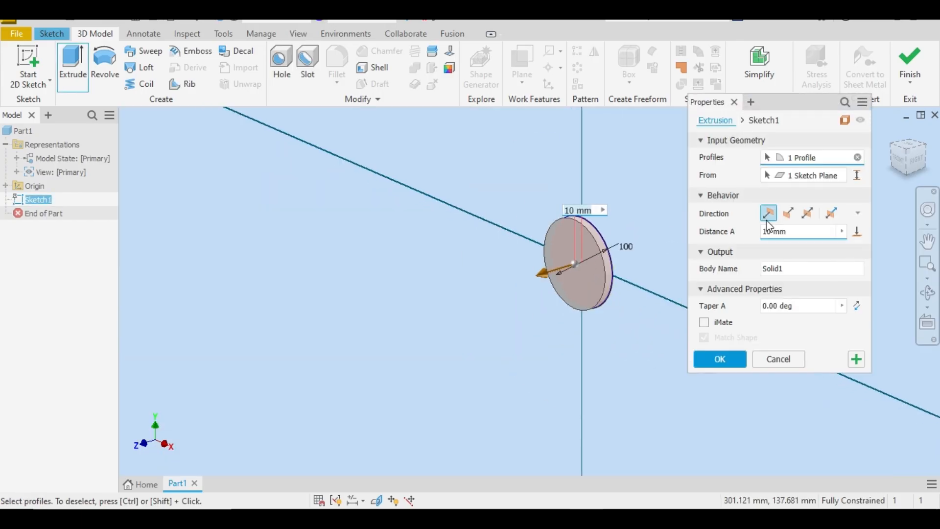
click(787, 214)
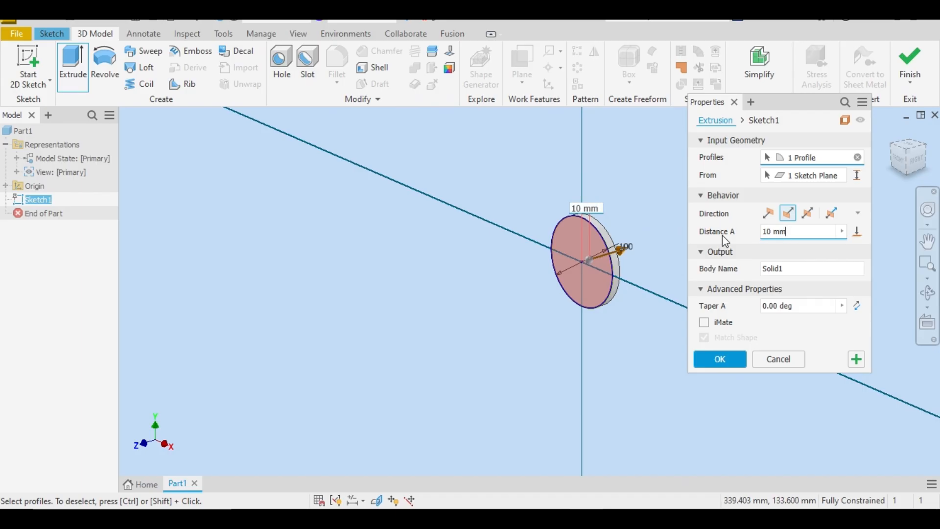
text(40)
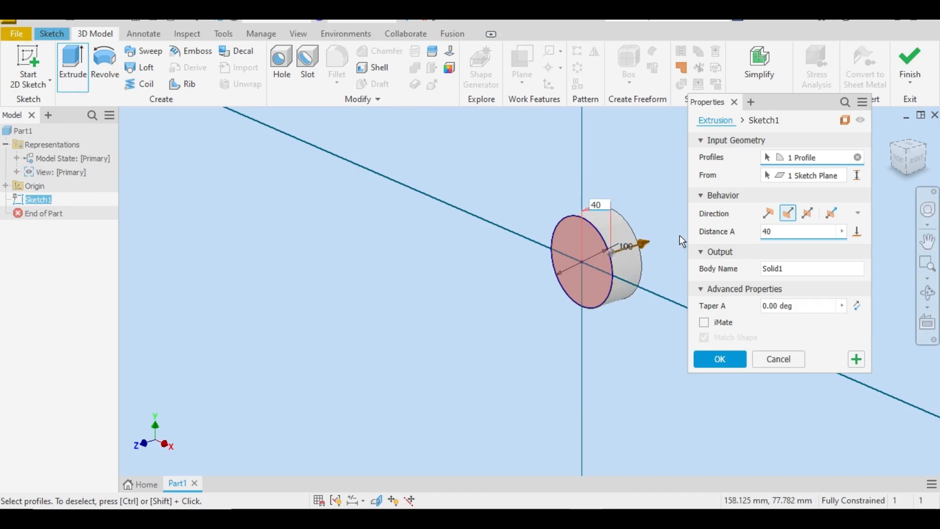
key(Return)
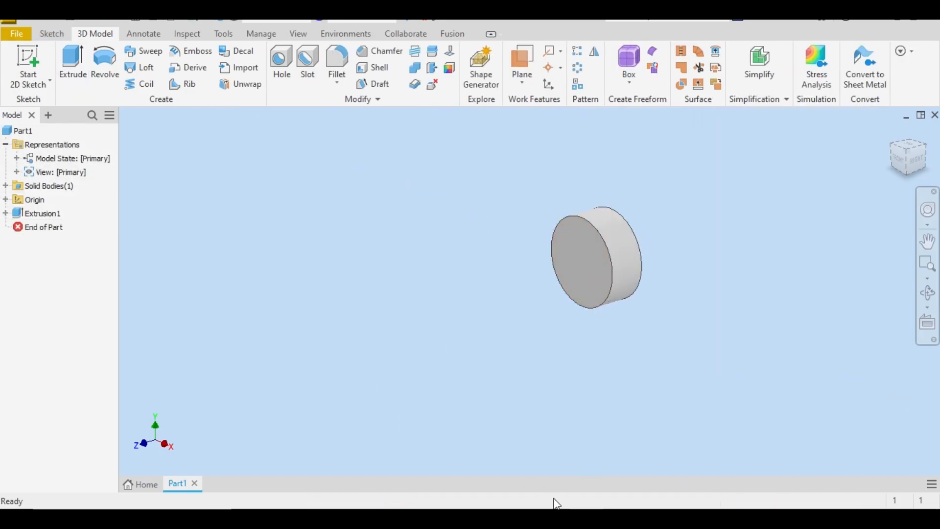
Step: Start a 2D sketch on the rear circular face of the extruded disc
click(565, 477)
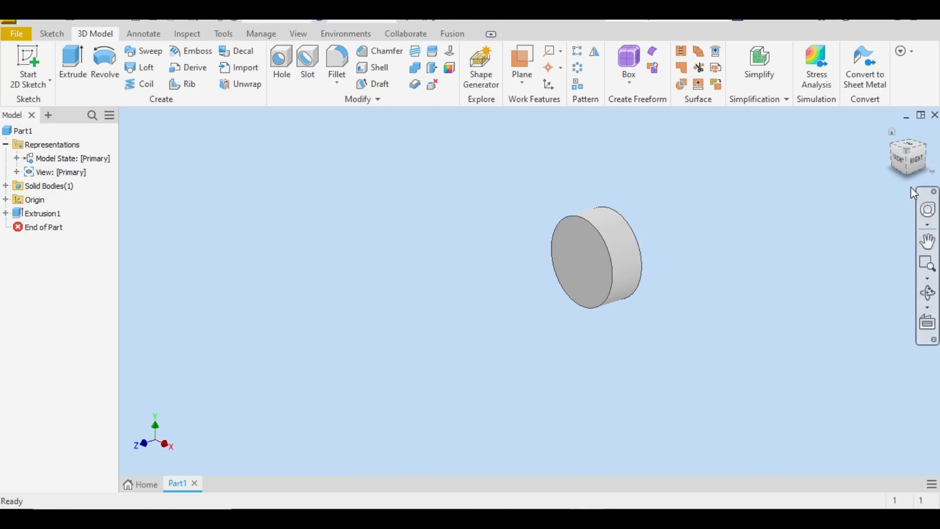
click(928, 157)
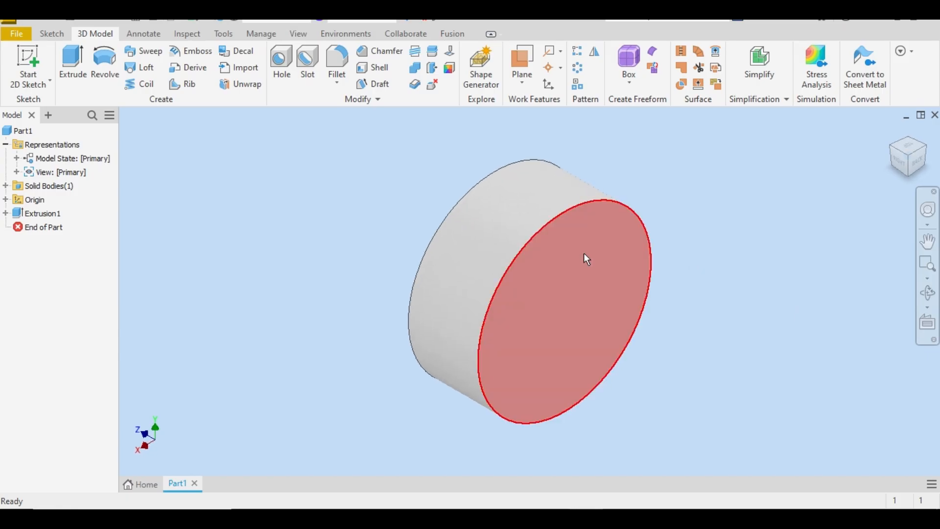
click(558, 278)
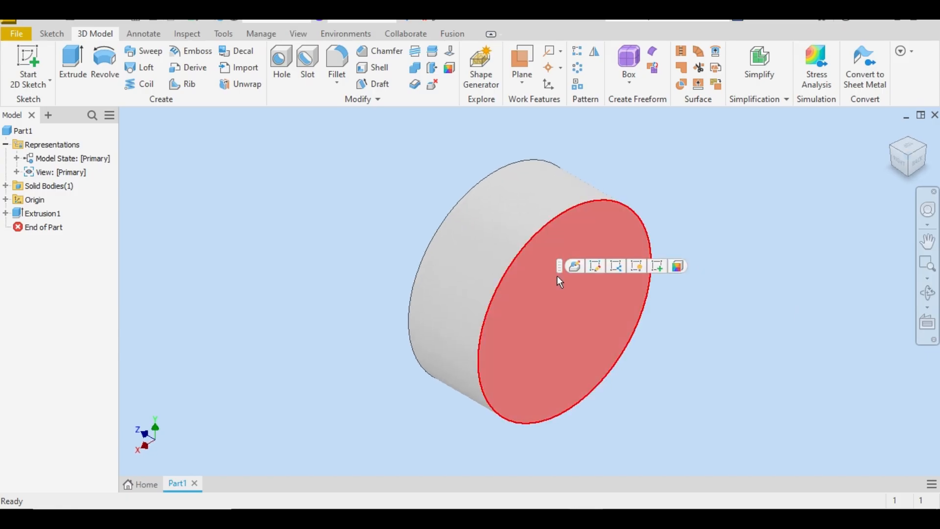
click(654, 268)
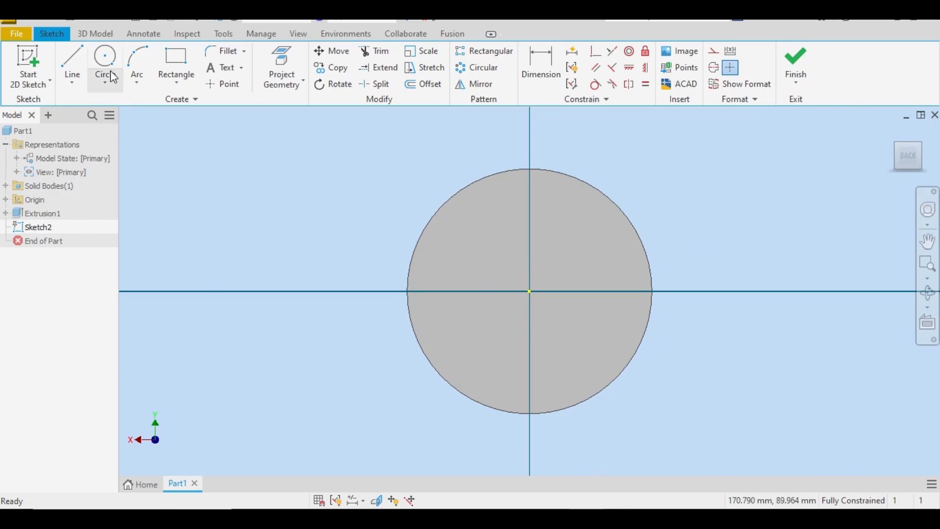
Step: Sketch a circle about 61 mm in diameter centred on the disc's rear face
click(105, 78)
click(112, 68)
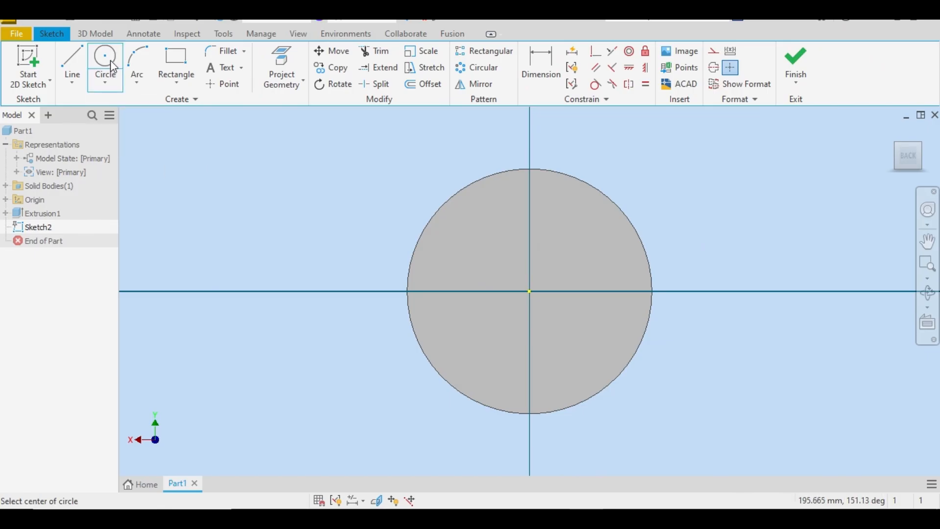
click(528, 292)
click(541, 218)
right_click(538, 217)
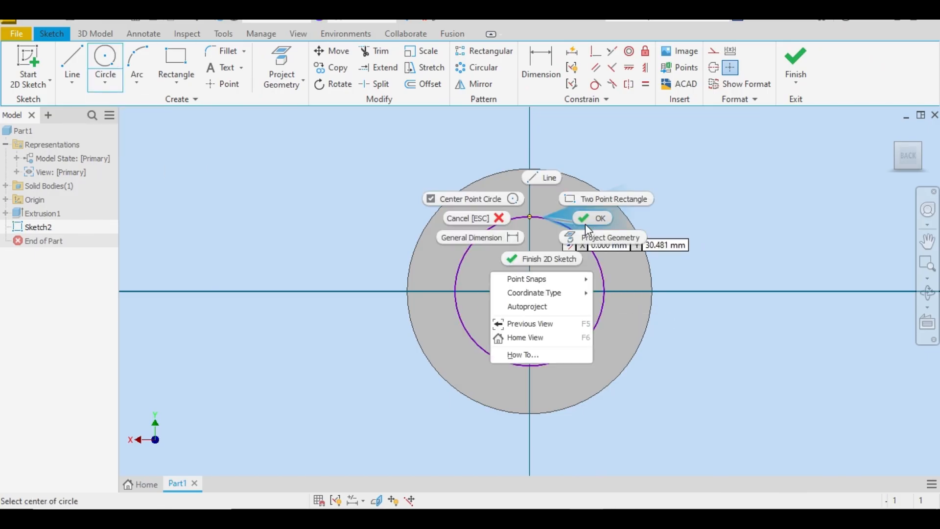
click(585, 224)
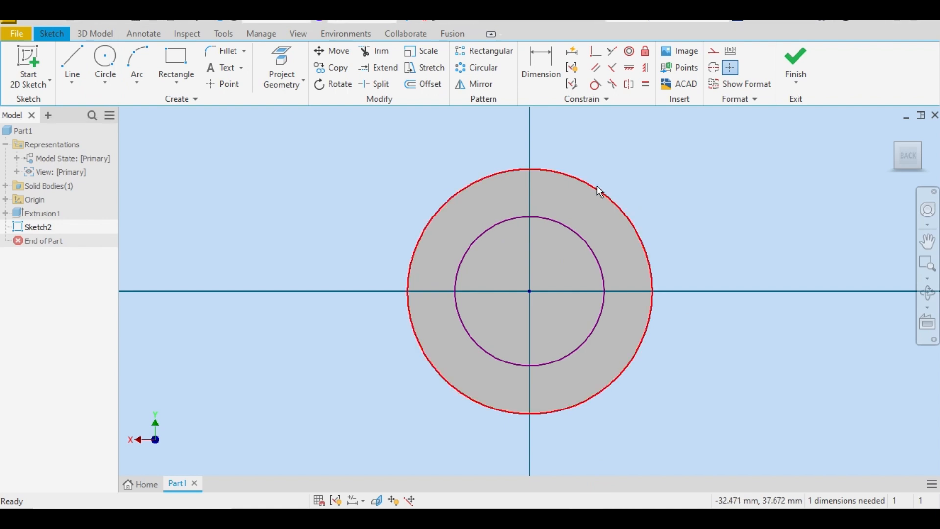
Step: Set the inner circle's diameter to 60 mm and finish the sketch
click(541, 74)
click(581, 228)
click(637, 171)
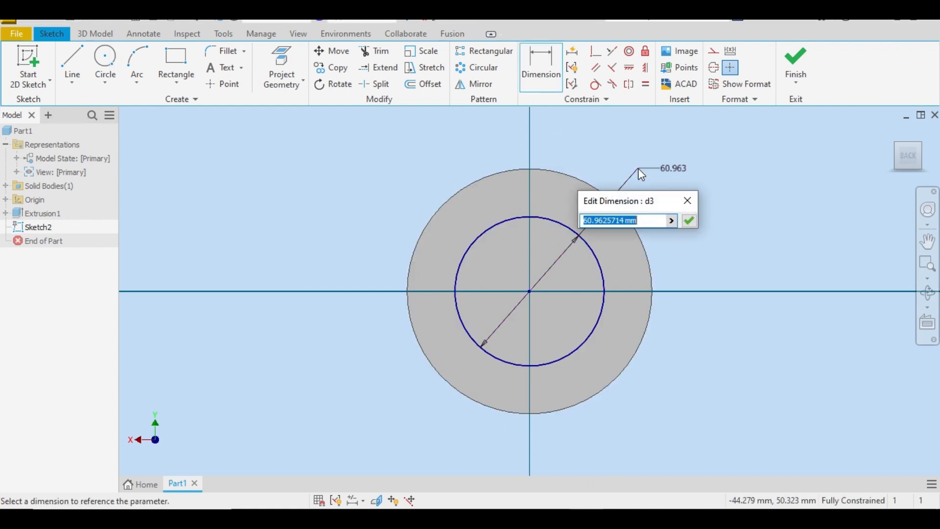
text(50)
key(Return)
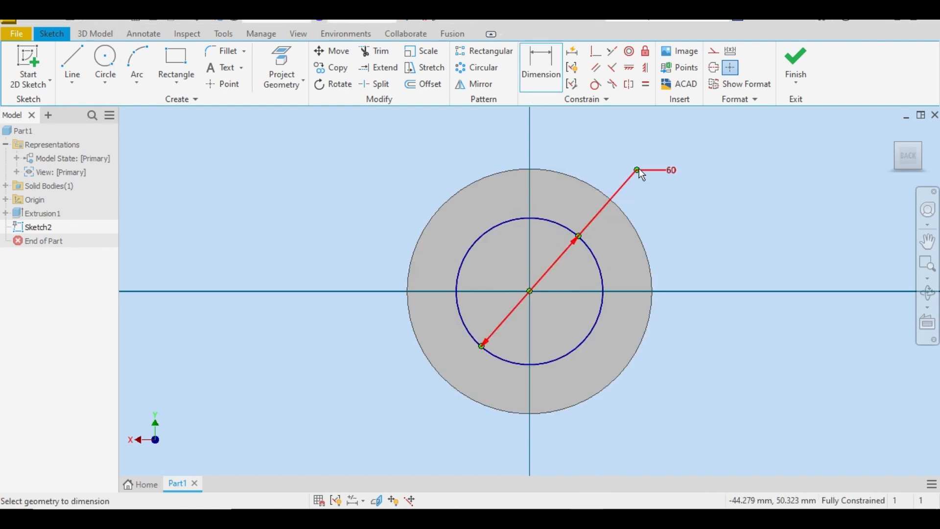
click(796, 64)
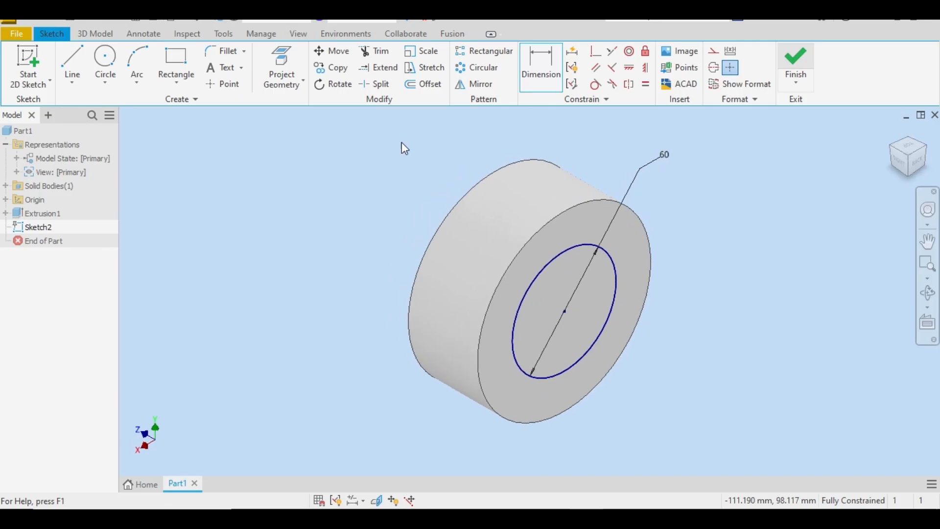
Step: Extrude the 60 mm circle outward from the disc by 120-40 mm, joined to the existing body
click(73, 64)
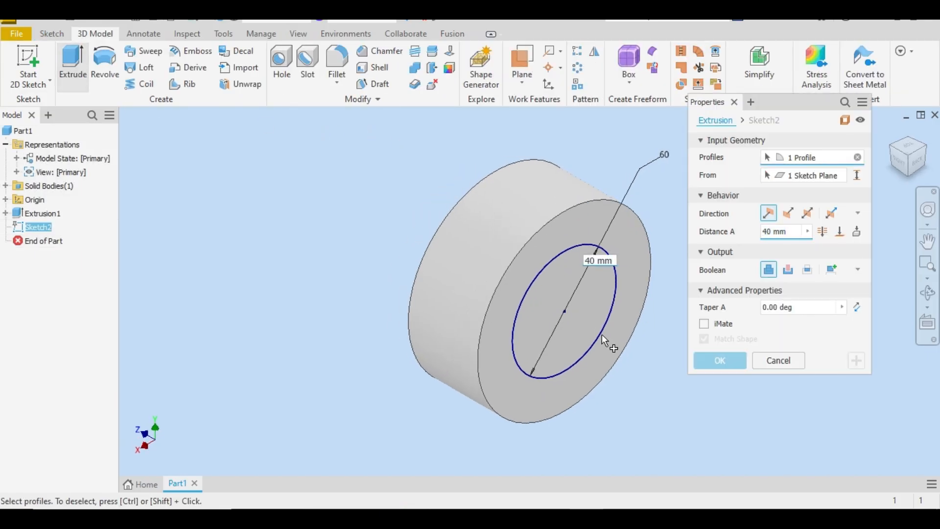
scroll(600, 291, down, 2)
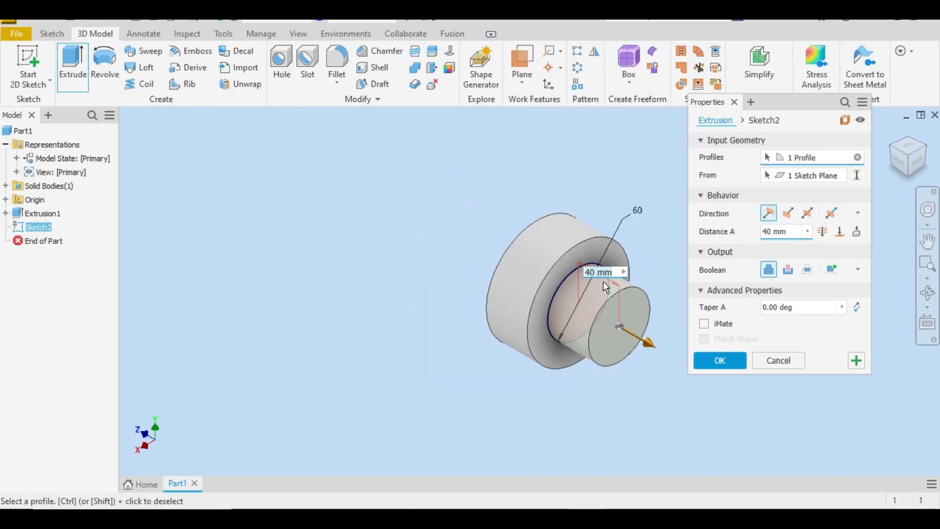
text(120-40)
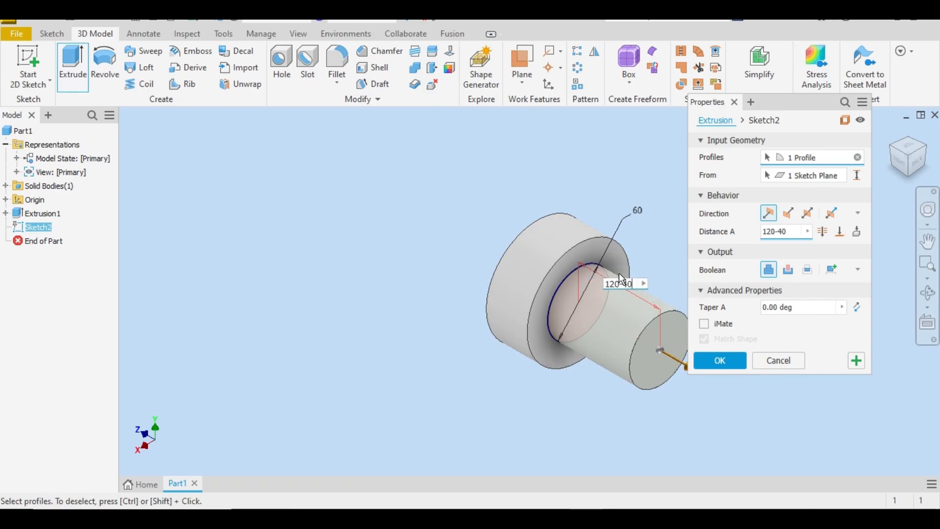
key(Return)
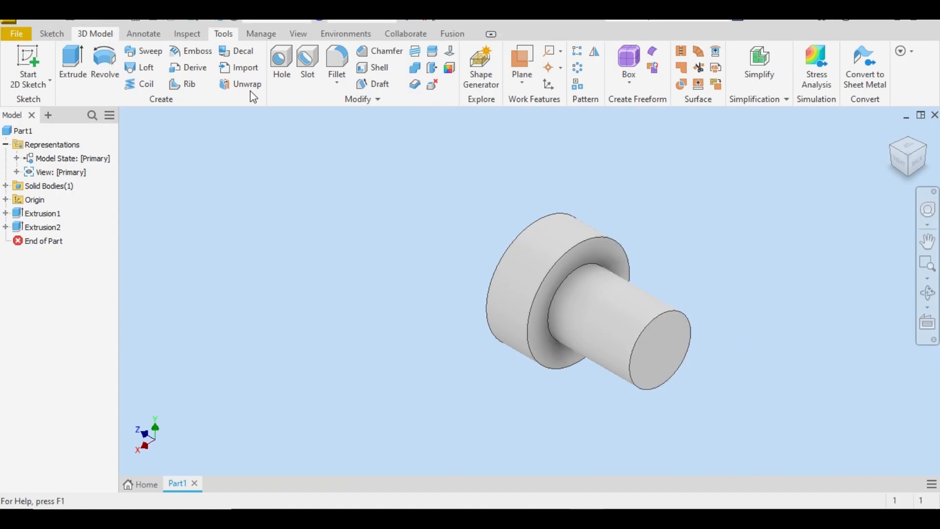
Step: Measure the distance between the shaft's end face and the circular edge at the far end of the disc
click(30, 67)
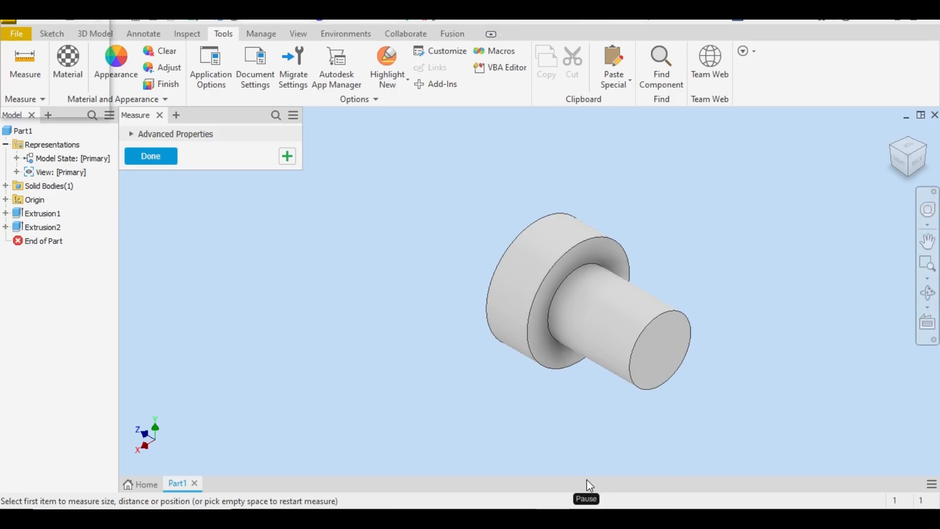
click(647, 368)
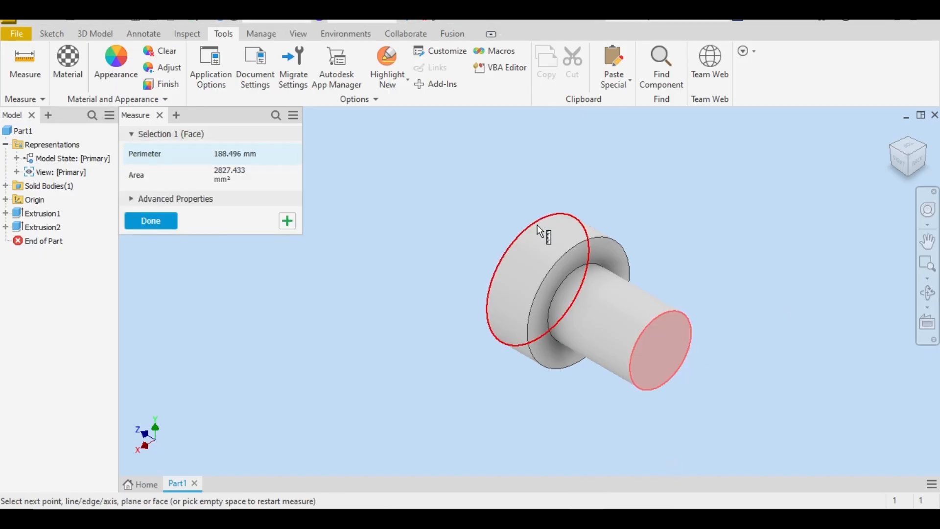
click(506, 323)
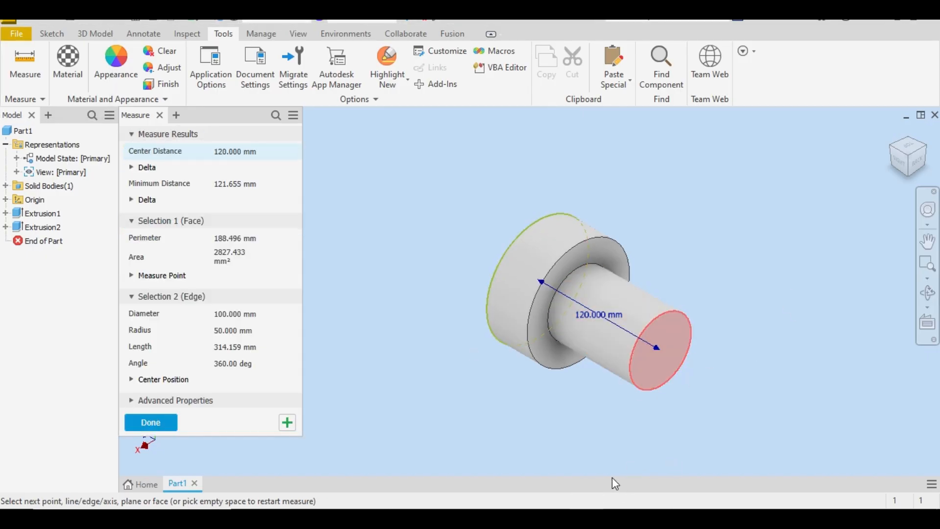
Step: End the measurement, check the drawing, and create a sketch on the shaft's end face with its circular edge and centre projected
click(159, 424)
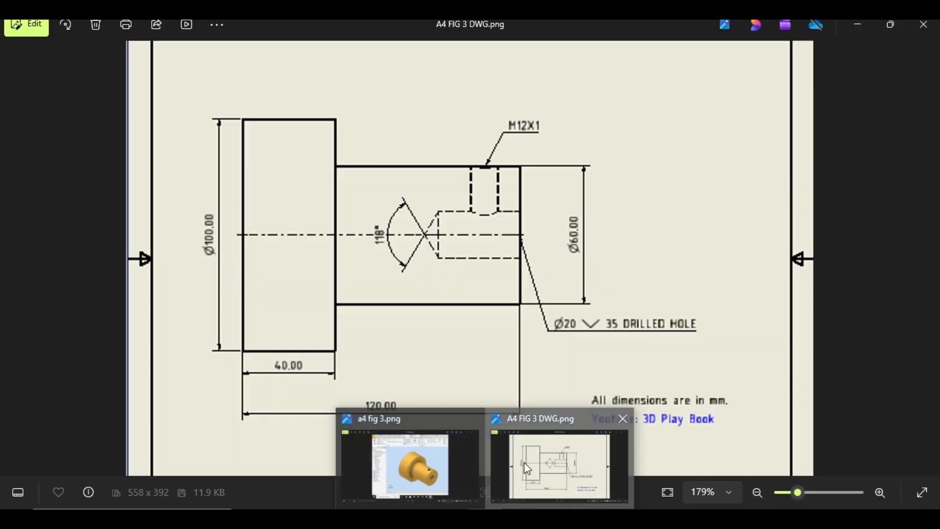
click(524, 462)
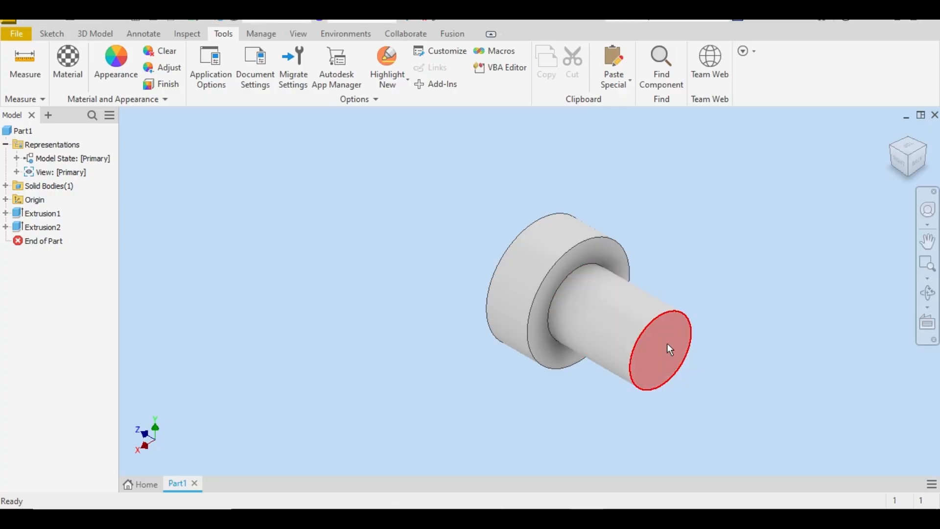
click(672, 380)
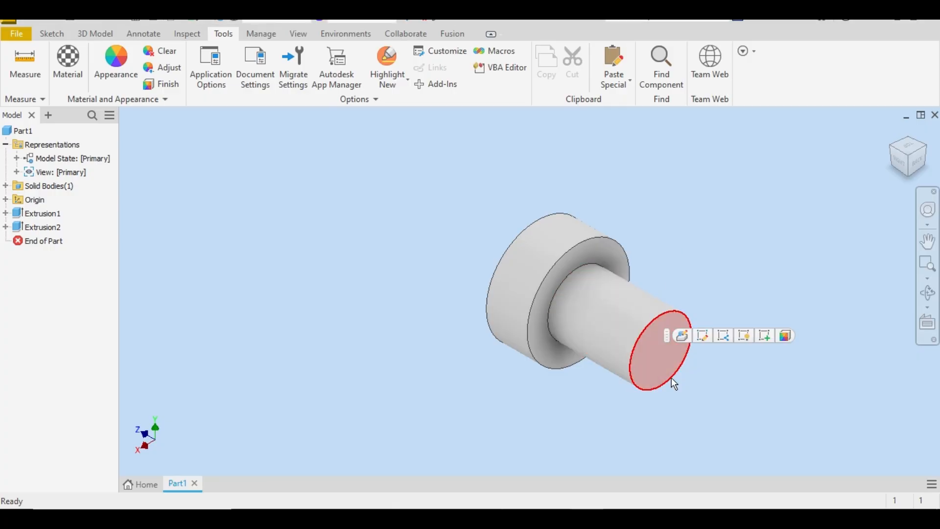
click(765, 336)
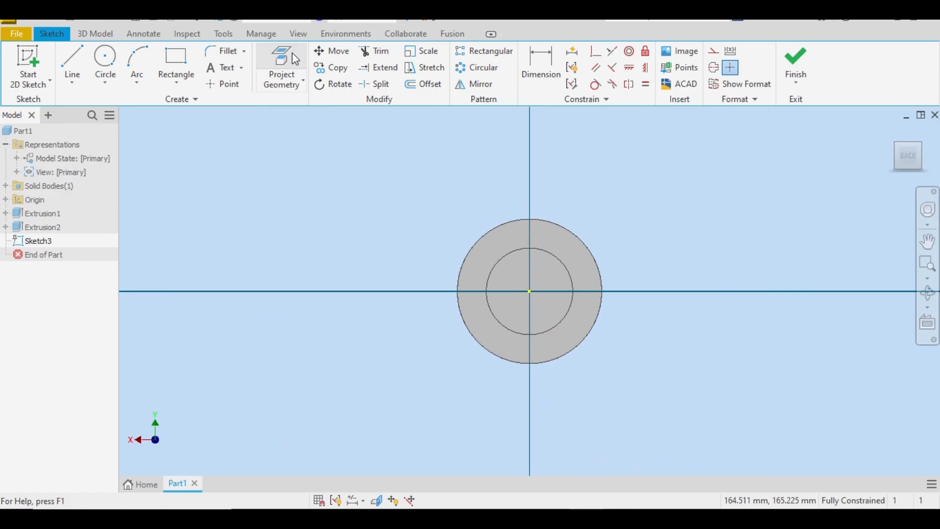
click(295, 59)
click(527, 292)
right_click(691, 215)
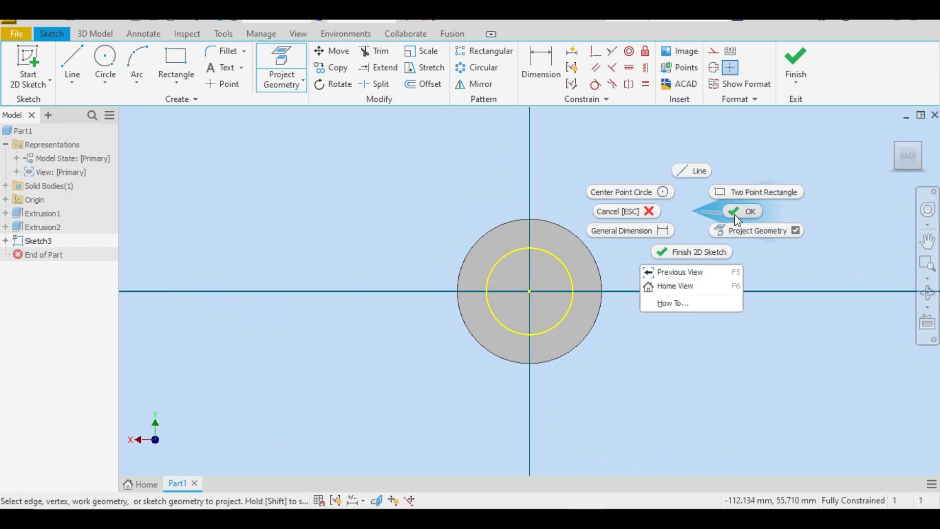
click(737, 216)
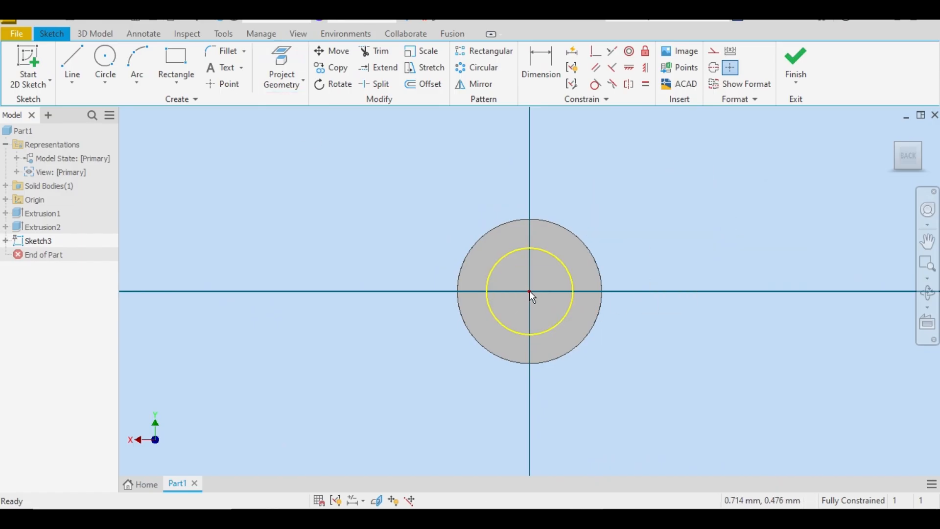
click(795, 64)
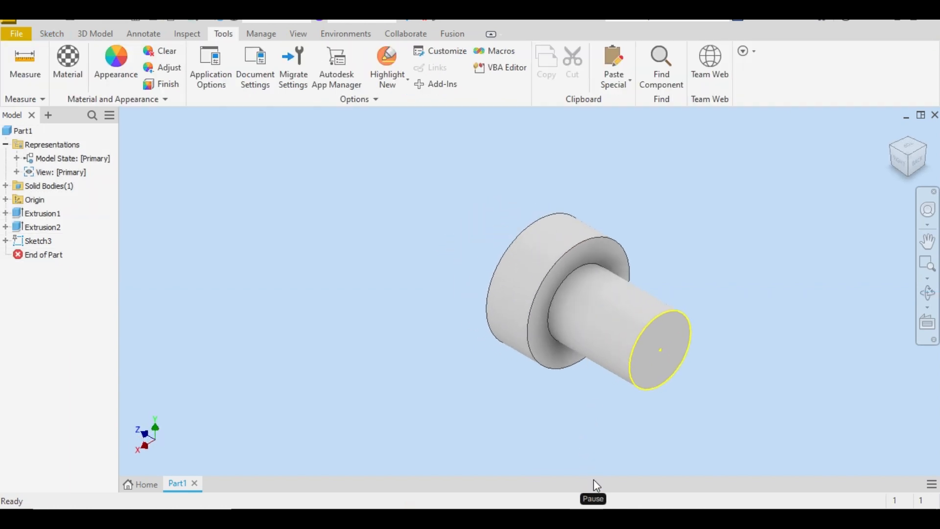
Step: Drill a simple hole 20 mm in diameter and 35 mm deep with a 118 deg drill point at the shaft end face's centre
click(106, 37)
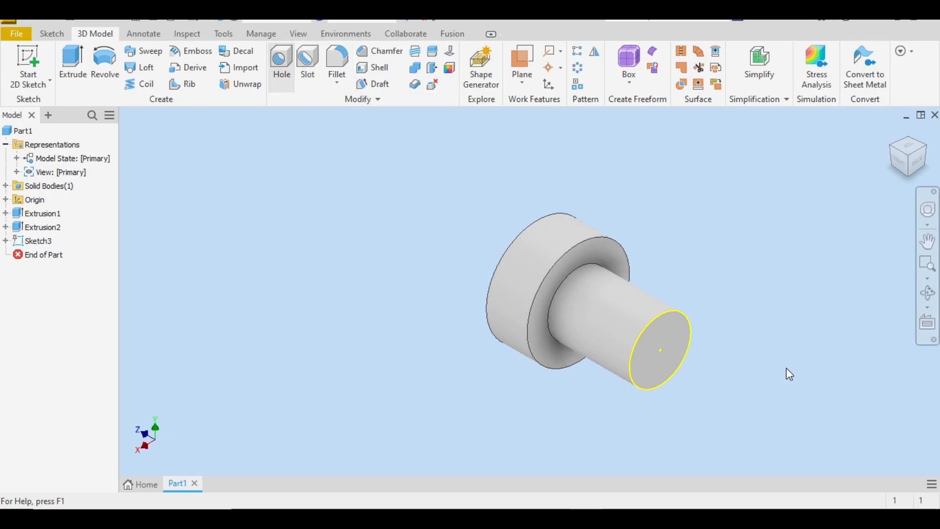
click(283, 69)
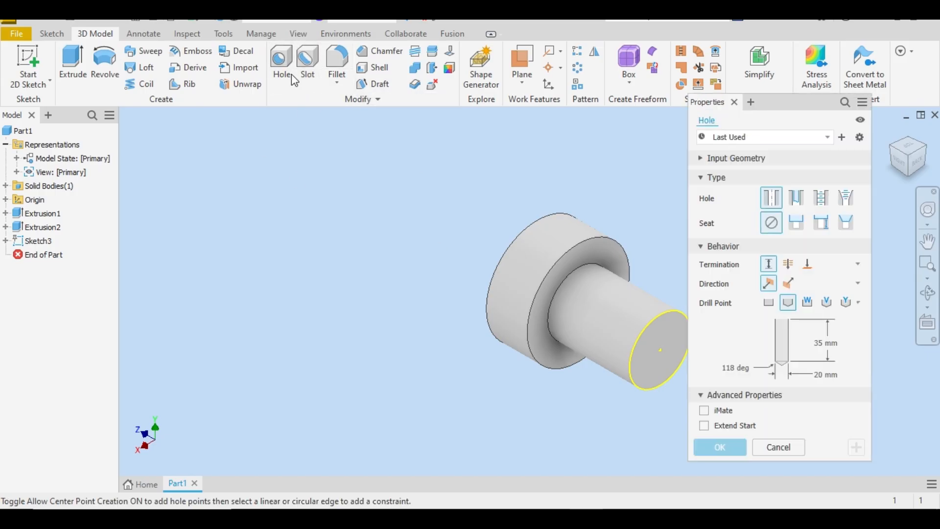
click(660, 348)
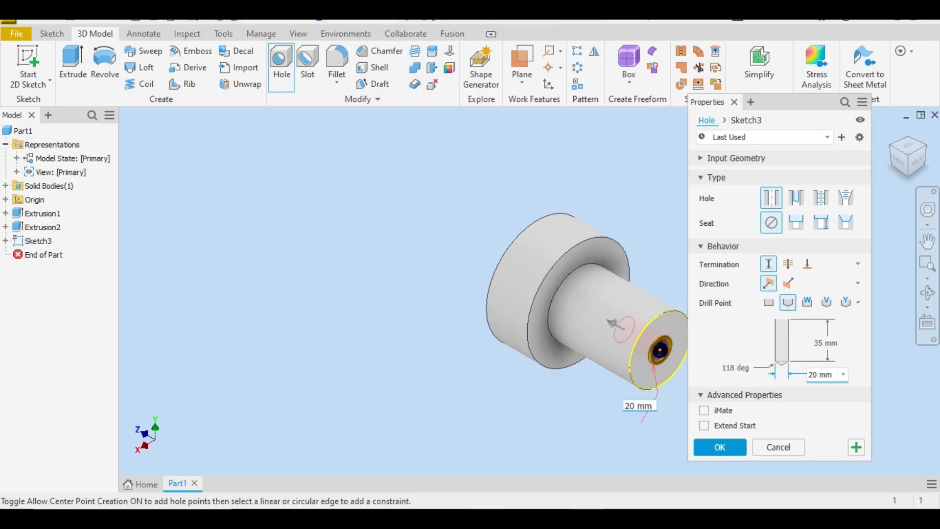
click(556, 411)
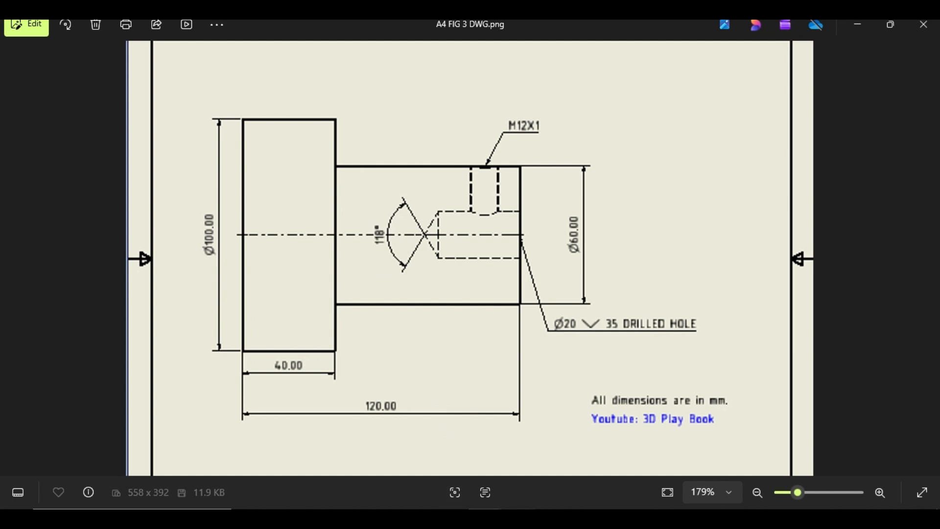
click(485, 518)
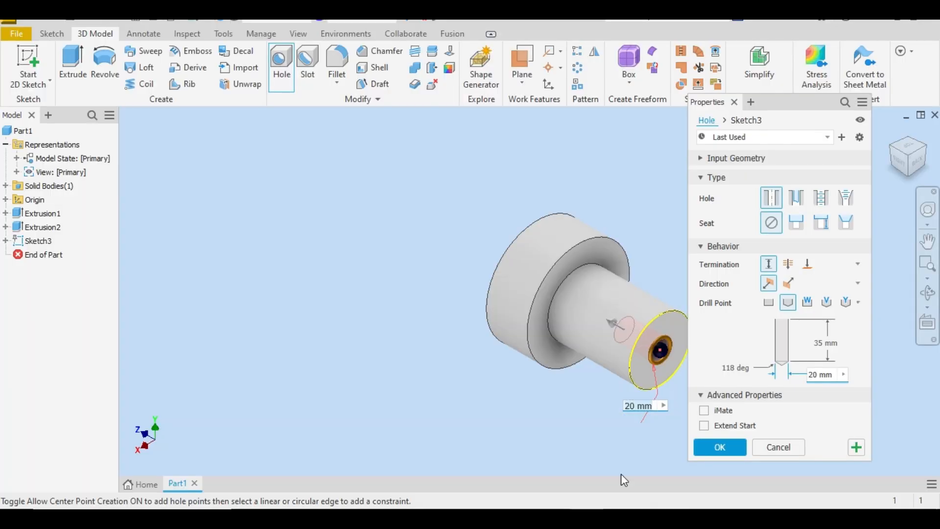
click(718, 446)
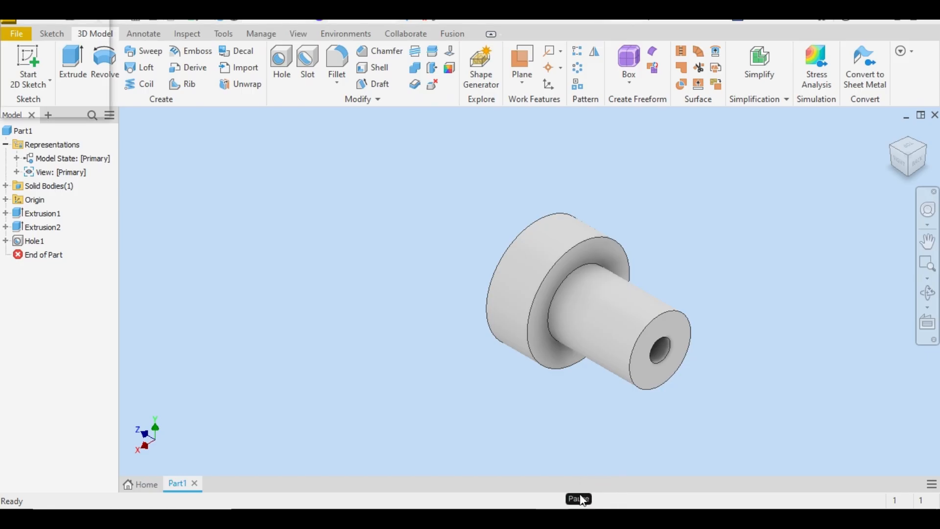
Step: Create a work plane tangent to the 60 mm shaft's cylindrical surface and parallel to the XZ Plane
click(582, 458)
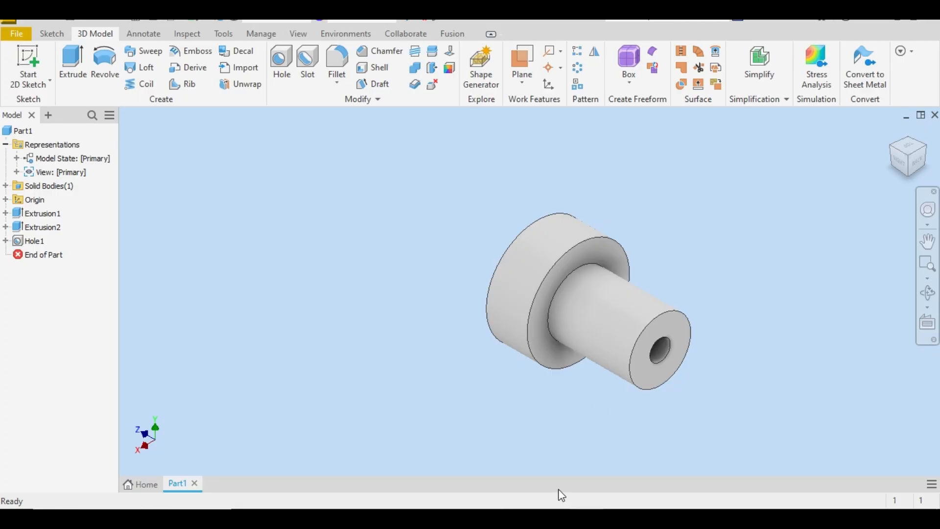
click(521, 78)
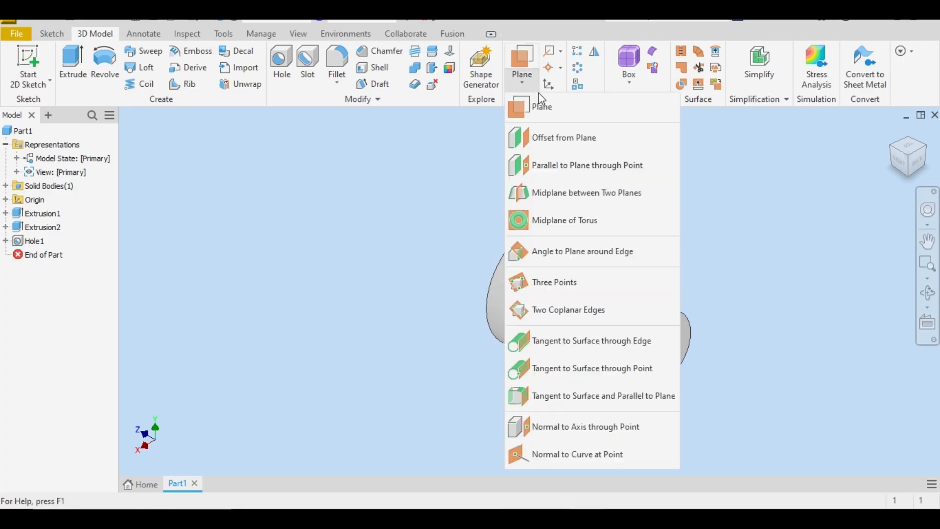
click(769, 235)
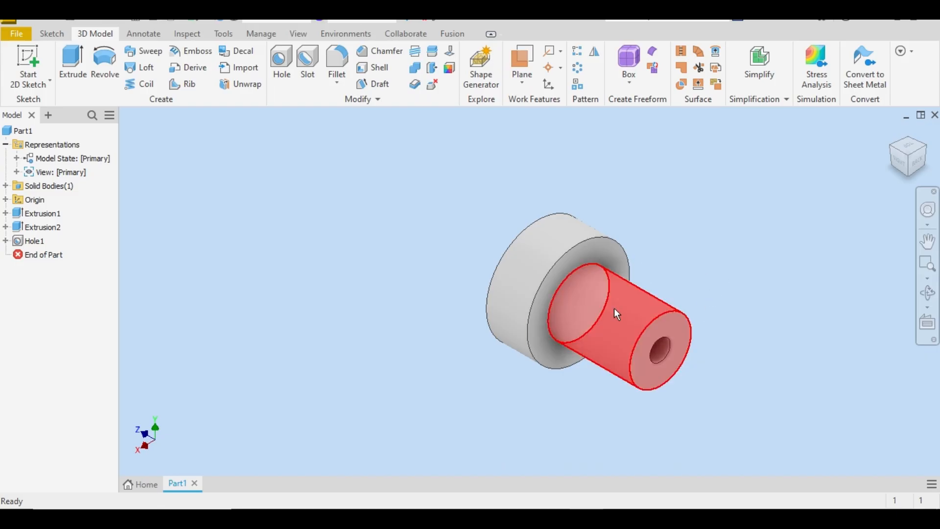
click(536, 85)
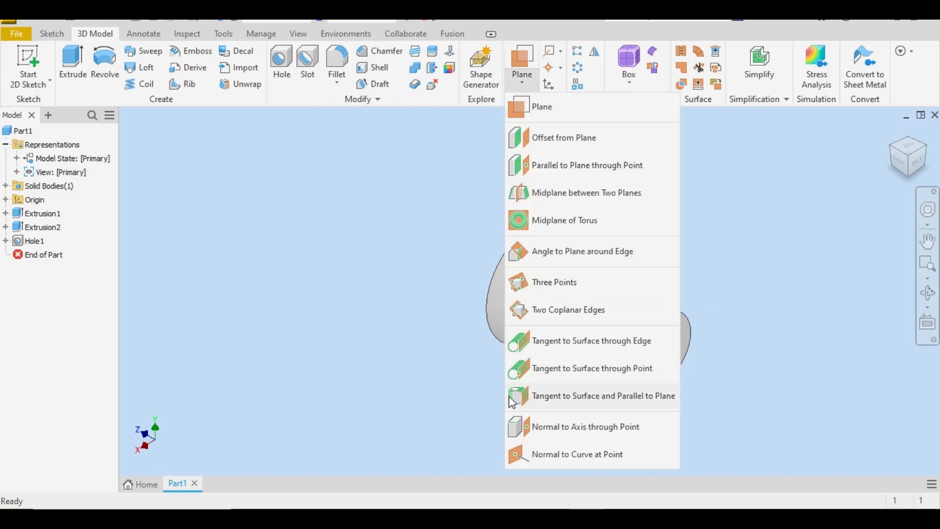
click(585, 402)
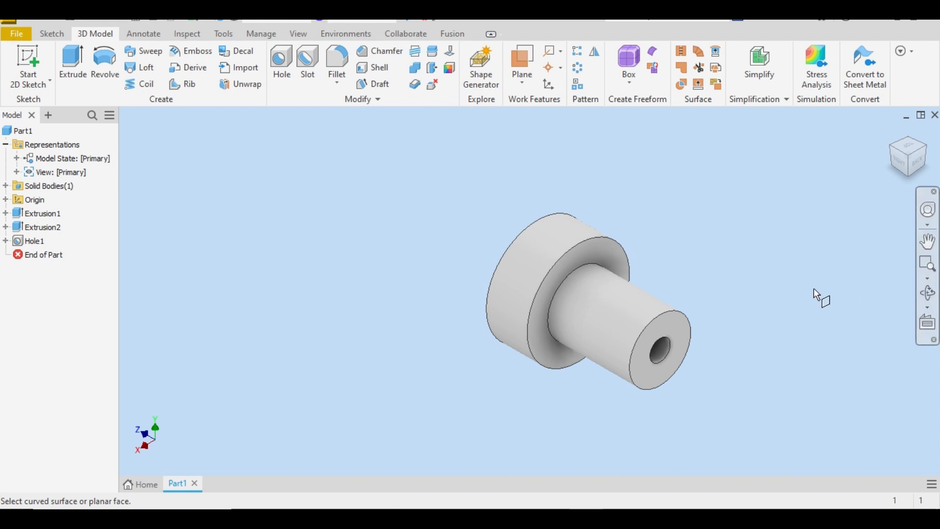
click(638, 286)
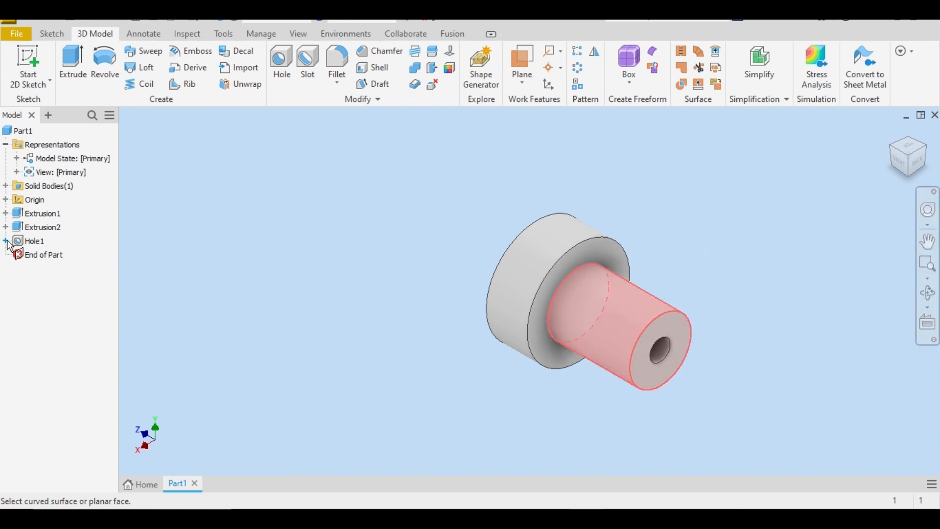
click(7, 201)
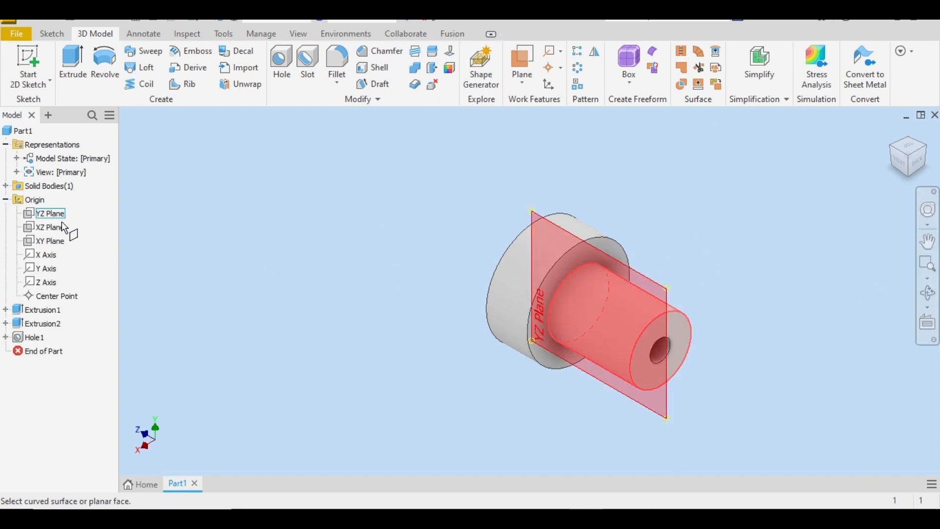
click(63, 228)
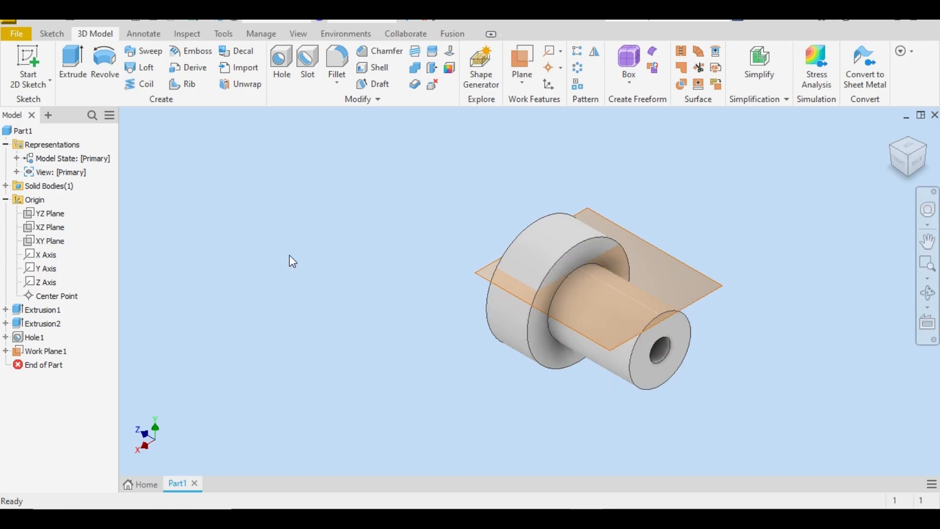
Step: Start a sketch on the tangent work plane and project the body's cut edges into it
click(704, 281)
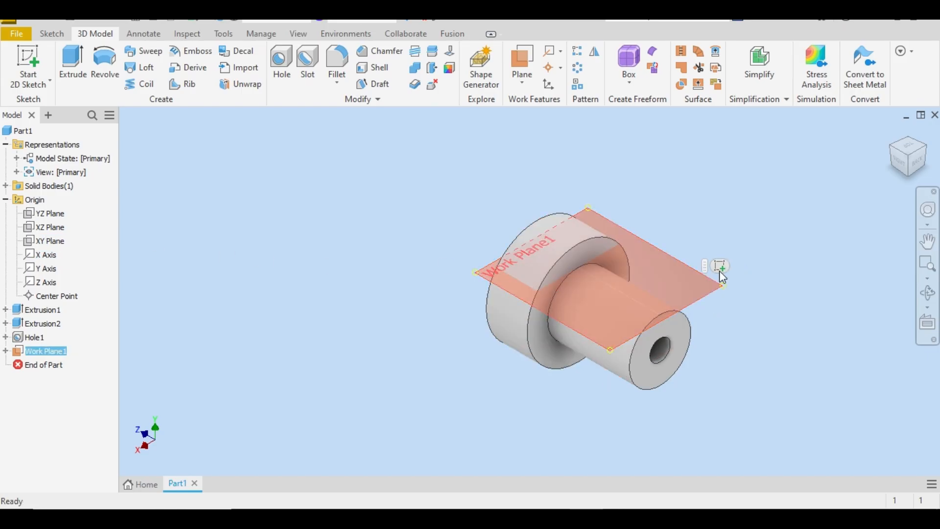
click(721, 268)
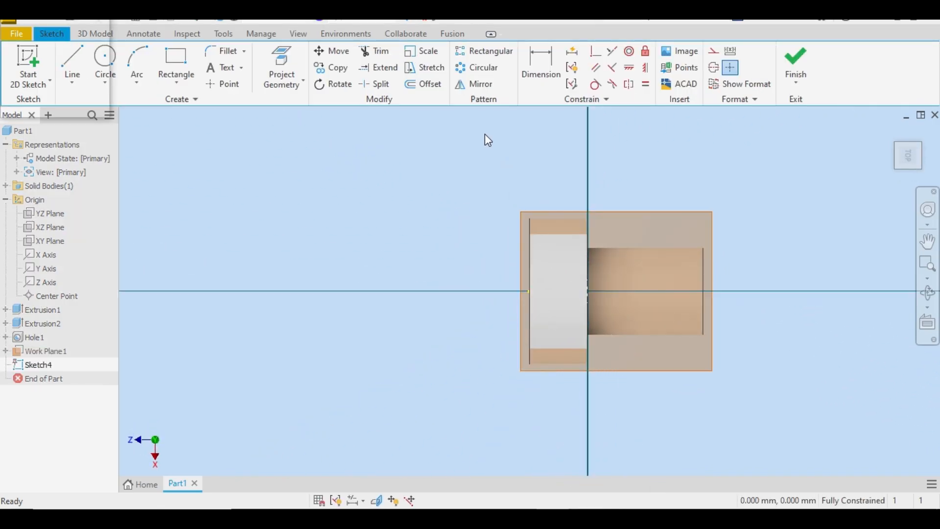
click(303, 81)
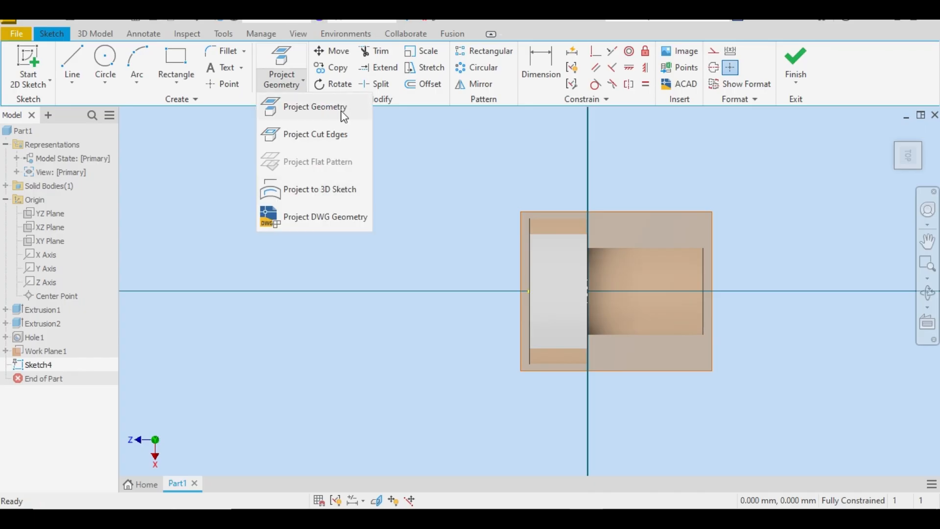
click(337, 135)
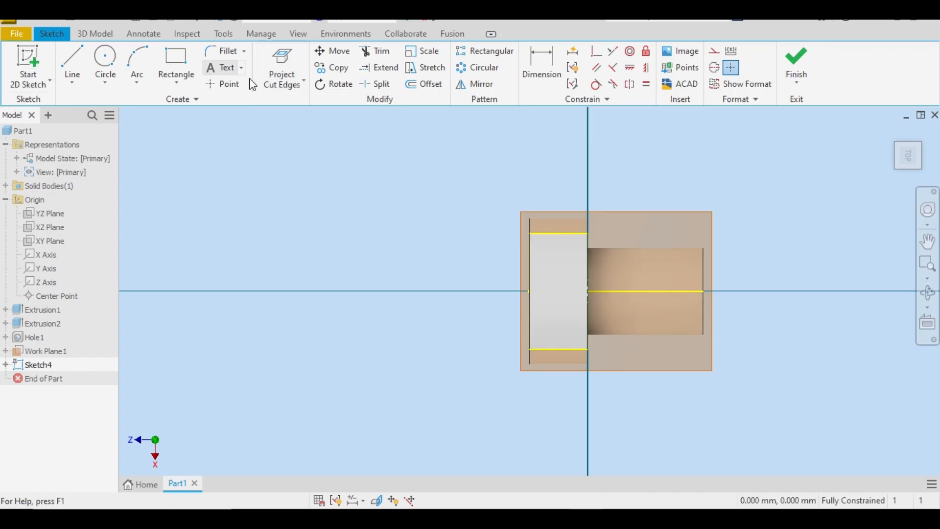
Step: Place a sketch point on the projected line along the shaft, about 59 mm from the disc's shoulder face
click(225, 84)
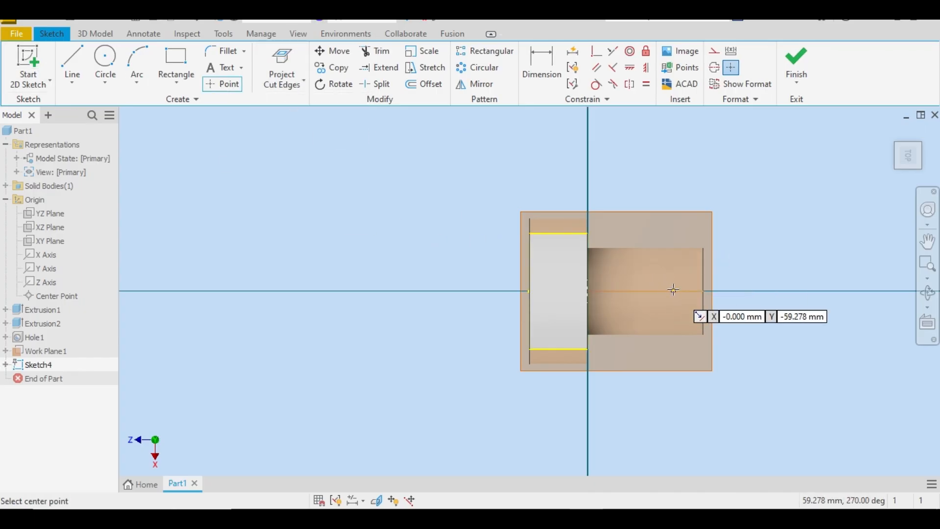
right_click(673, 275)
click(711, 275)
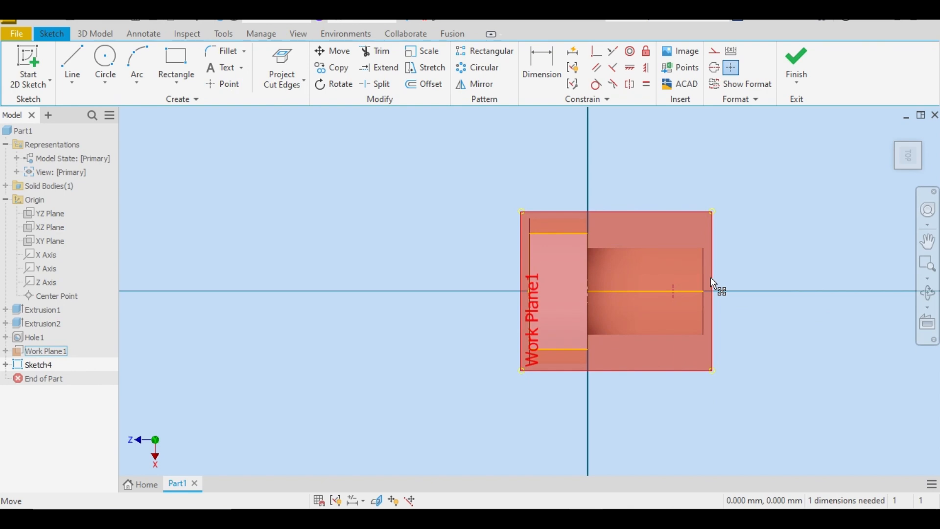
Step: Dimension the point 65 mm from the disc's shoulder face and finish the sketch
click(542, 68)
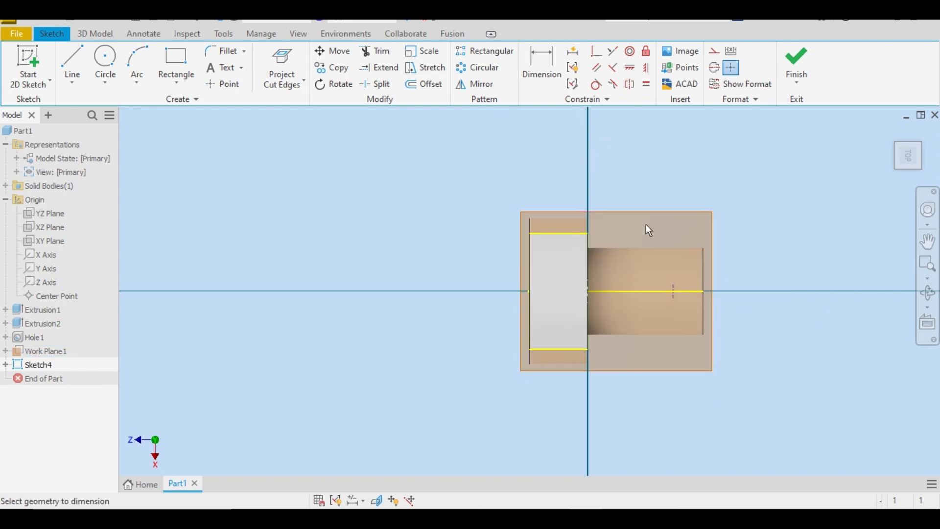
click(674, 292)
click(588, 234)
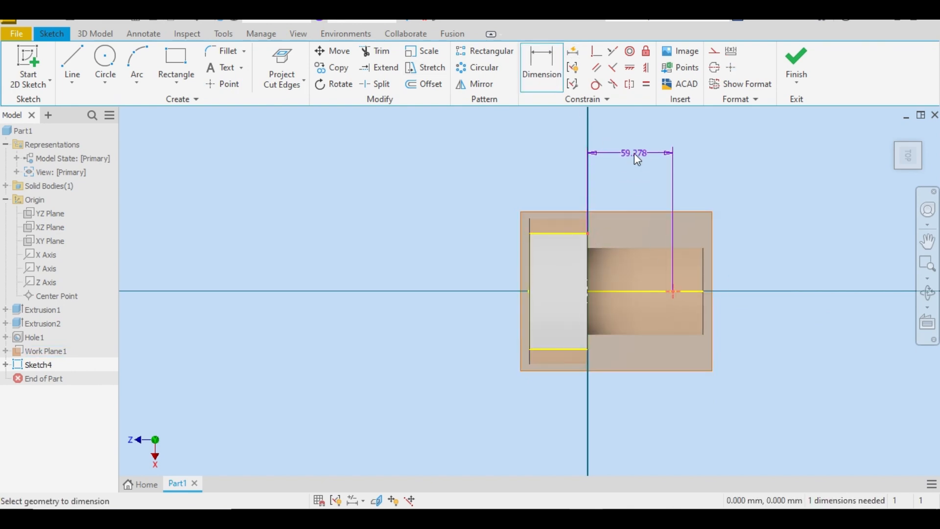
click(634, 153)
text(65.)
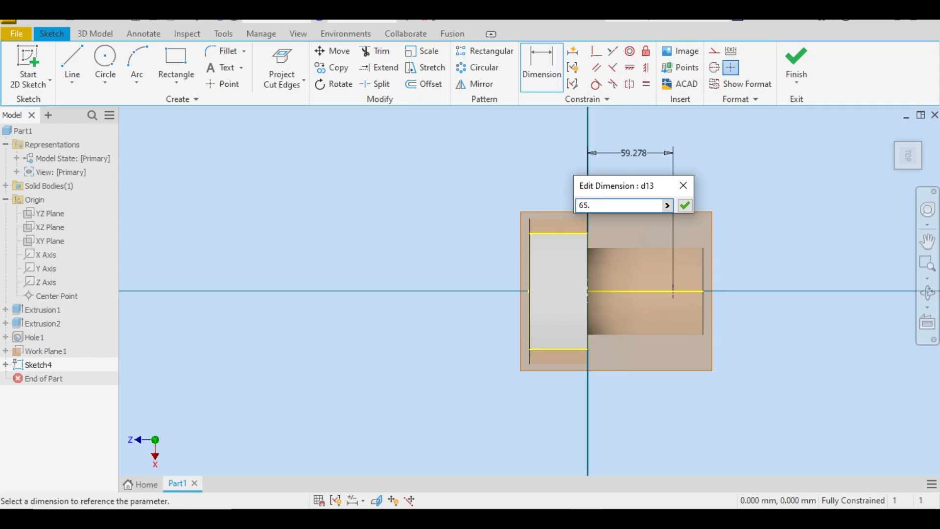
key(Return)
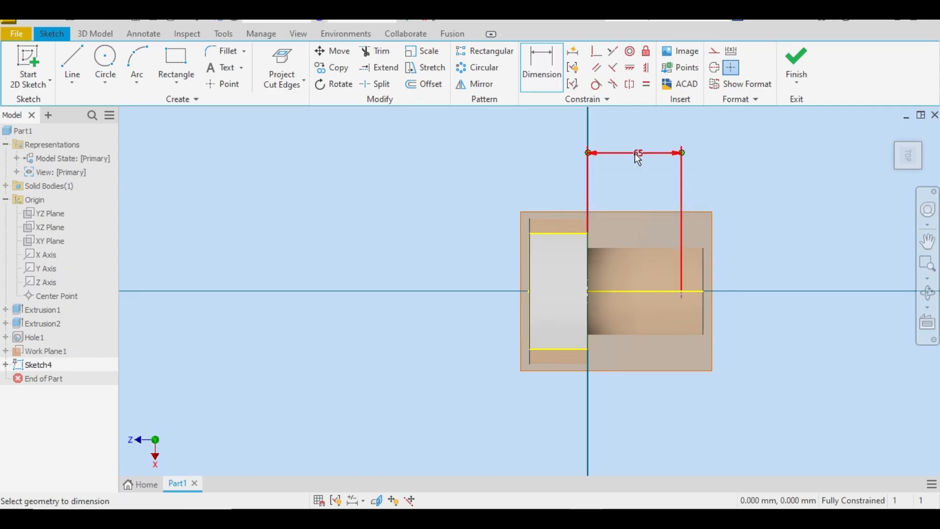
click(796, 64)
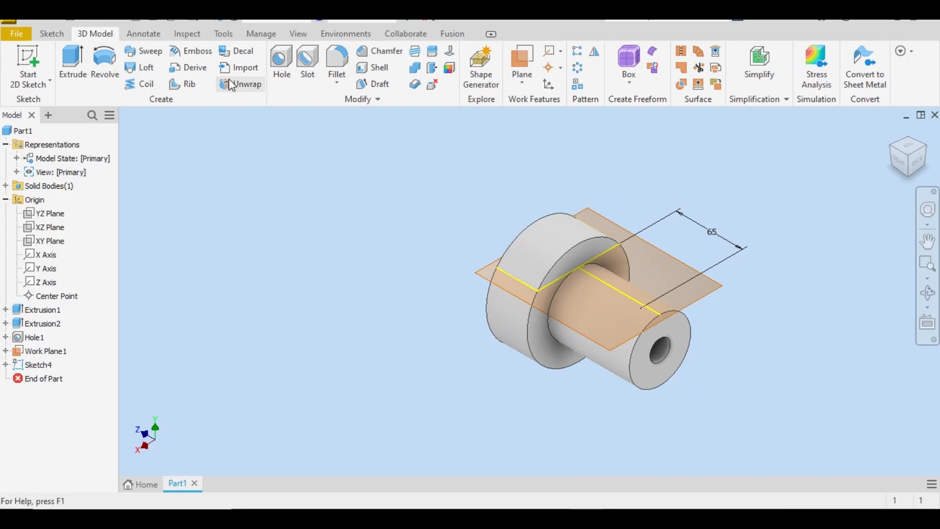
Step: Start a tapped hole at the sketch point on the tangent work plane, with the ISO Metric profile thread type
click(277, 71)
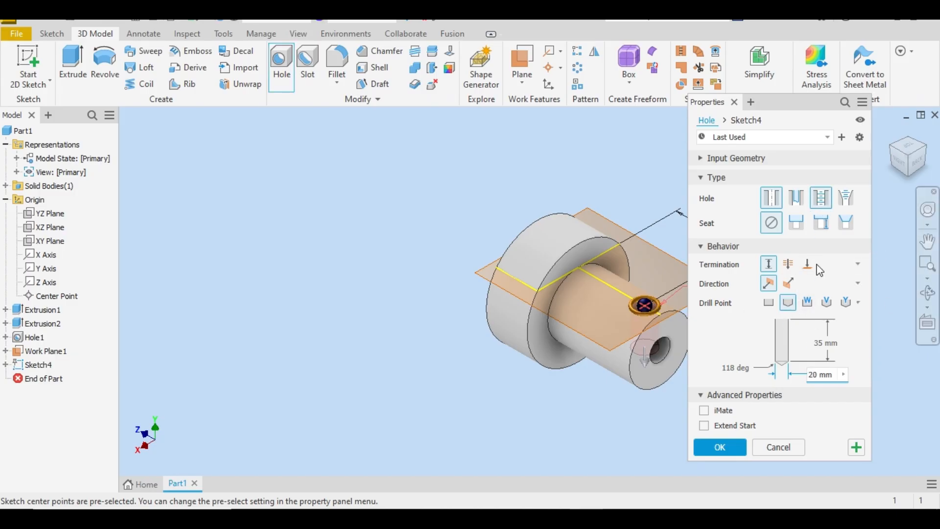
click(823, 201)
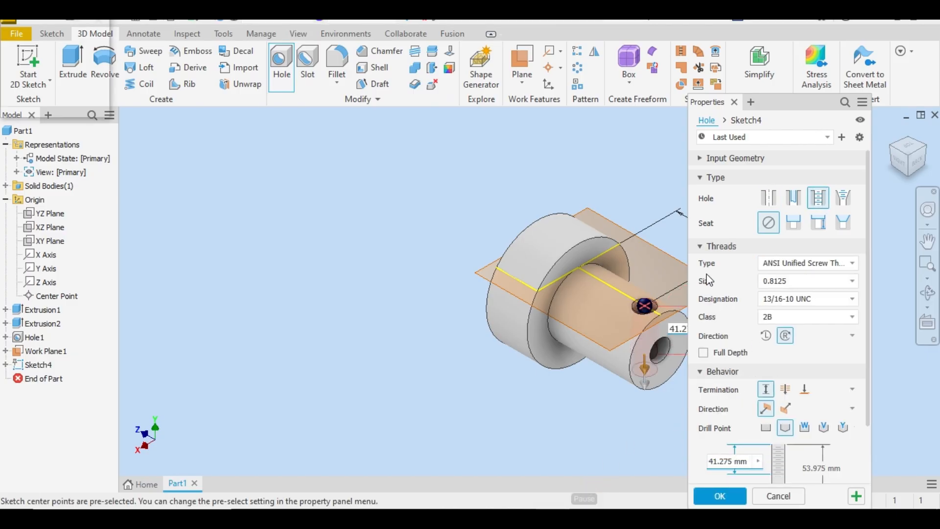
click(827, 263)
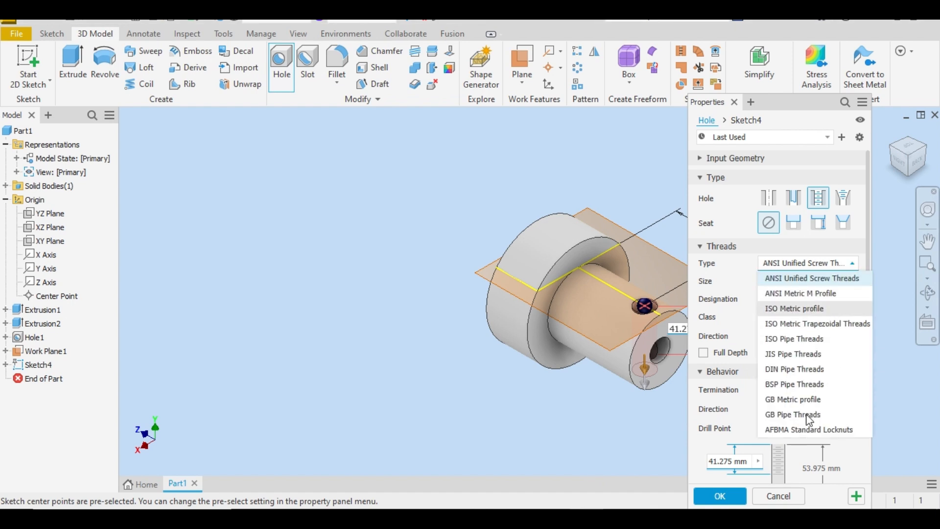
click(813, 309)
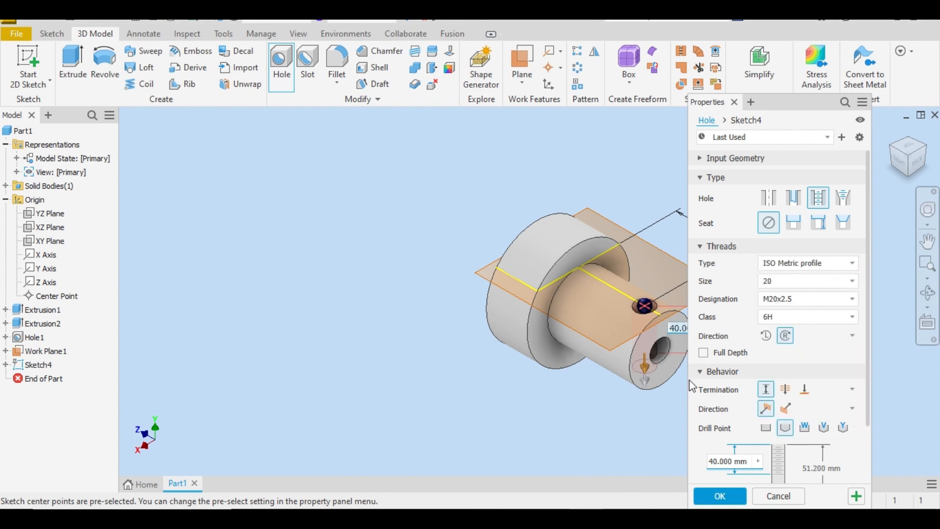
Step: Check the thread callout in A4 FIG 3 DWG.png and set the hole's thread to size 12, designation M12x1
click(551, 468)
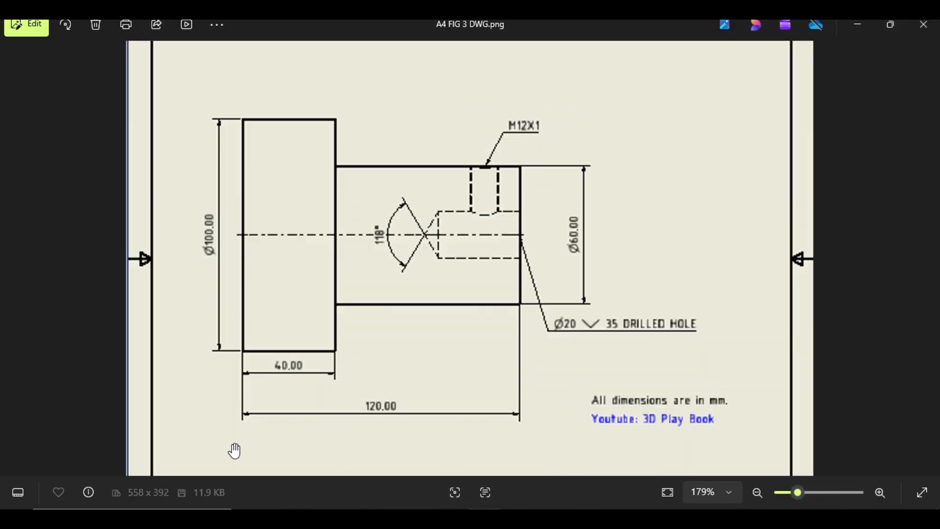
click(564, 516)
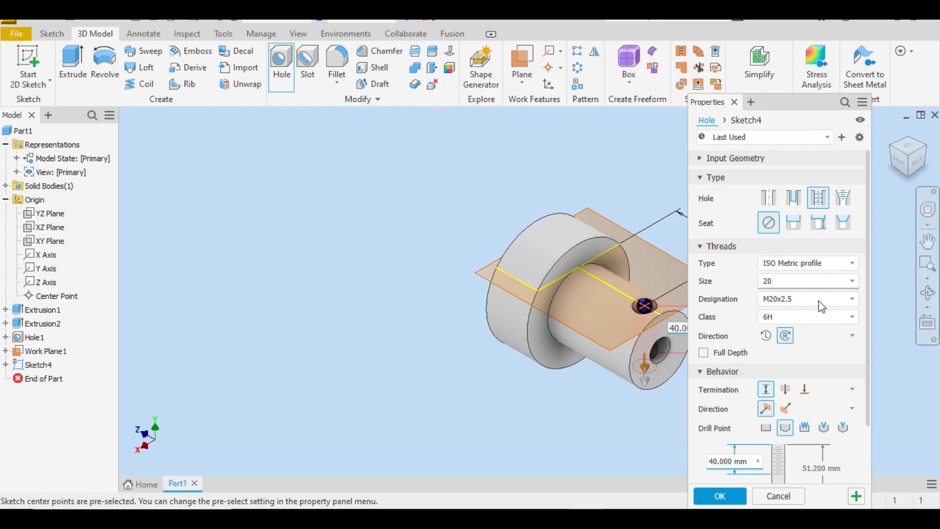
click(819, 283)
scroll(806, 328, up, 3)
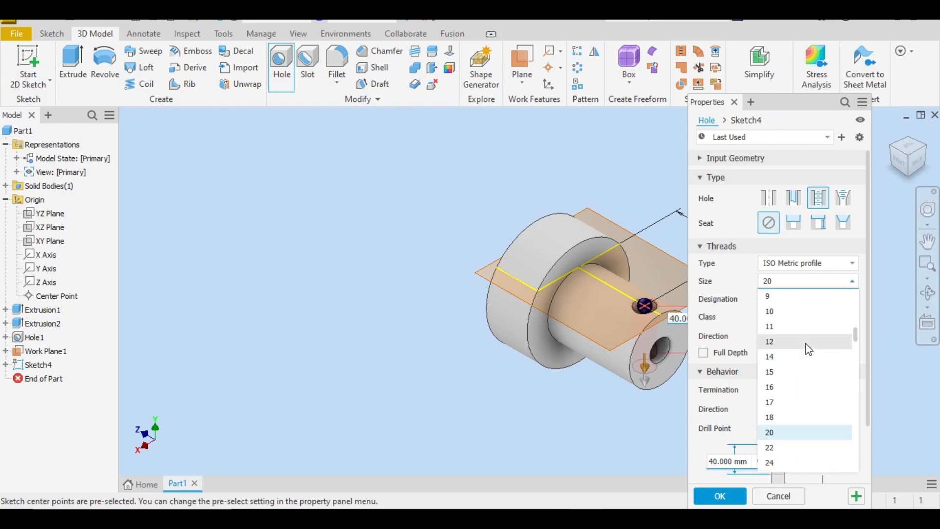
click(806, 341)
click(808, 298)
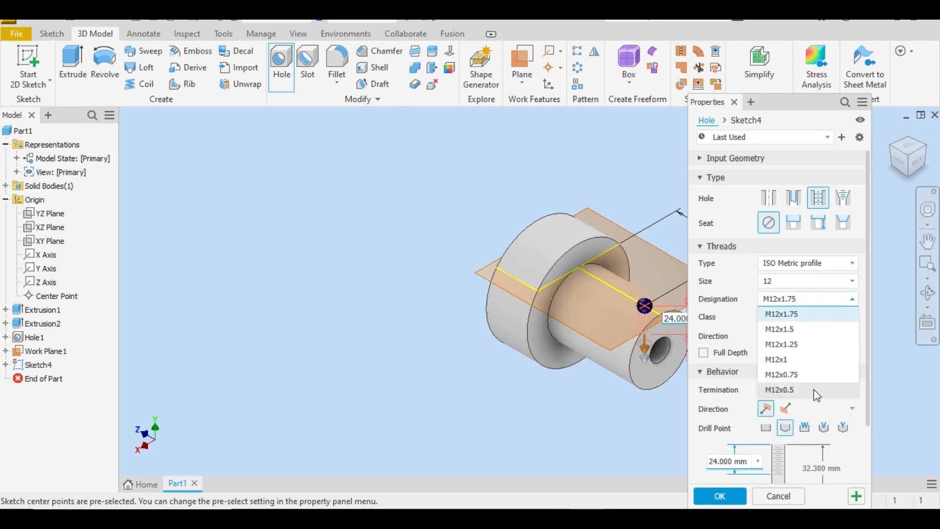
click(800, 359)
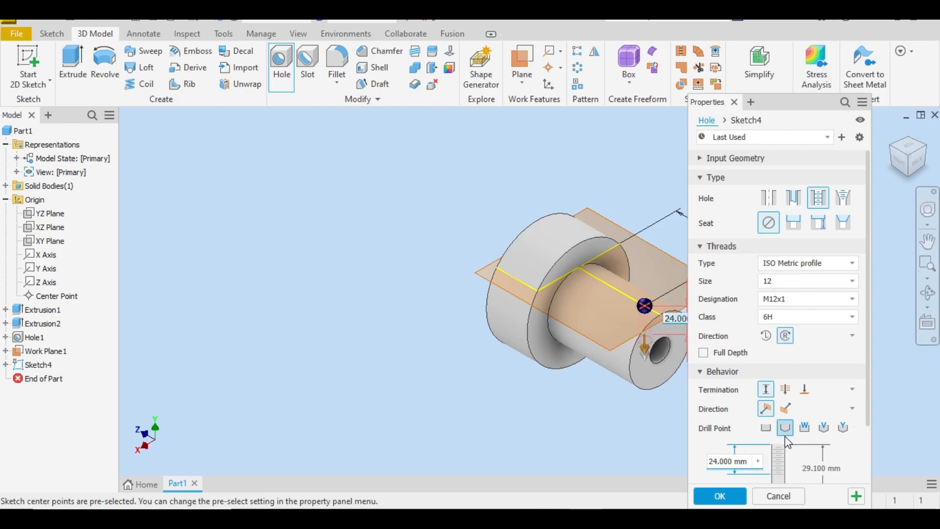
Step: Terminate the tapped hole at the cylindrical surface of the drilled end hole and create it
click(804, 389)
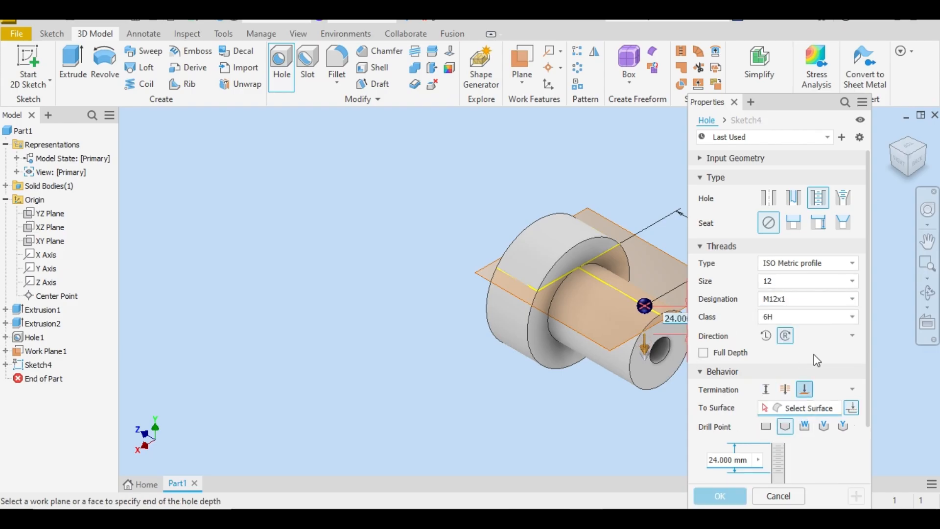
click(912, 180)
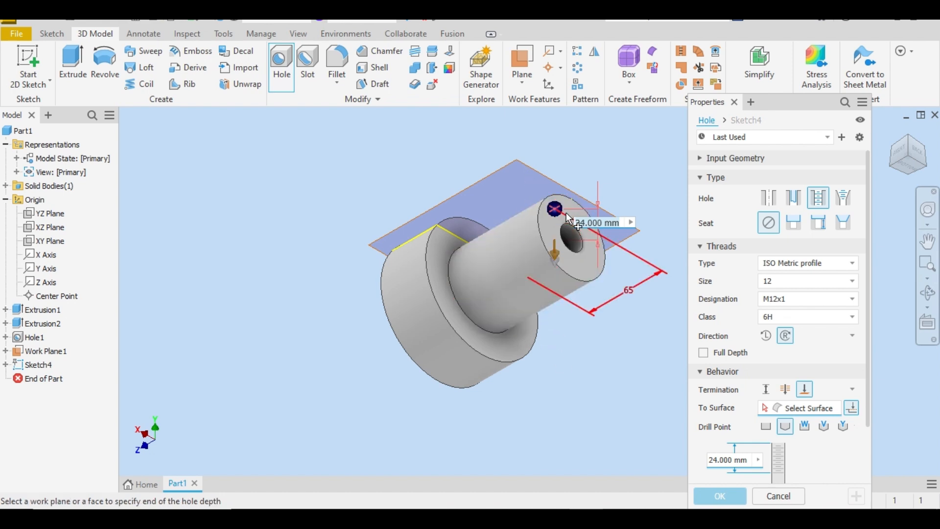
scroll(569, 228, up, 3)
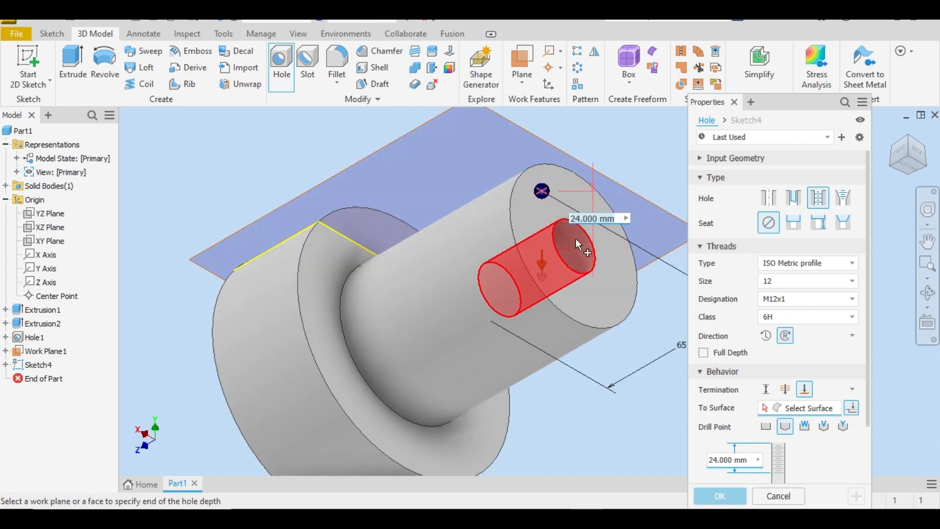
click(575, 239)
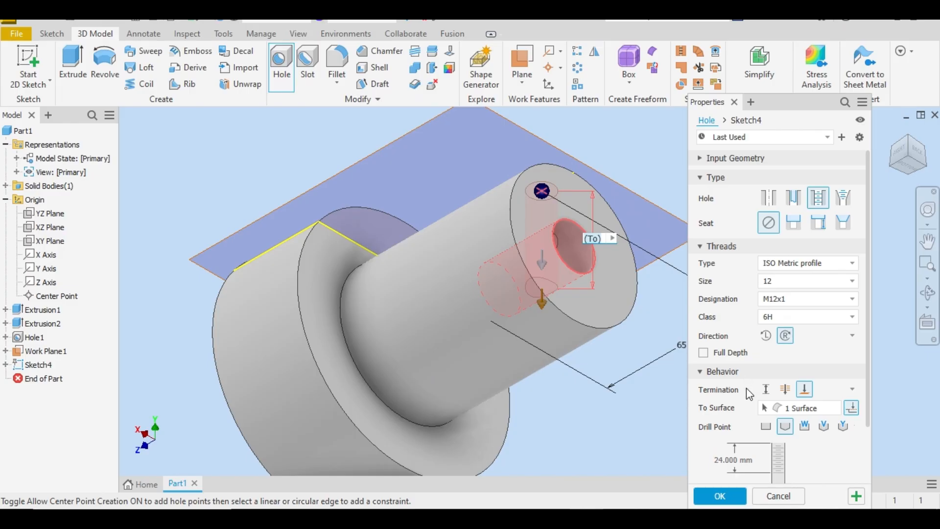
click(716, 502)
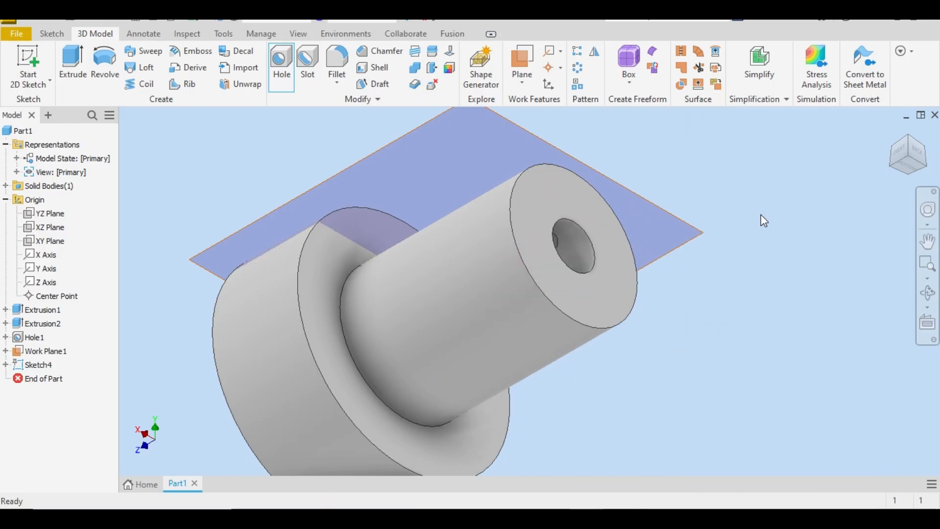
Step: Hide the work plane tangent to the shaft
click(916, 140)
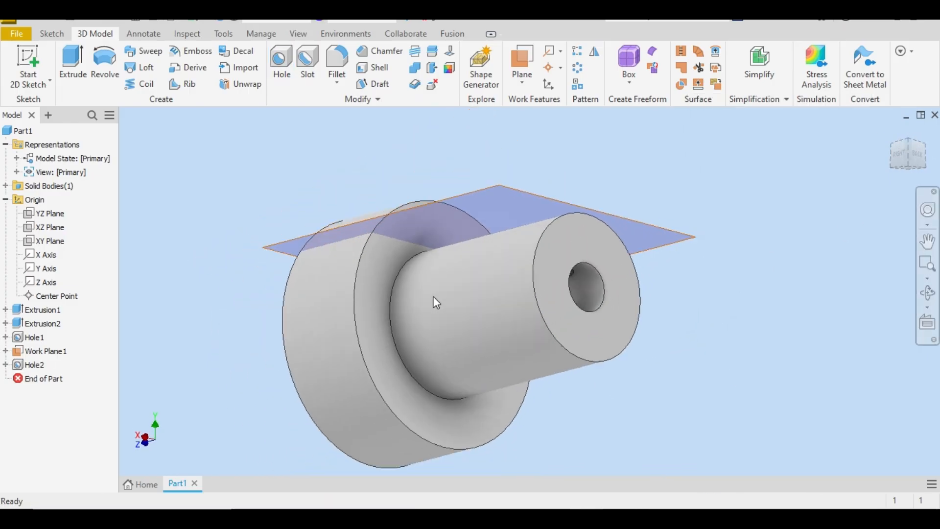
click(629, 221)
right_click(625, 154)
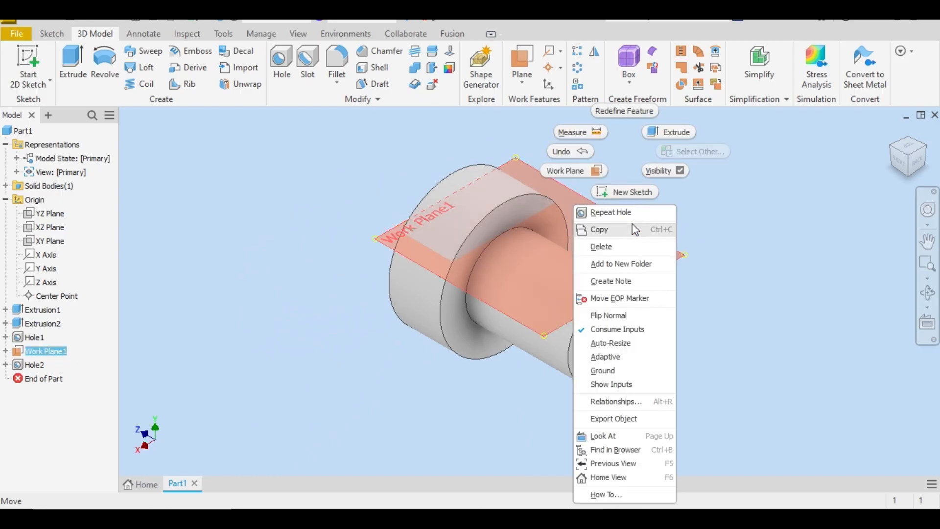
click(666, 169)
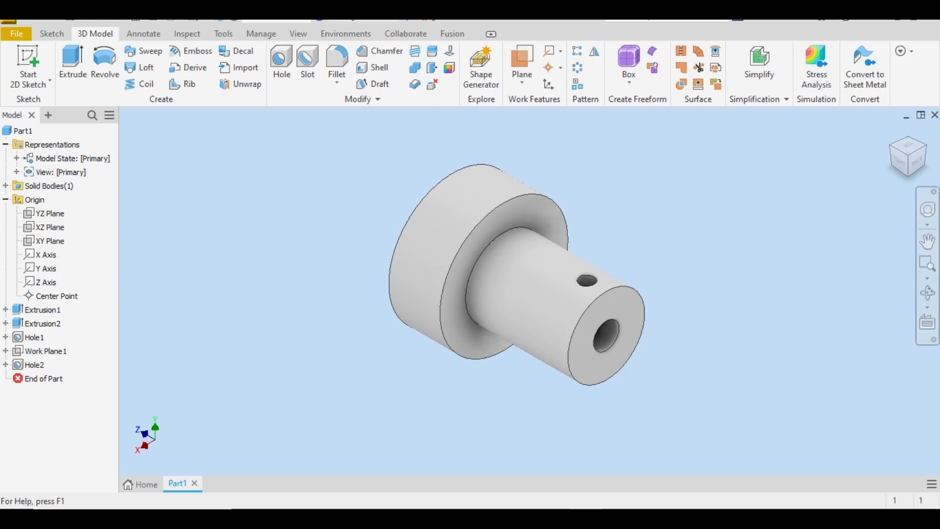
Step: Apply the Gold - Metal appearance to the whole part
click(364, 21)
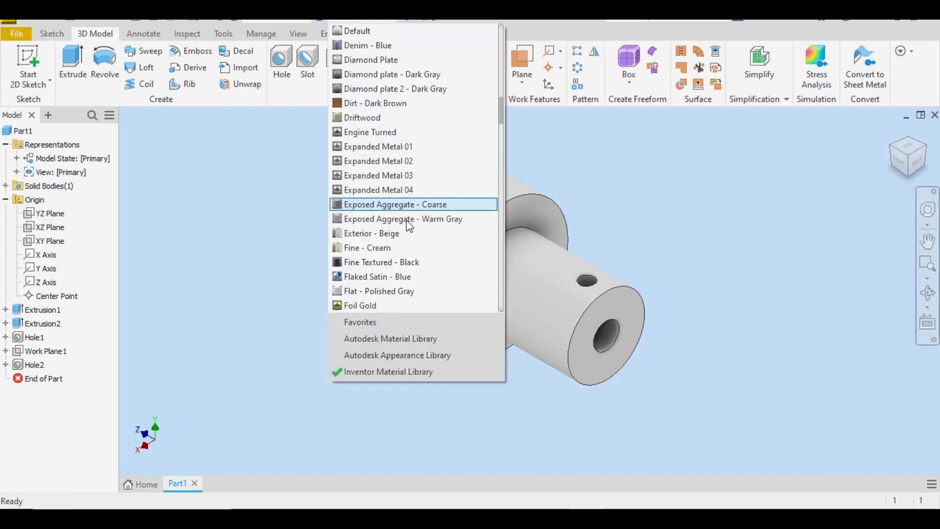
scroll(448, 277, down, 1)
scroll(448, 277, down, 2)
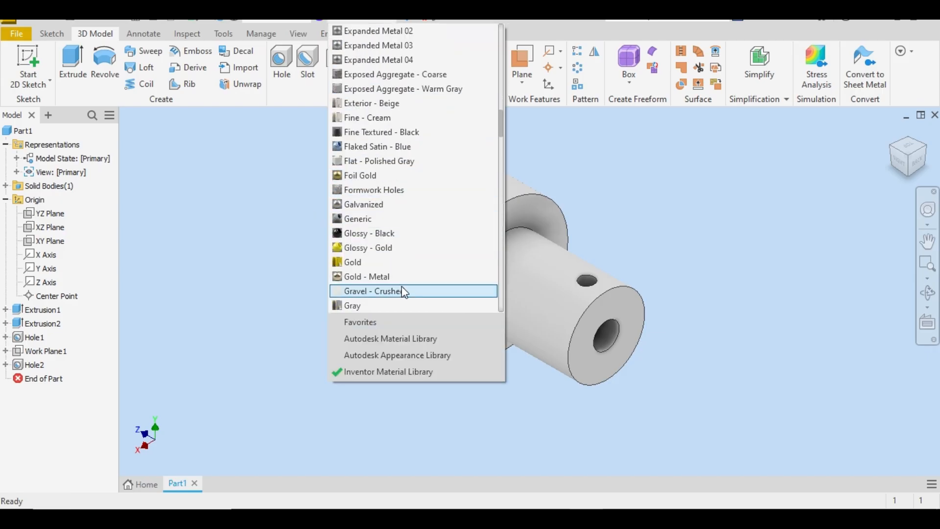
click(411, 279)
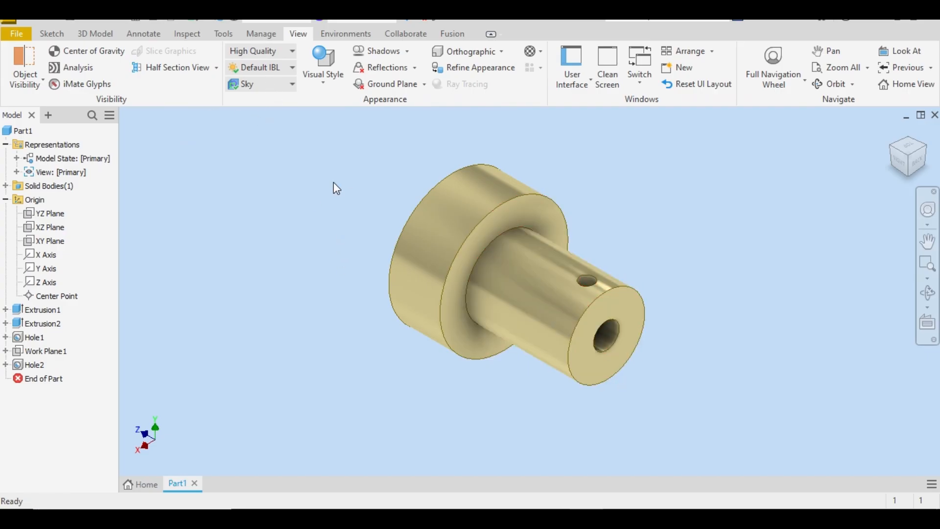
Step: Cut the part open with a half section view on the YZ Plane
click(179, 67)
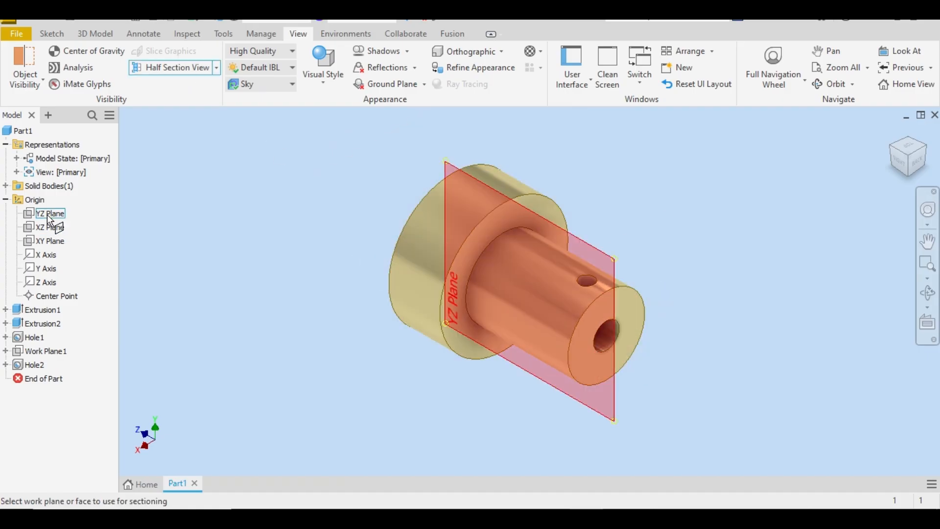
click(48, 216)
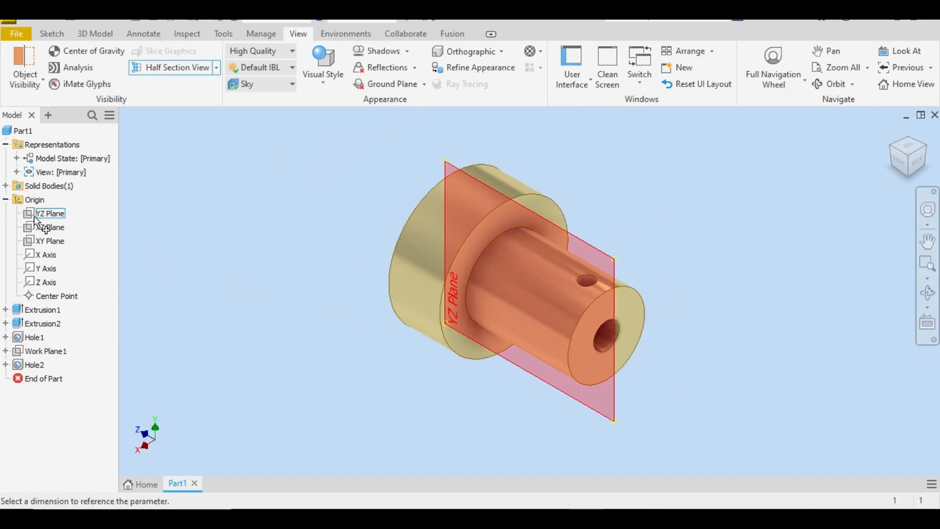
click(51, 215)
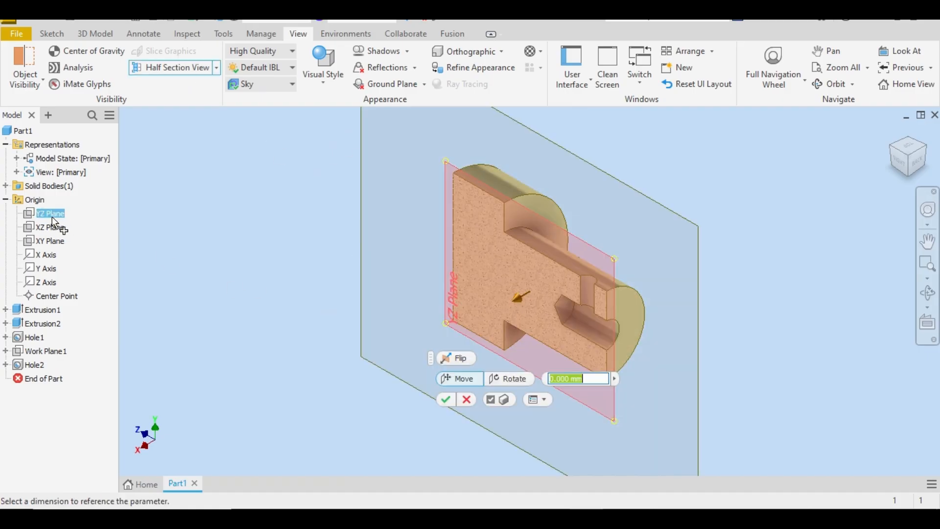
click(445, 400)
Step: Examine the threaded side hole and its intersection with the drilled end hole in the section, including from the right side
scroll(562, 290, down, 5)
scroll(562, 290, down, 8)
scroll(659, 296, up, 10)
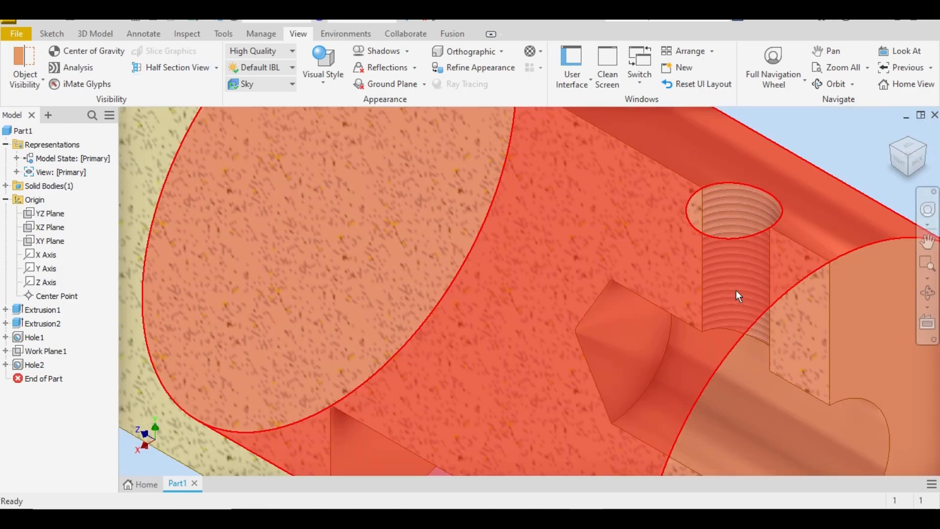
scroll(759, 268, down, 3)
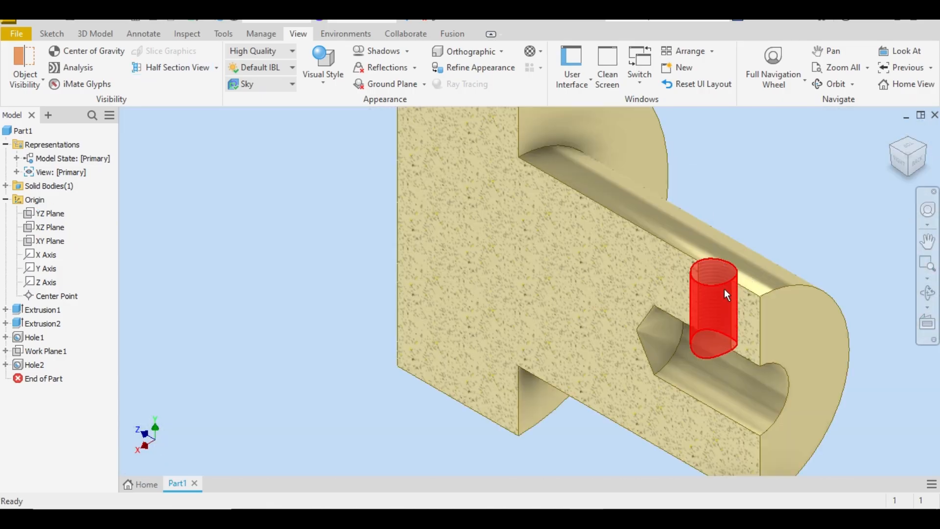
scroll(725, 287, up, 5)
scroll(700, 274, down, 5)
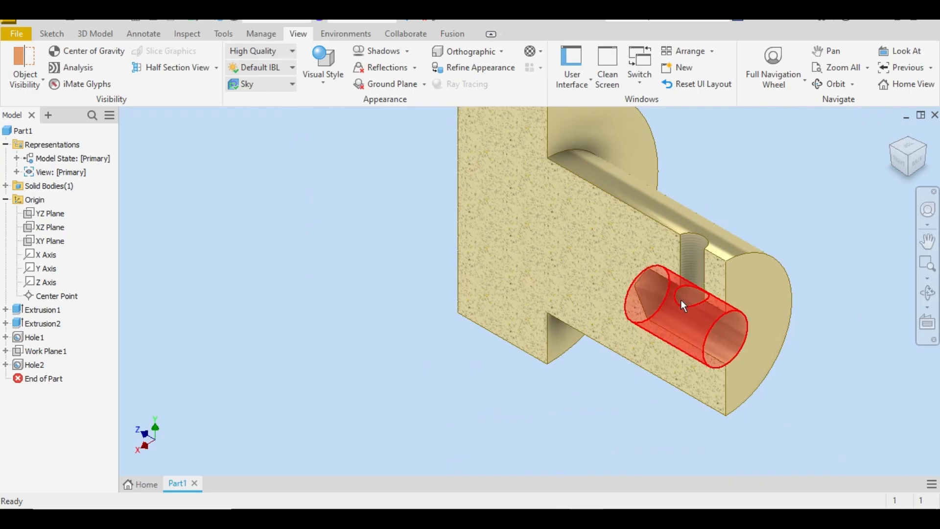
click(903, 156)
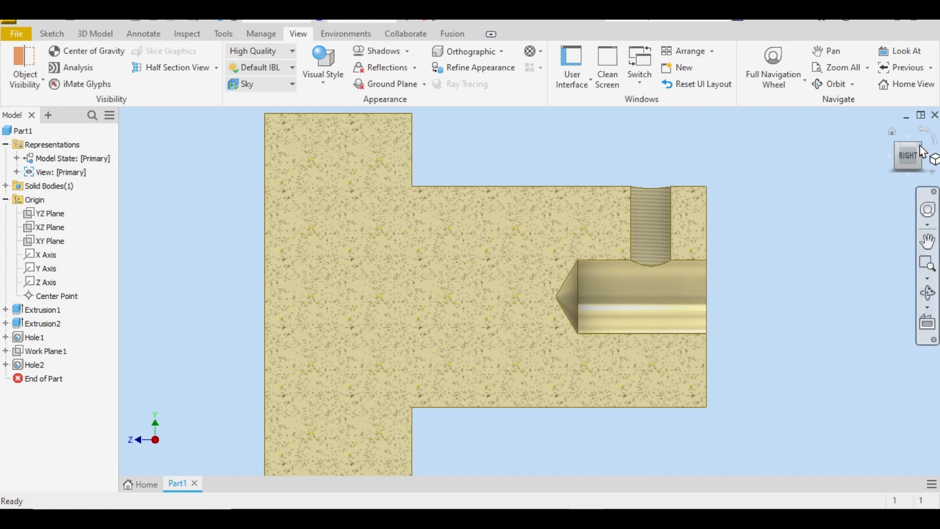
click(921, 143)
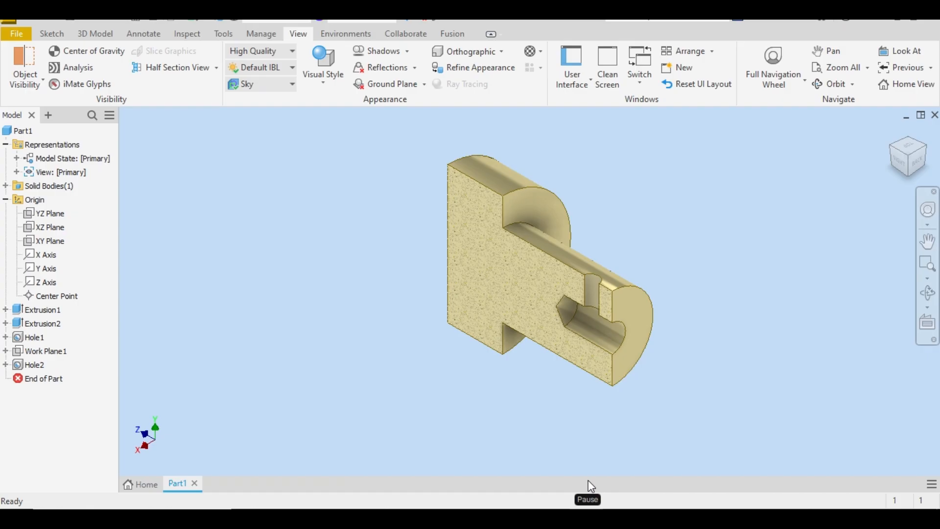
Step: Delete the half section view of the shaft
click(217, 67)
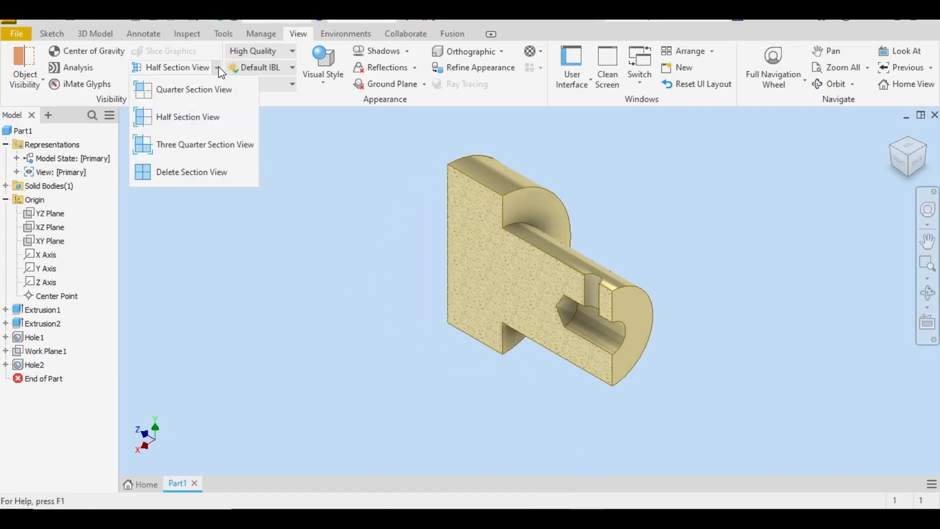
click(221, 177)
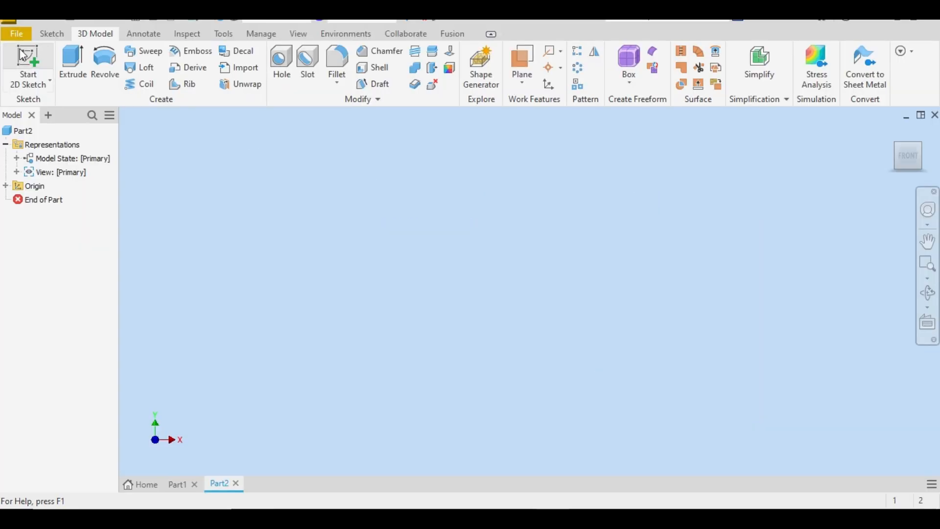
Step: Start a 2D sketch on the YZ Plane of the new part
click(28, 63)
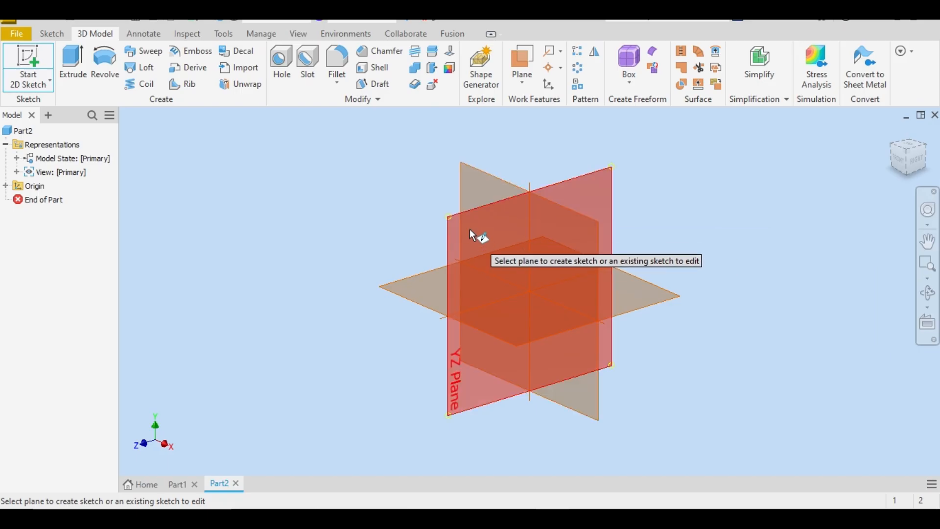
click(587, 182)
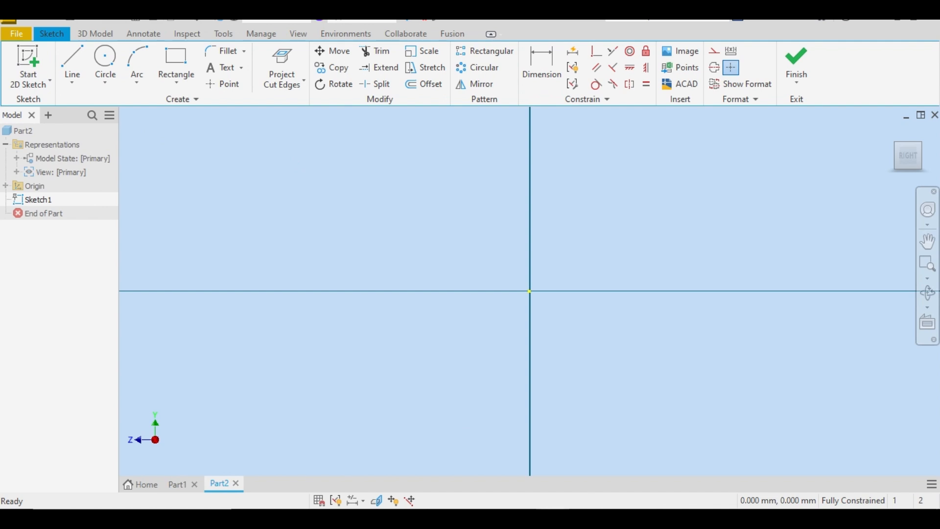
click(602, 518)
Step: Draw a circle about 23 mm in diameter centred on the sketch origin
click(105, 66)
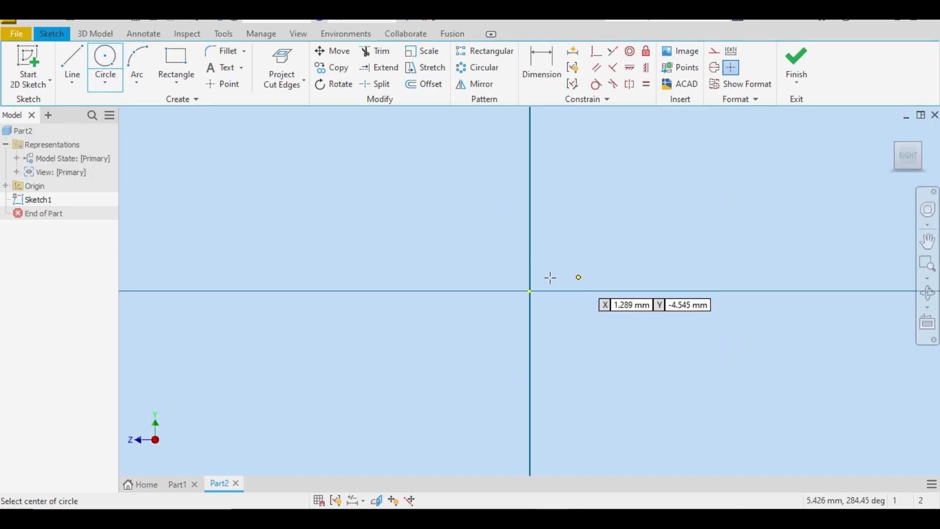
click(530, 292)
click(568, 176)
right_click(568, 176)
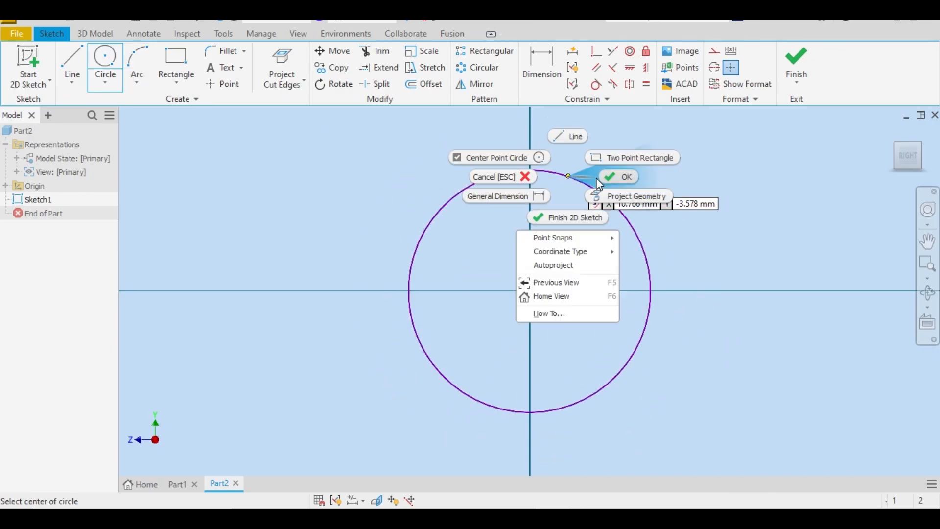
click(493, 174)
Step: Draw a second circle about 14 mm in diameter inside the first one, centred on the sketch origin
click(106, 63)
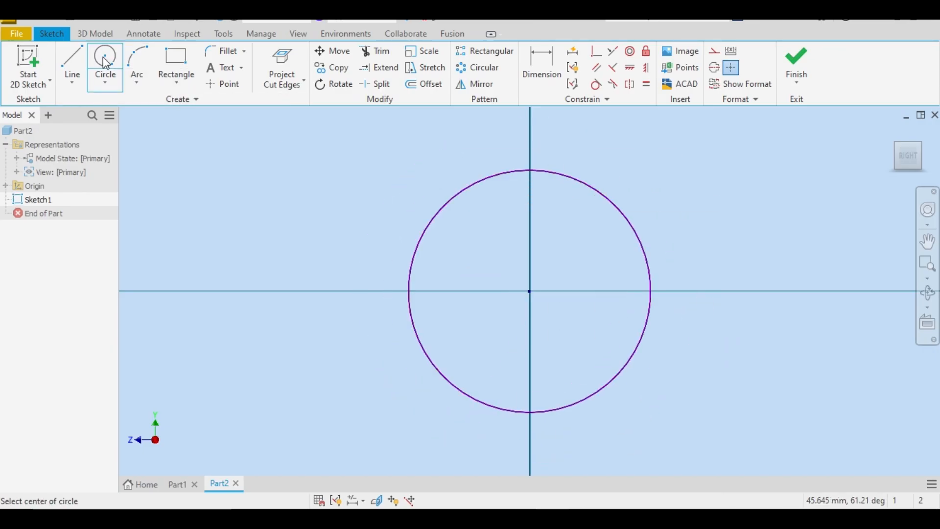
click(529, 291)
click(550, 220)
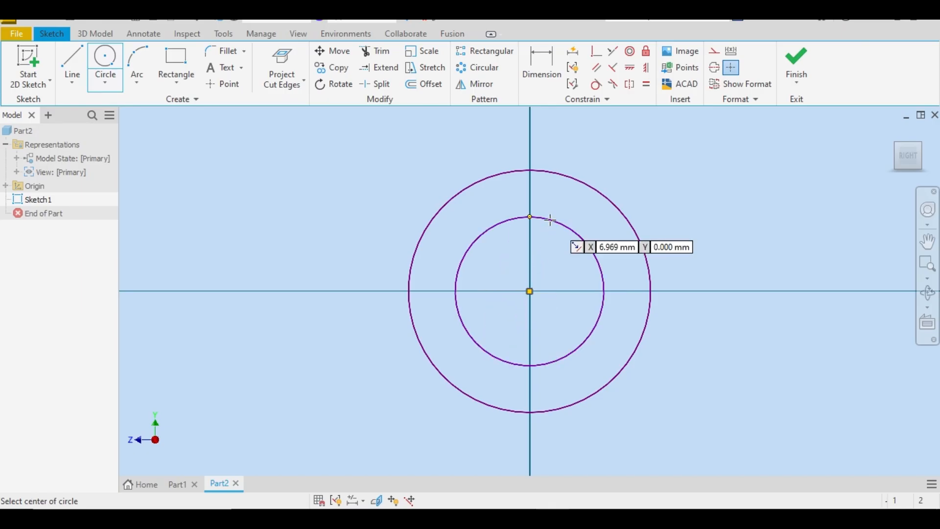
right_click(550, 220)
key(Escape)
Step: Dimension the outer circle's diameter to 30 mm
click(541, 64)
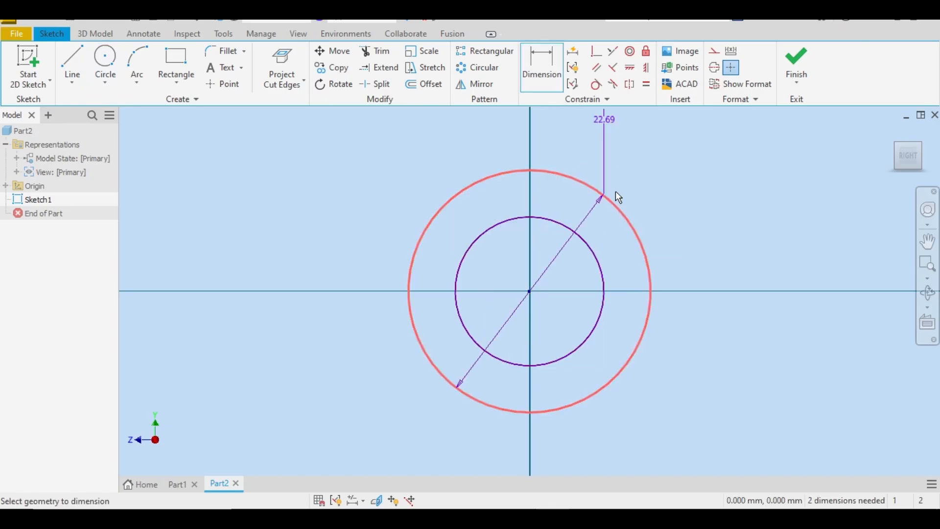
click(632, 195)
text(30)
key(Return)
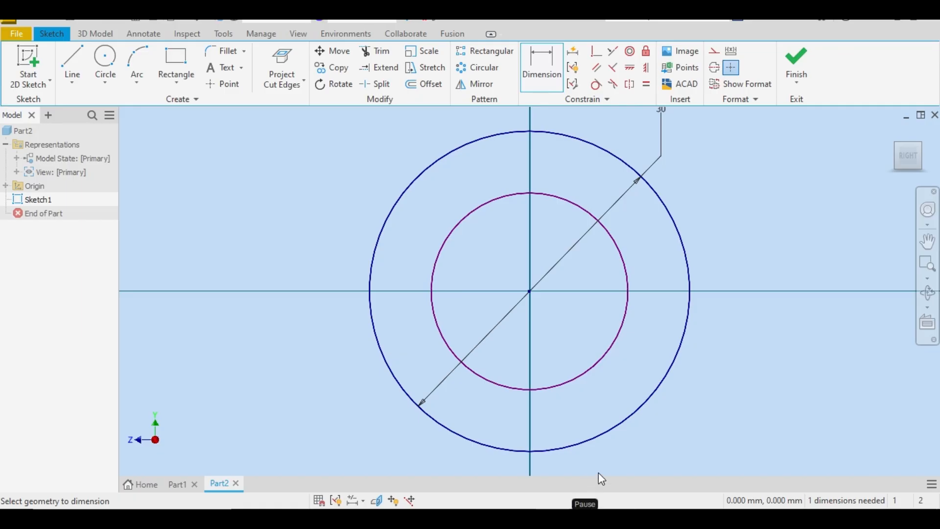
scroll(597, 473, down, 2)
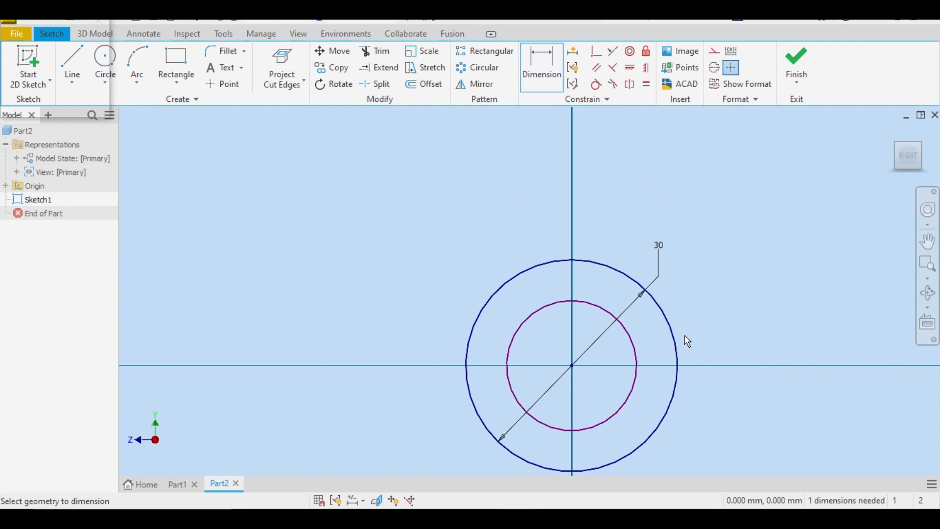
click(678, 354)
click(723, 277)
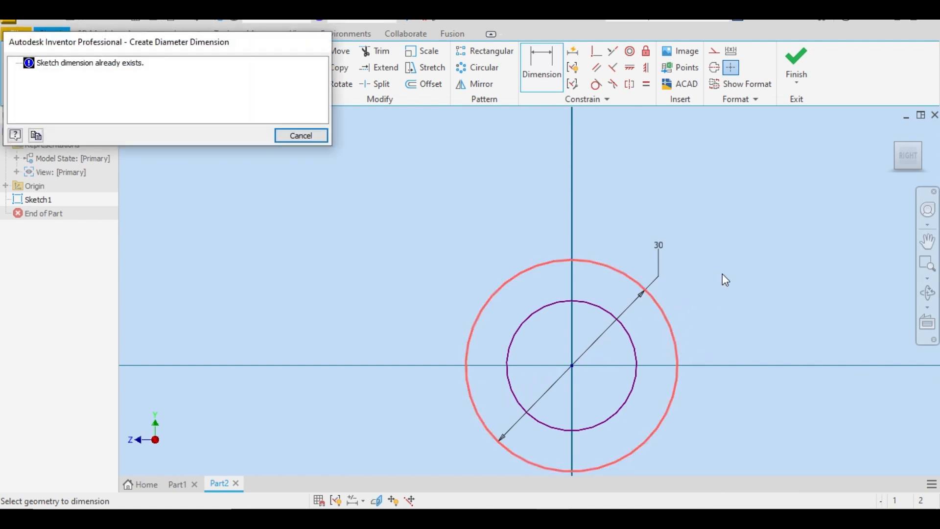
click(301, 136)
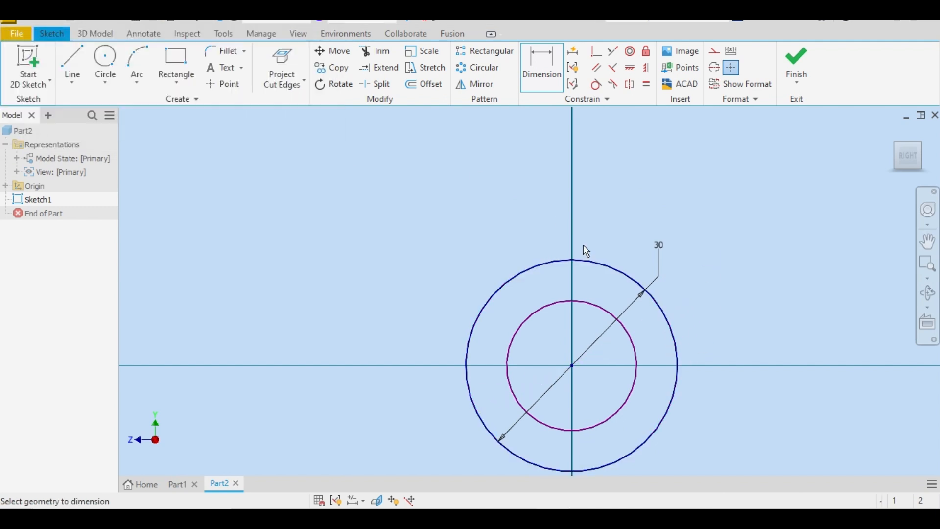
Step: Dimension the inner circle's diameter to 20 mm and finish the sketch
click(582, 307)
click(581, 169)
text(20)
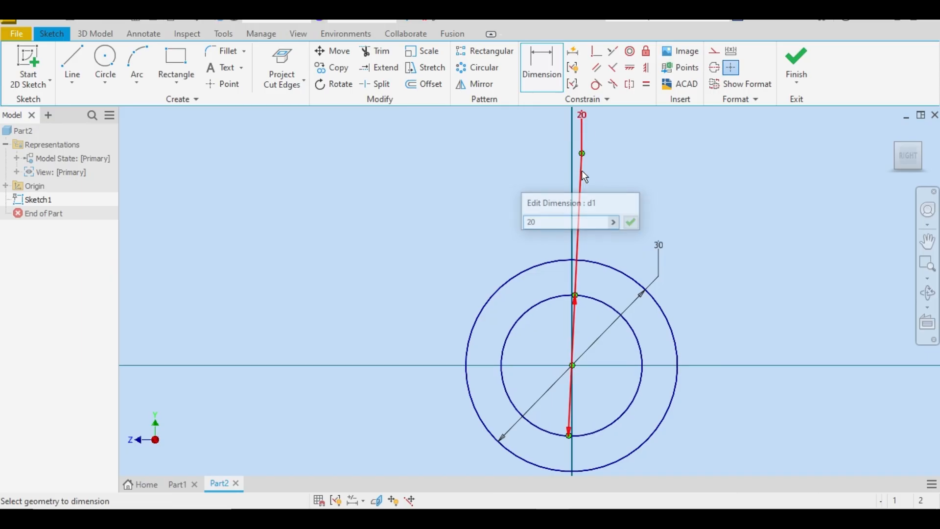
key(Return)
click(796, 63)
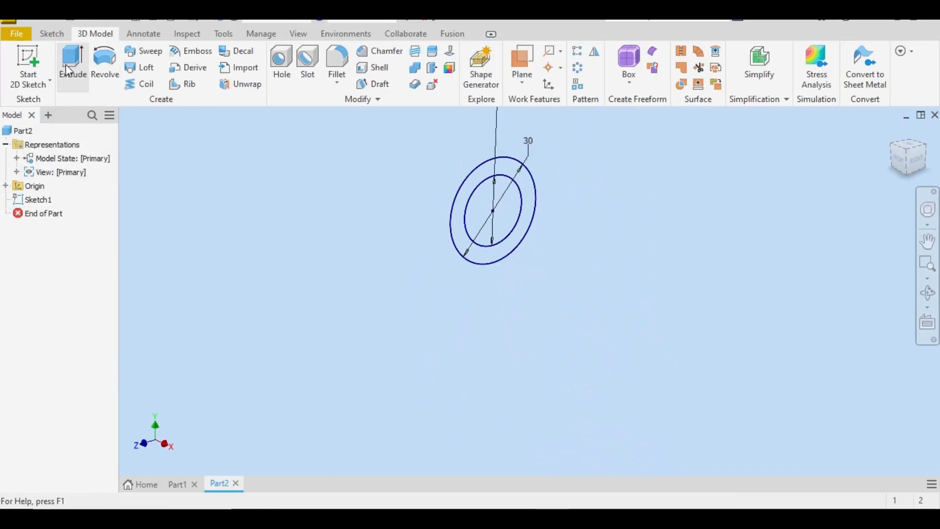
Step: Extrude the ring between the two circles symmetrically by 30 mm, checking the width against the reference image a3 fig 1.png
click(73, 63)
click(505, 165)
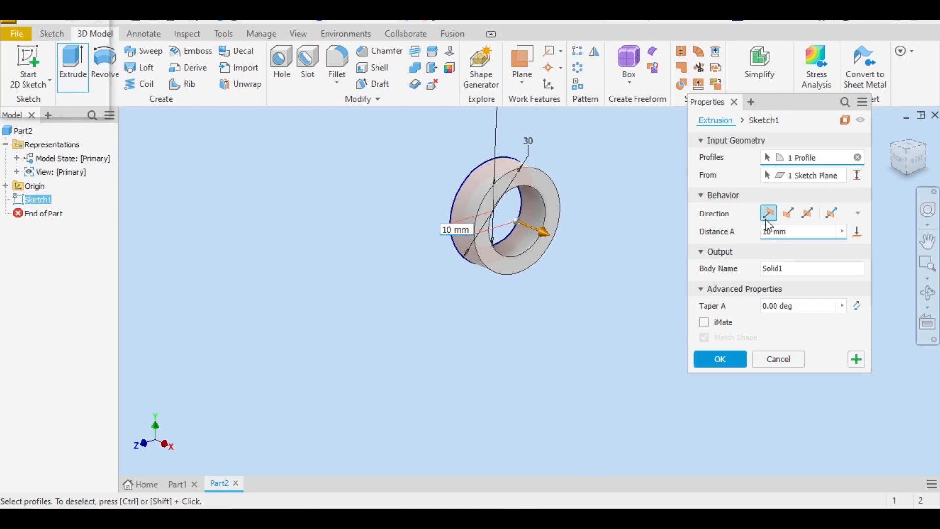
click(809, 213)
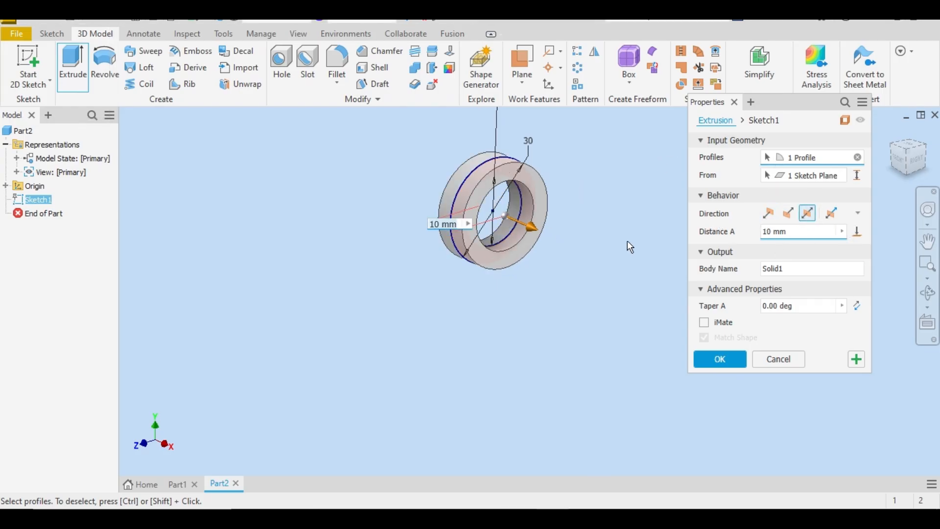
click(793, 232)
text(30)
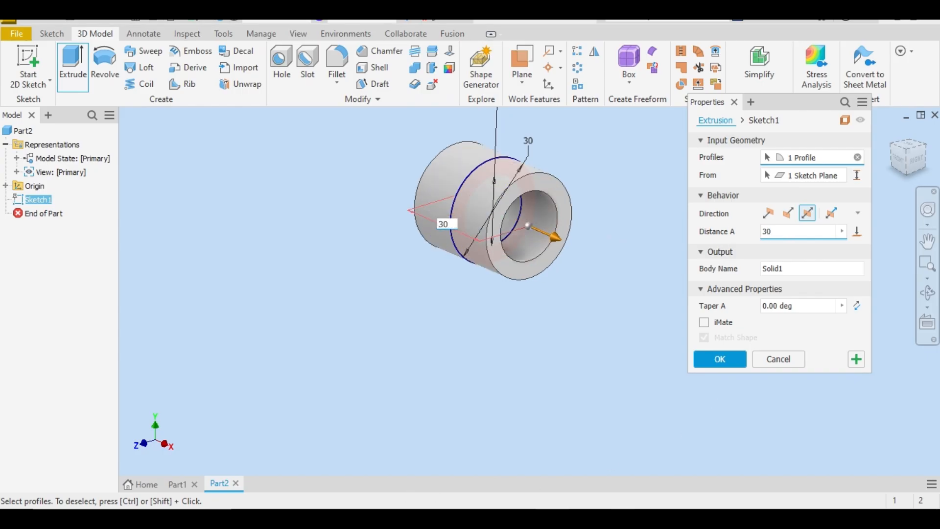
click(620, 519)
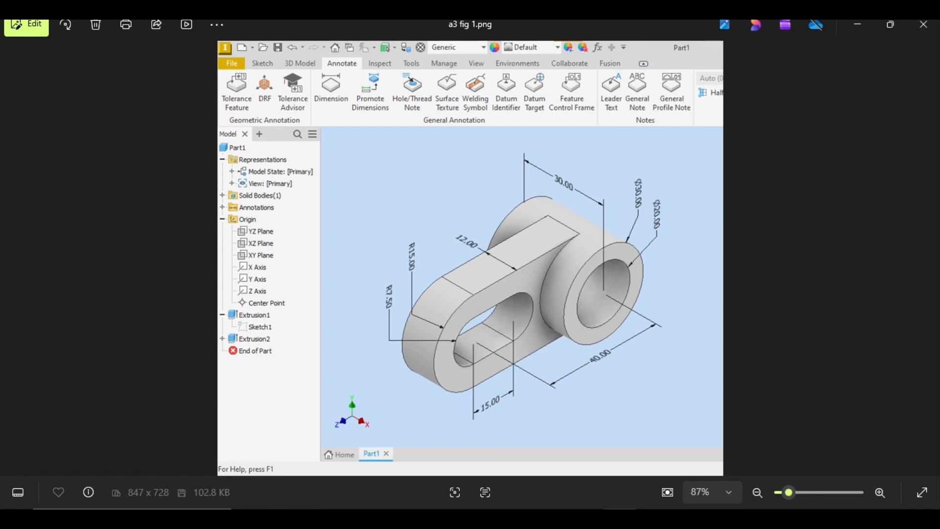
click(620, 519)
click(720, 359)
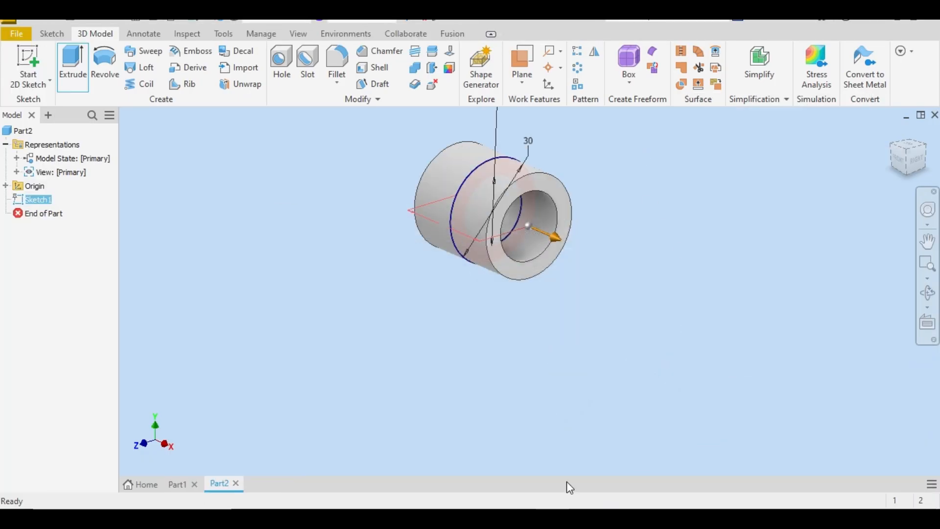
Step: Start a 2D sketch on the YZ Plane and project the tube's cut edges into it
click(620, 519)
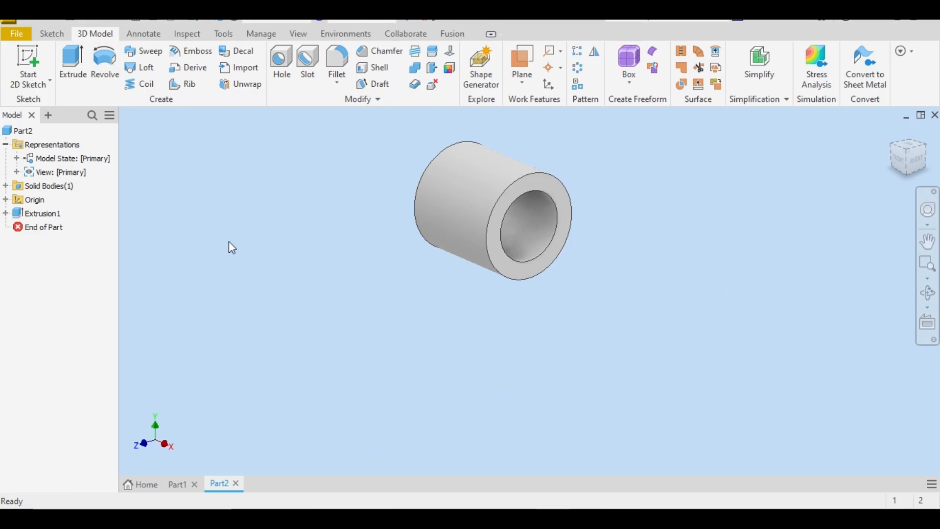
click(28, 54)
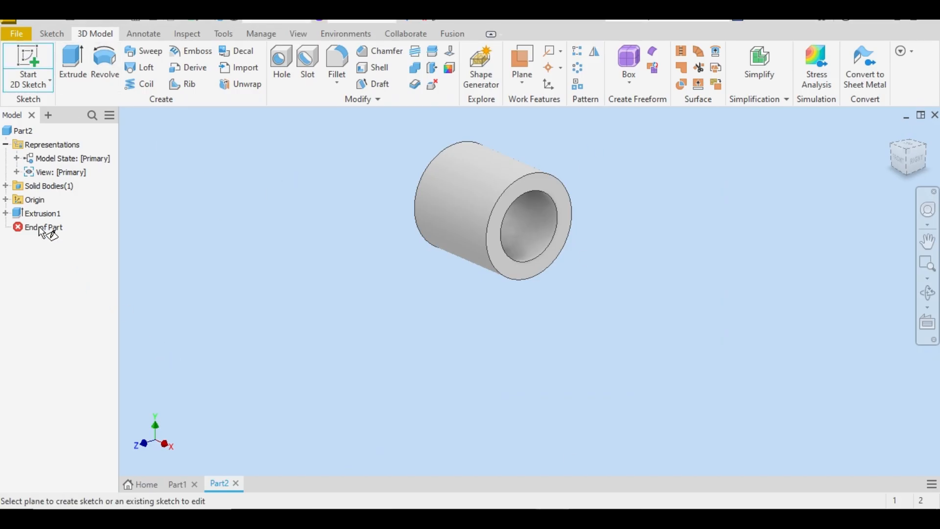
click(5, 199)
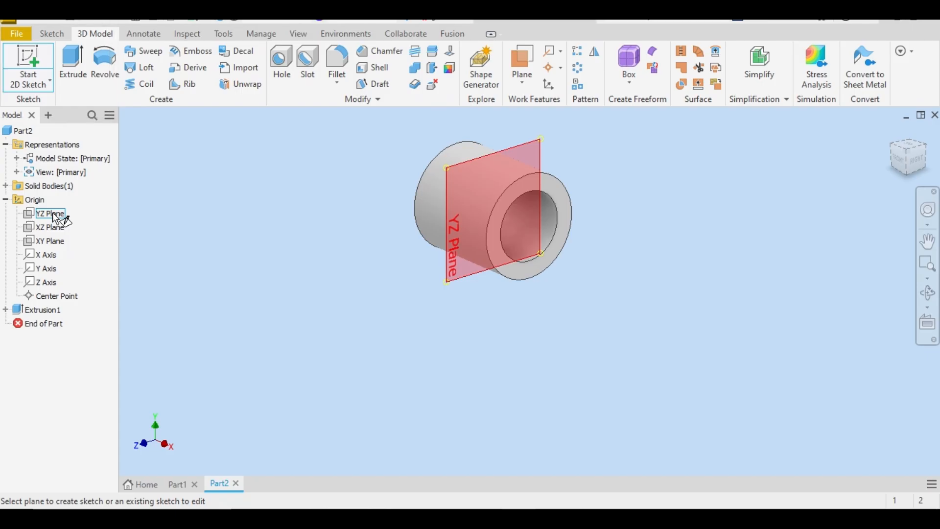
click(55, 215)
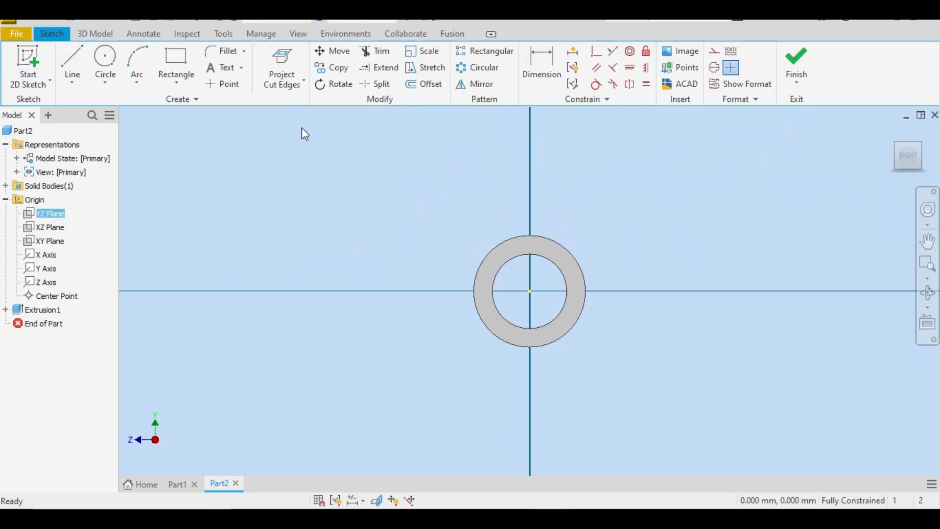
click(282, 73)
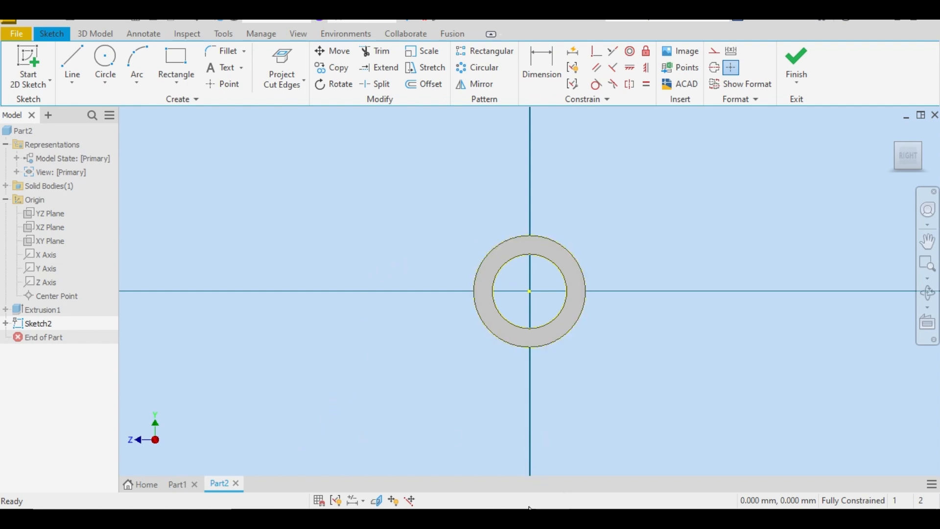
Step: Draw a separate circle about 12 mm in diameter on the horizontal axis, to the left of the tube
click(441, 518)
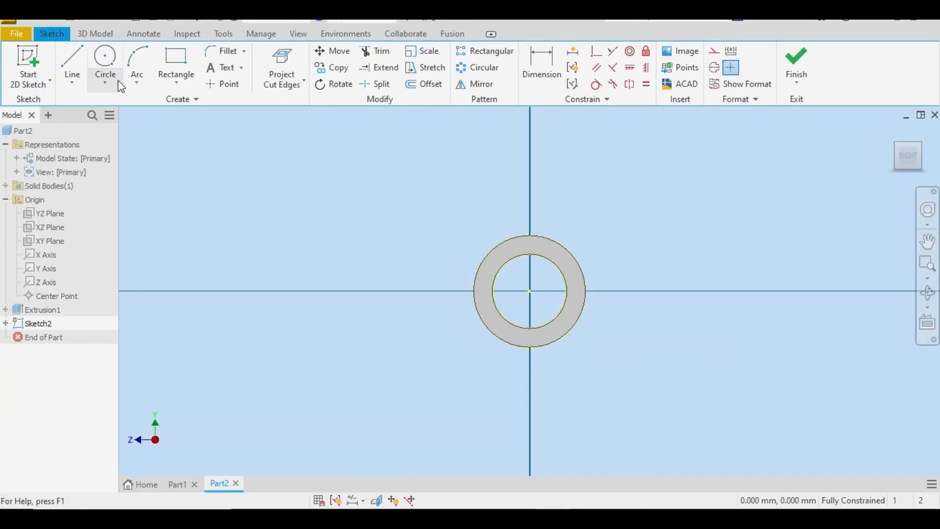
click(106, 65)
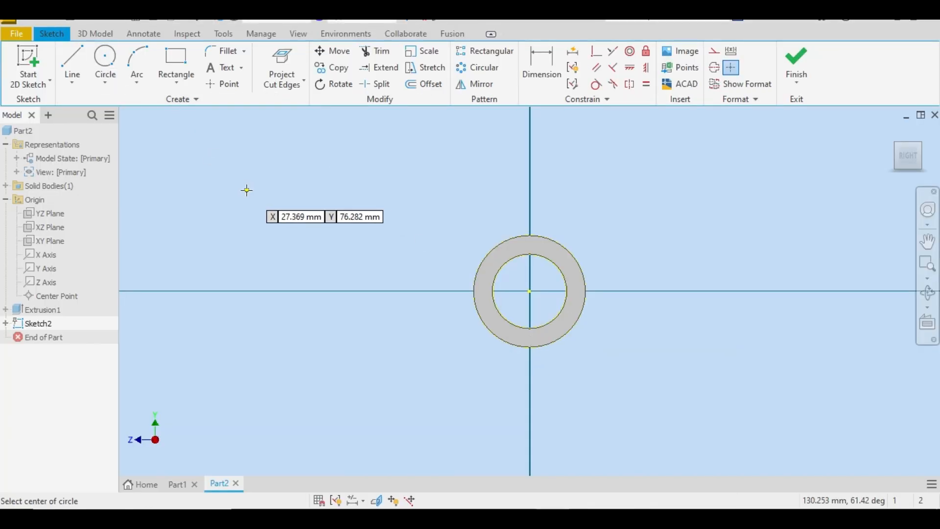
click(392, 292)
click(411, 292)
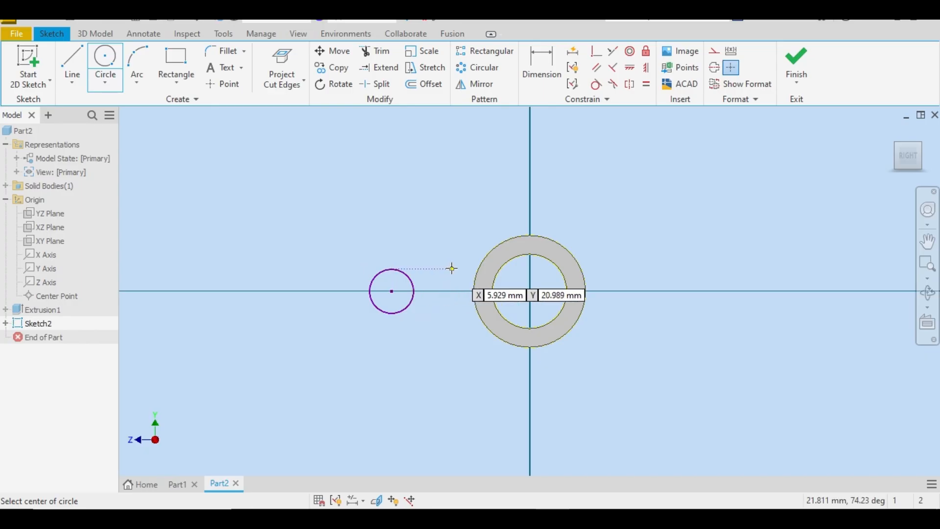
right_click(406, 238)
click(450, 242)
right_click(369, 183)
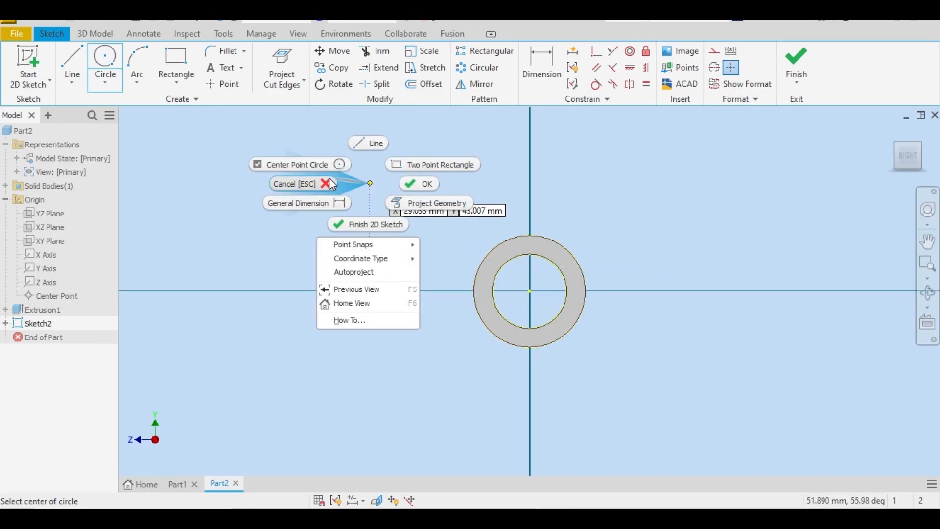
click(327, 184)
Step: Apply a Vertical constraint between the sketch origin and the small circle's centre point
click(629, 68)
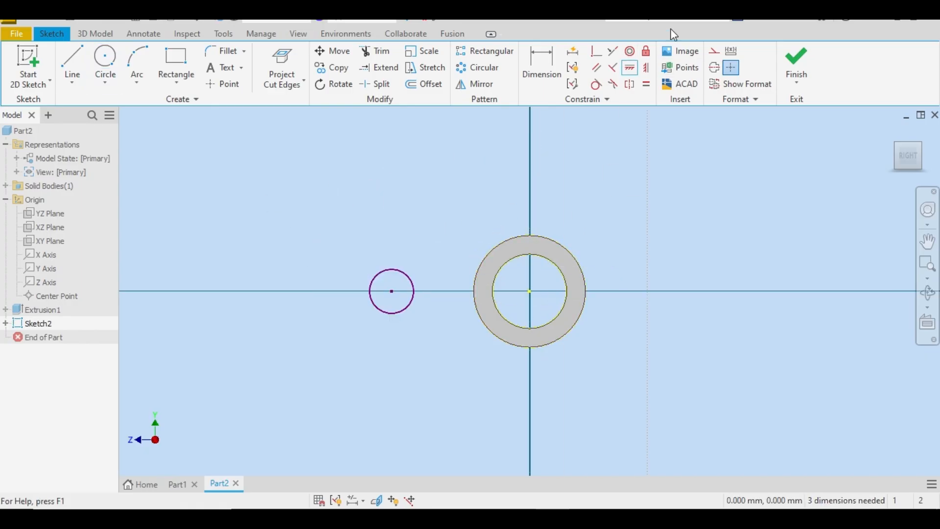
click(646, 67)
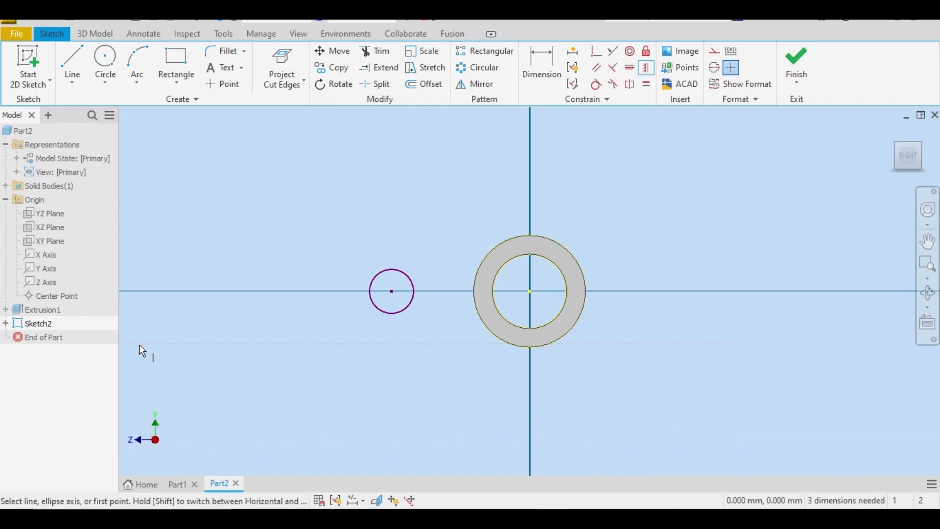
click(528, 291)
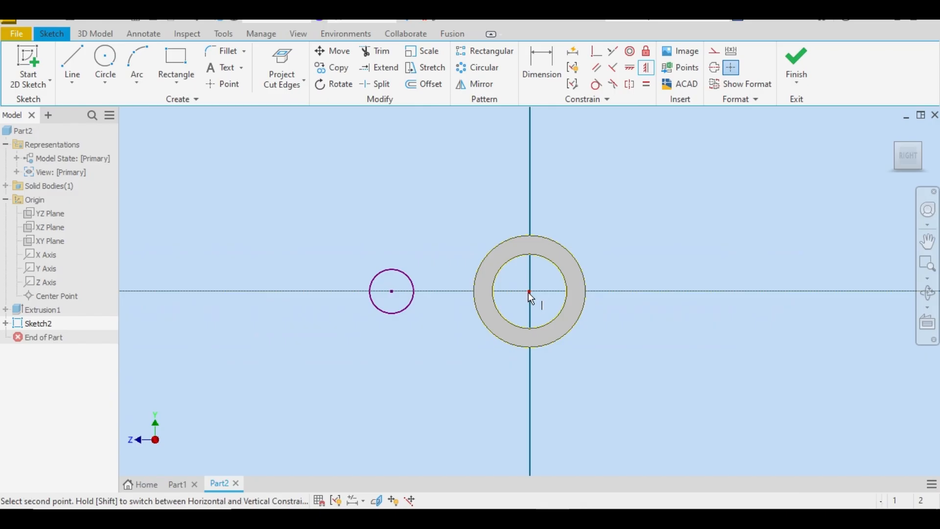
click(392, 291)
right_click(419, 212)
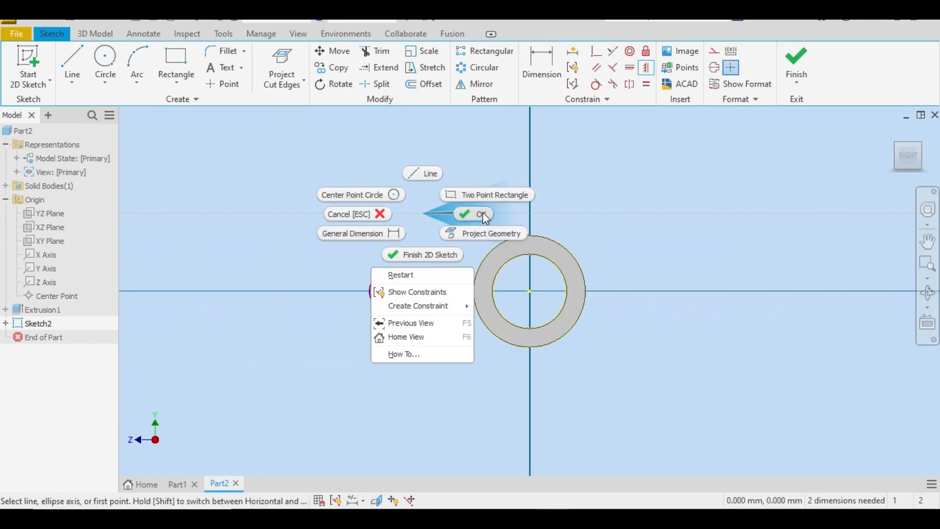
click(477, 212)
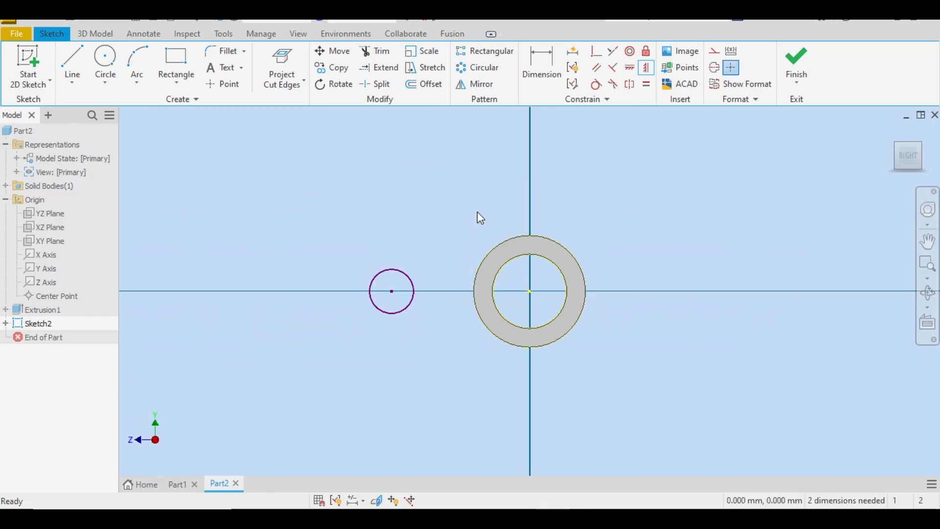
Step: Dimension the small circle's diameter to 15 mm
click(543, 66)
click(405, 271)
click(429, 212)
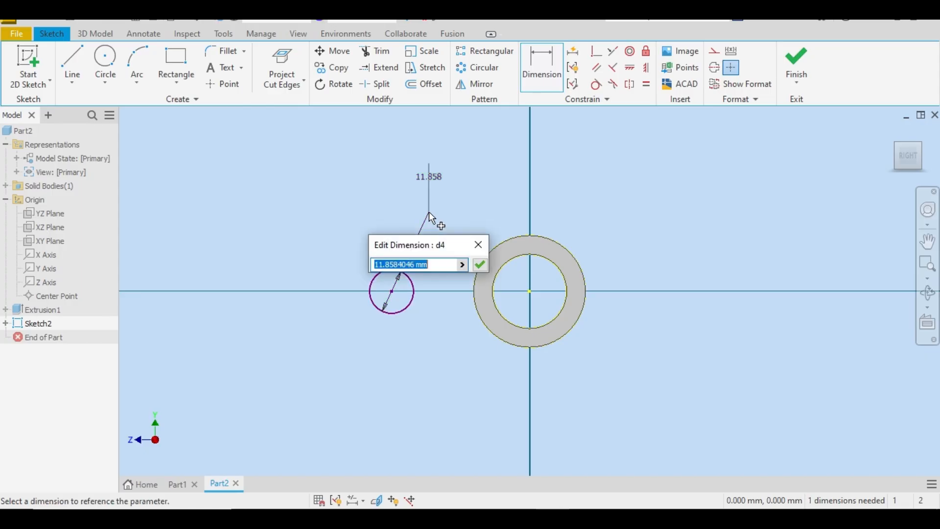
text(15)
key(Return)
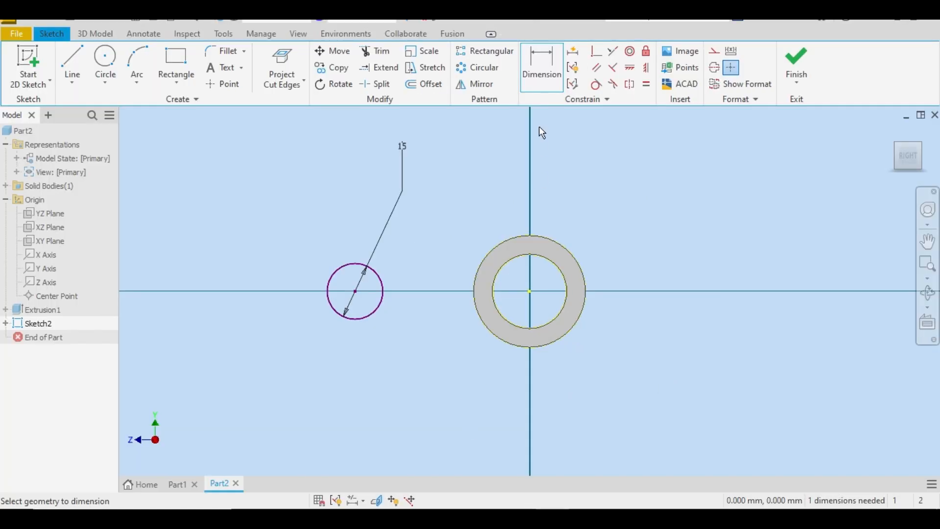
Step: Dimension the distance between the sketch origin and the small circle's centre to 40 mm
click(530, 290)
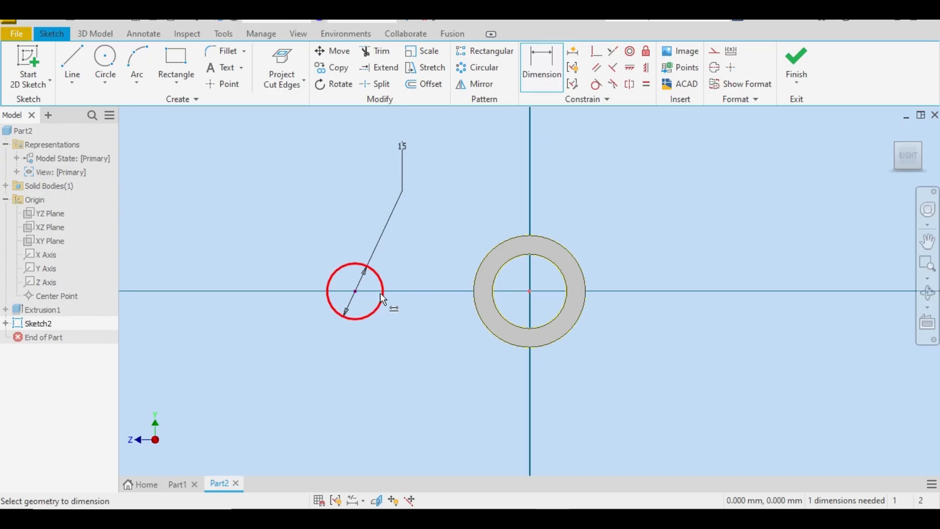
click(354, 292)
click(454, 378)
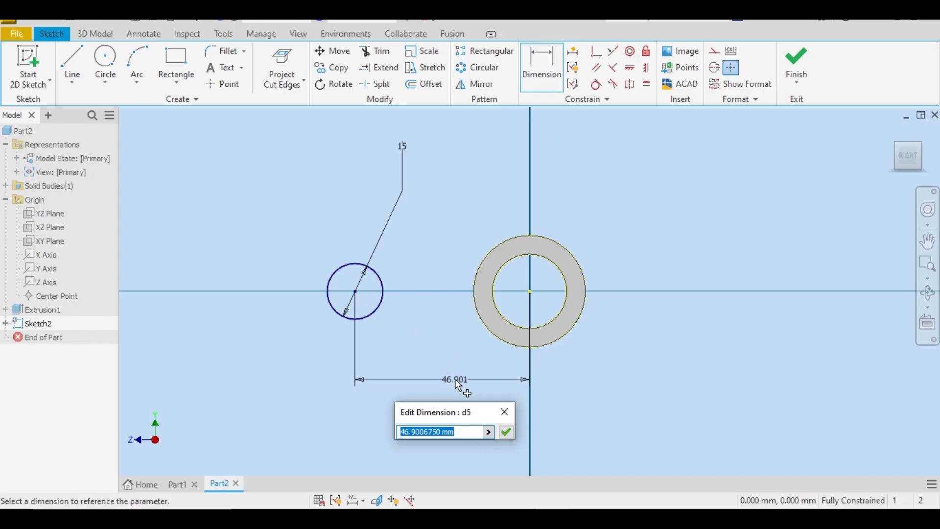
text(40)
key(Return)
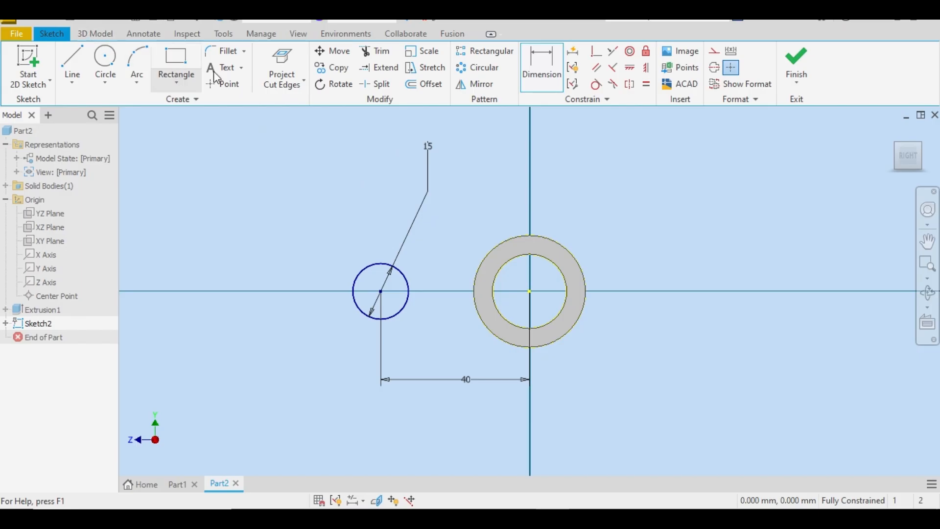
click(172, 73)
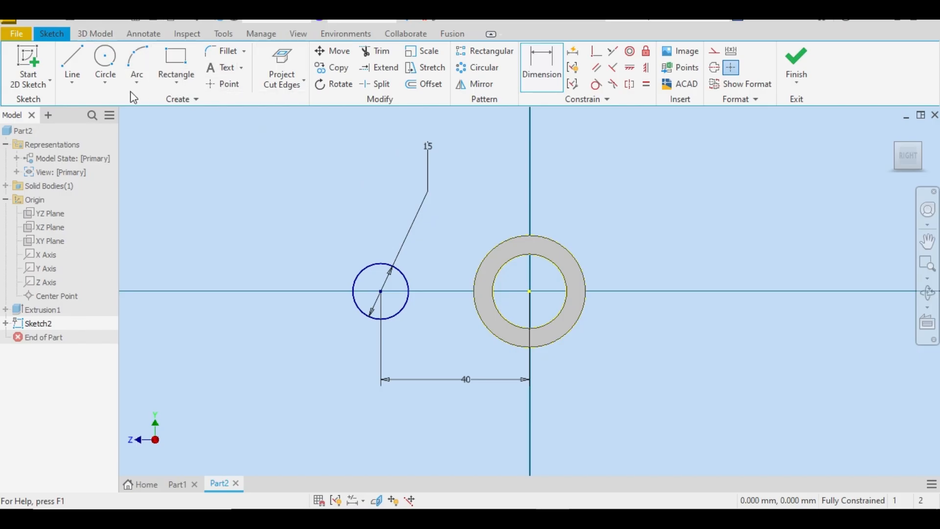
click(176, 82)
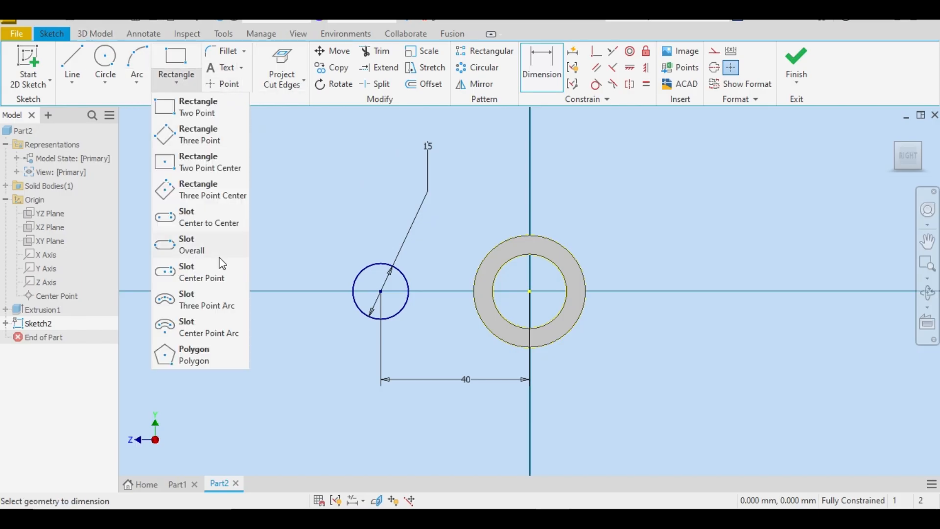
click(215, 284)
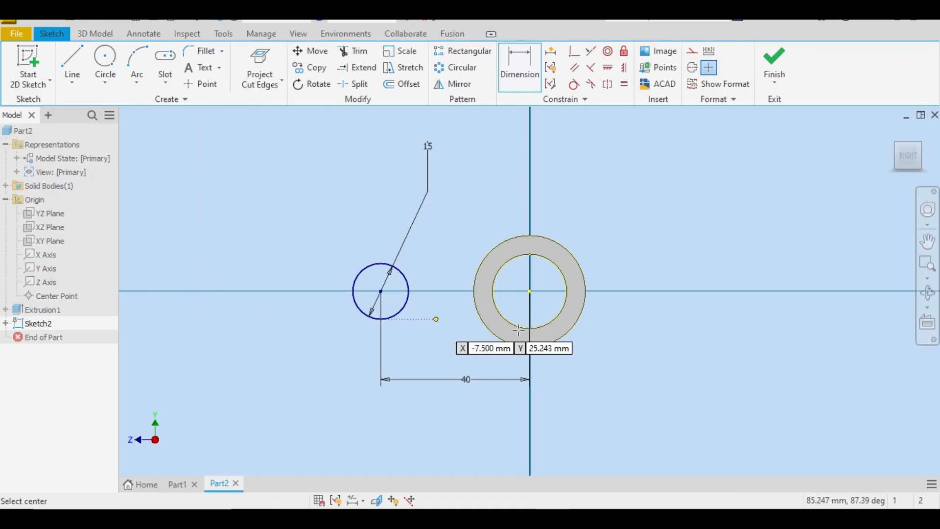
click(381, 291)
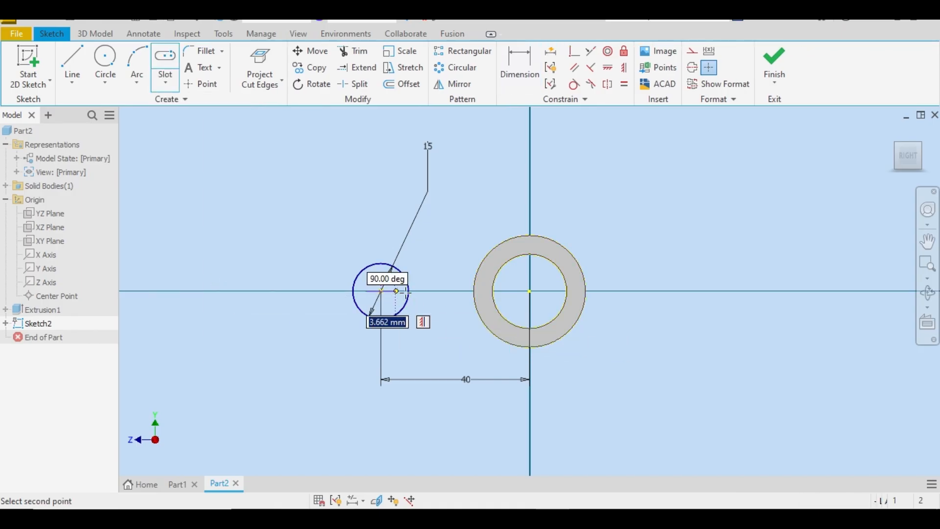
right_click(435, 291)
click(390, 294)
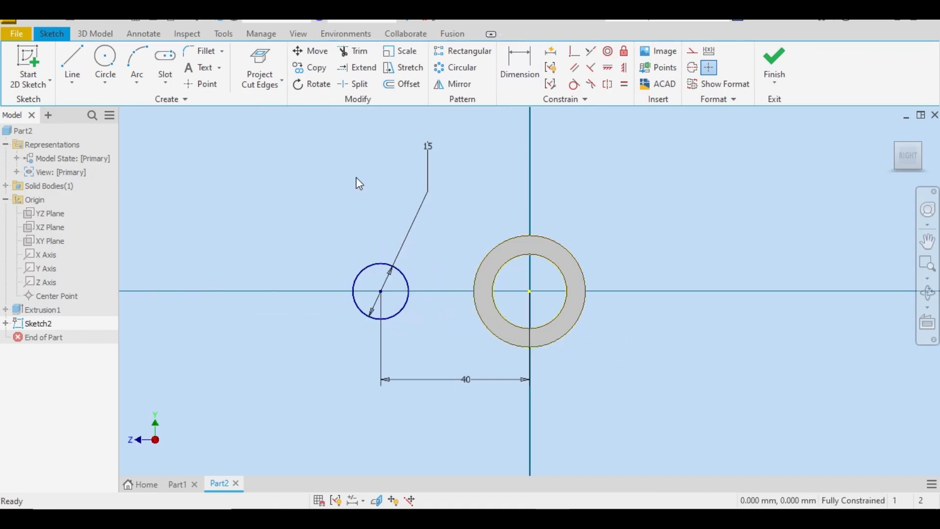
click(269, 86)
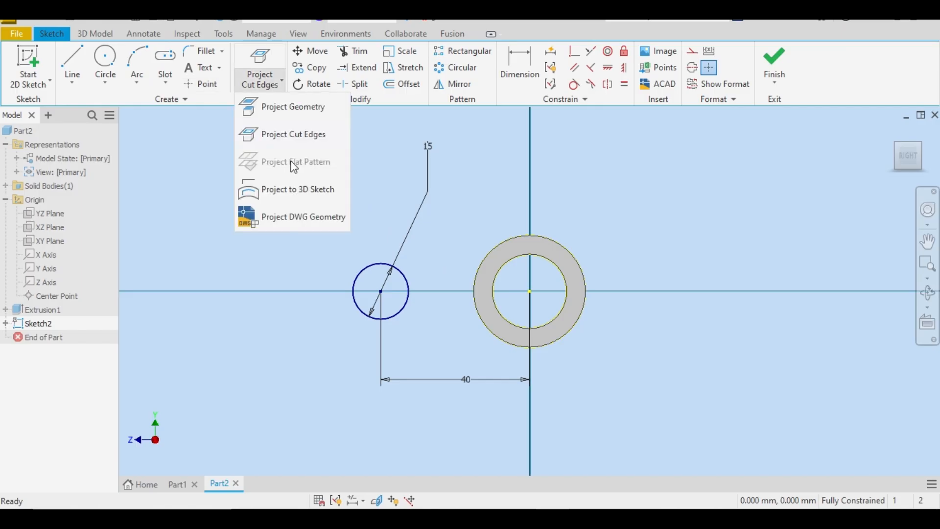
Step: Draw a horizontal centre-to-centre slot about 12 mm between centres and 6 mm wide, and make its left centre coincident with the 15 mm circle's centre point
click(175, 86)
click(199, 226)
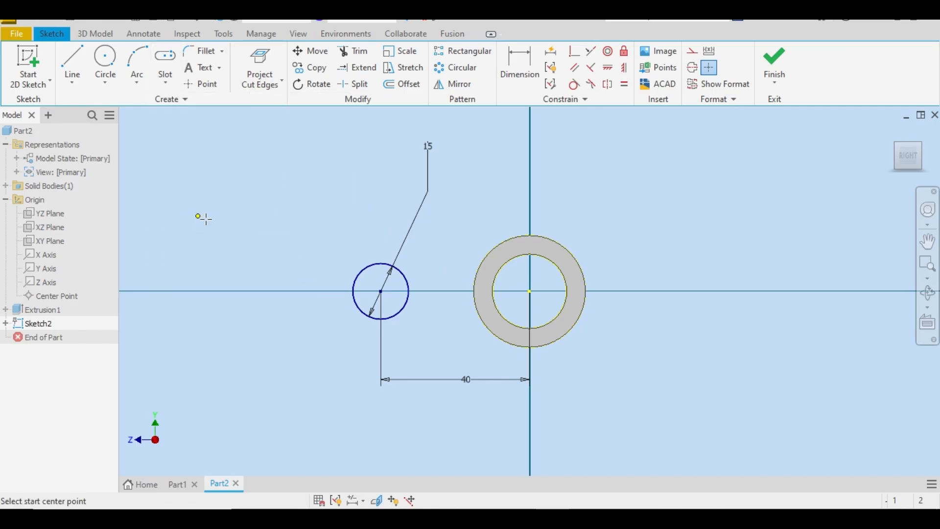
click(431, 291)
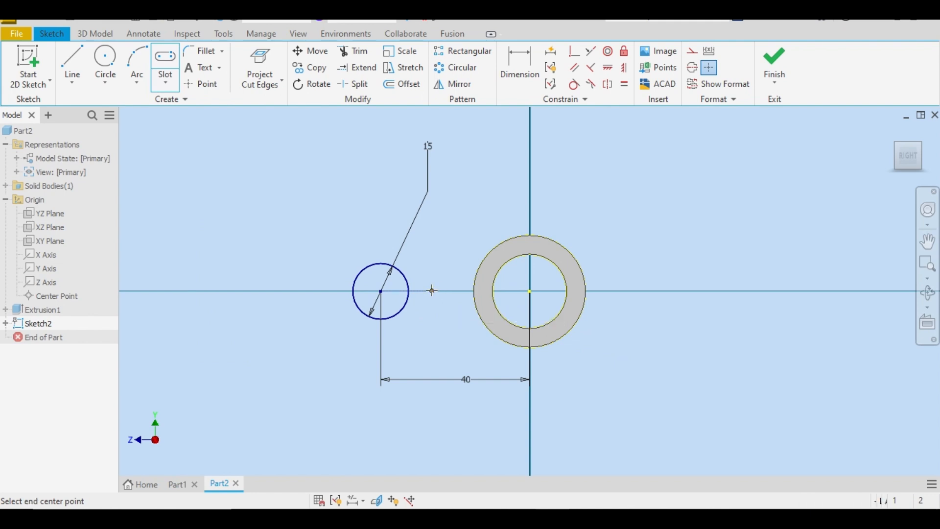
click(387, 290)
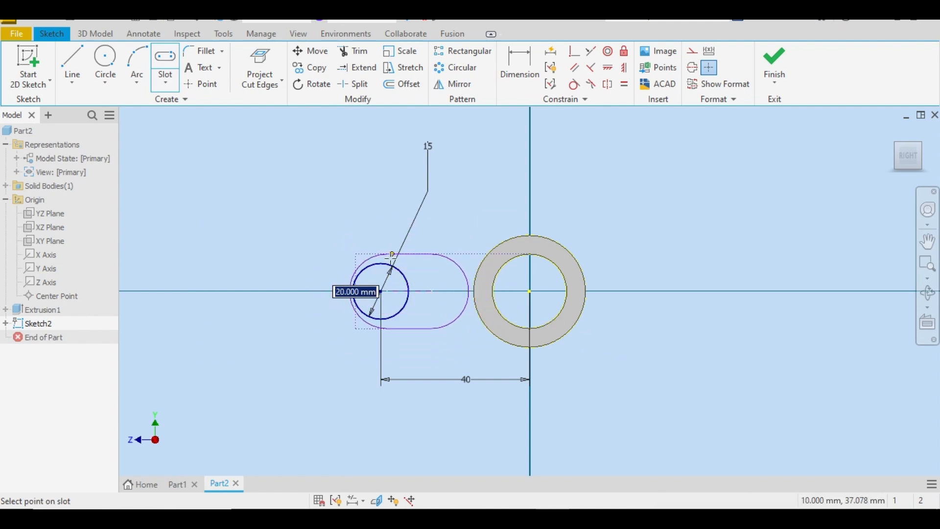
scroll(387, 279, up, 5)
click(387, 279)
right_click(387, 281)
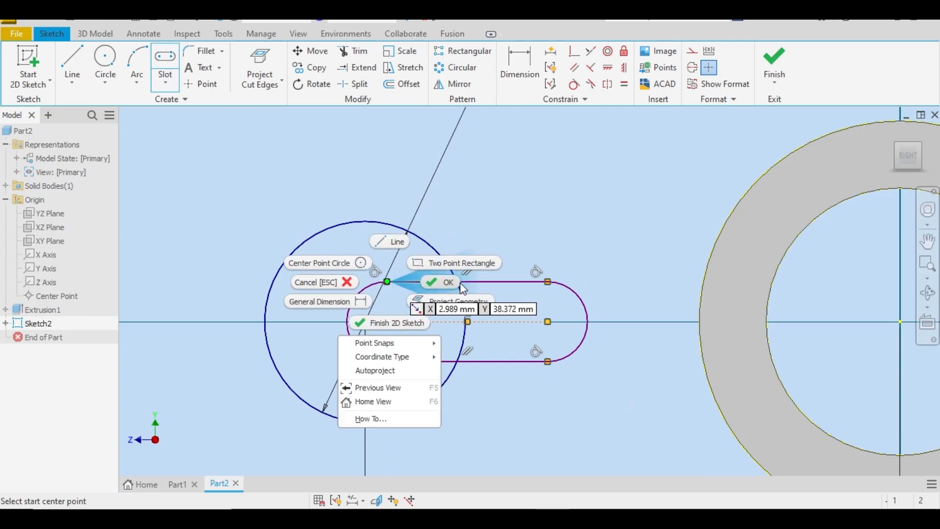
click(440, 279)
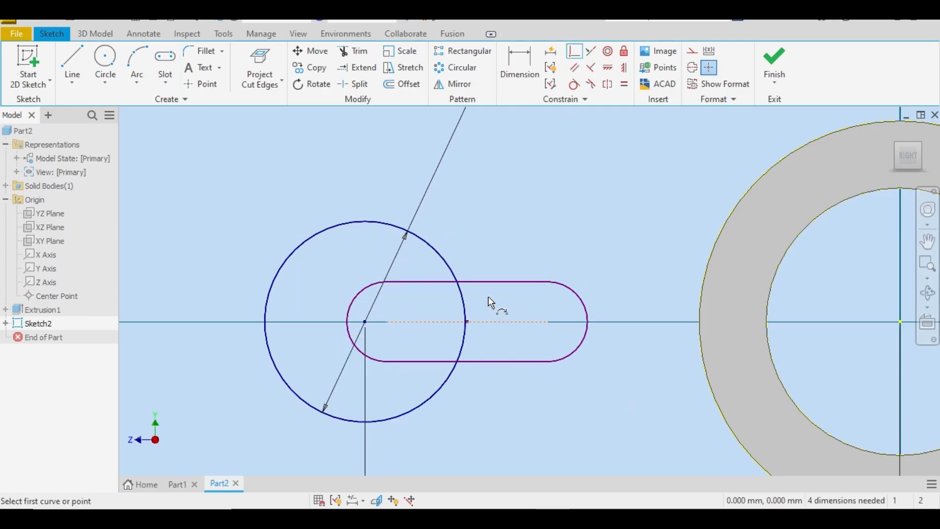
click(365, 321)
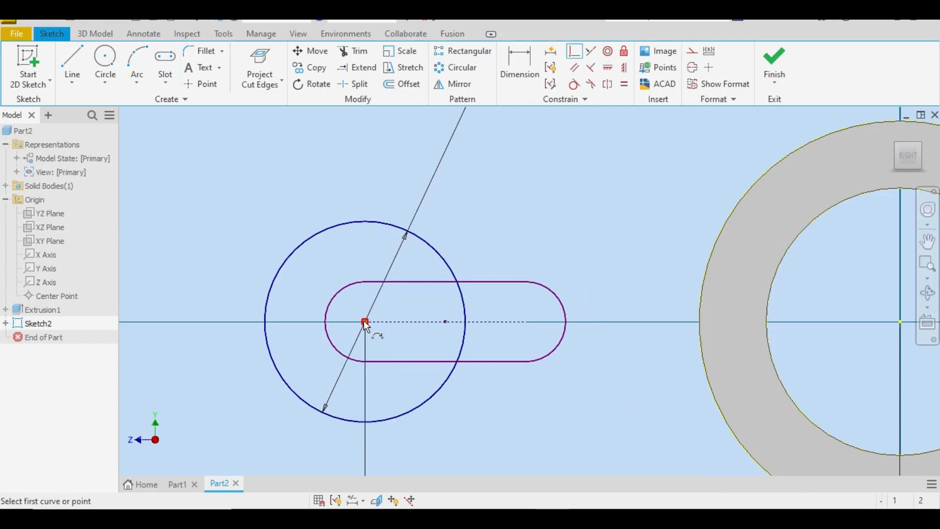
key(Escape)
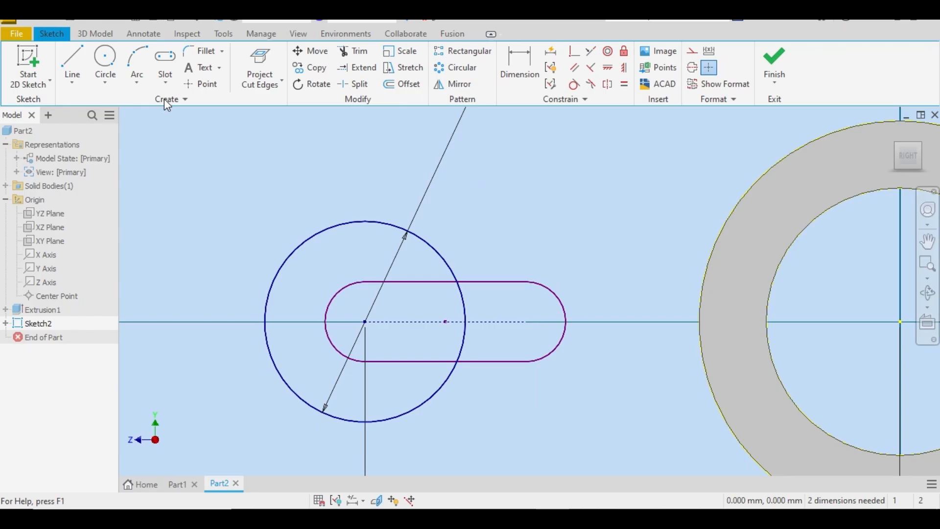
Step: Draw a horizontal line from the top point of the 15 mm circle to the tube's outer edge
click(67, 63)
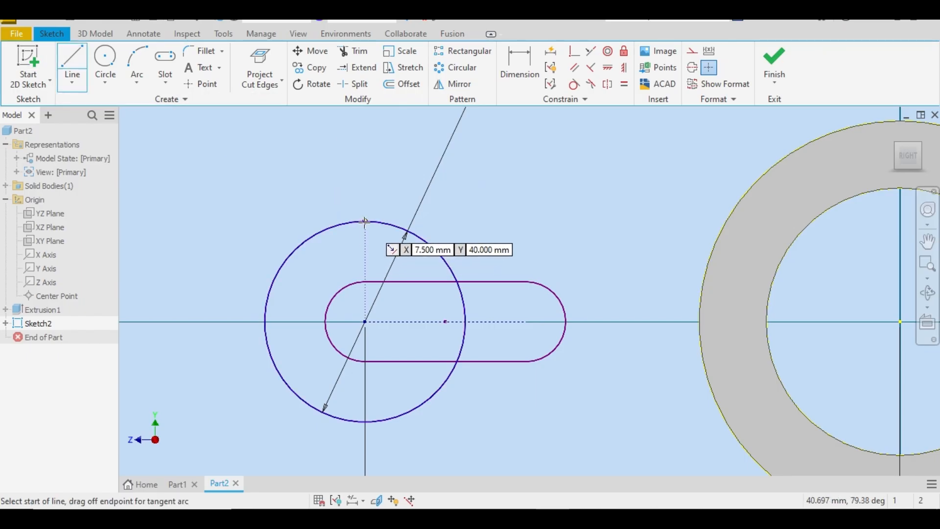
click(365, 221)
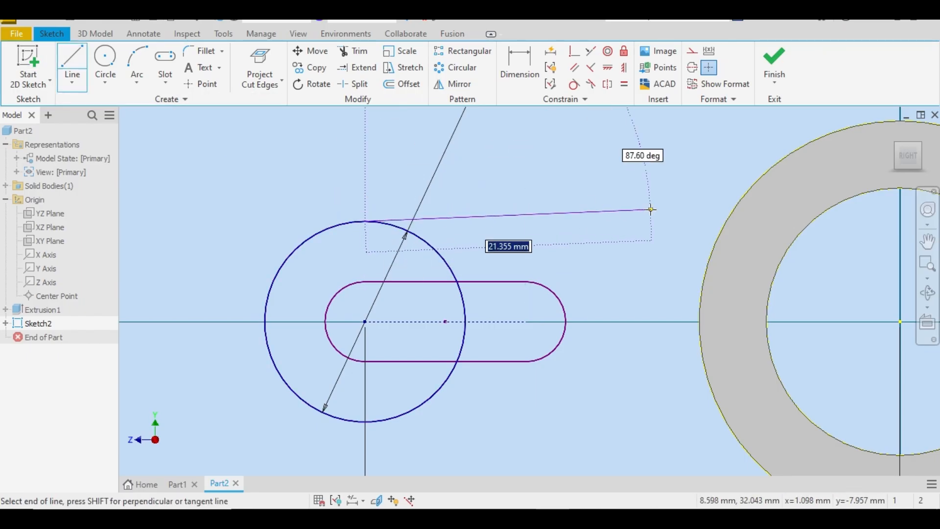
key(Escape)
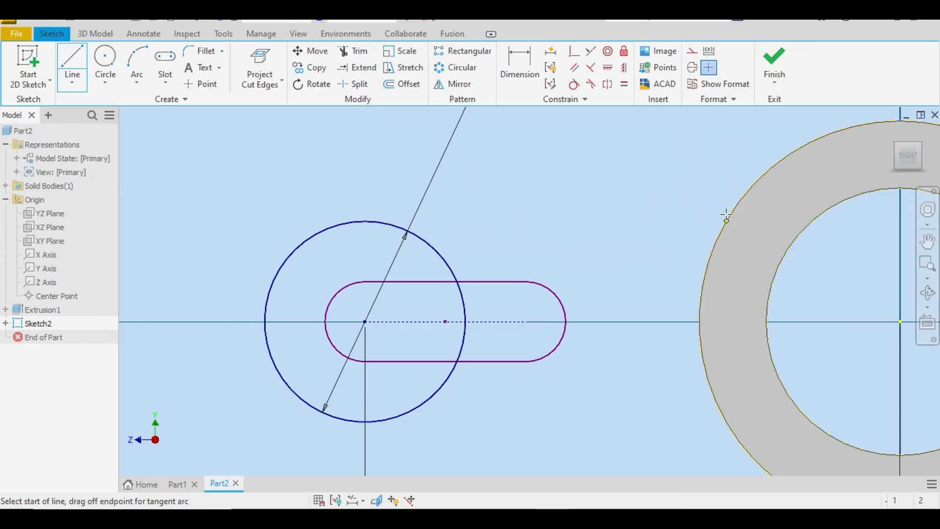
right_click(696, 174)
click(742, 176)
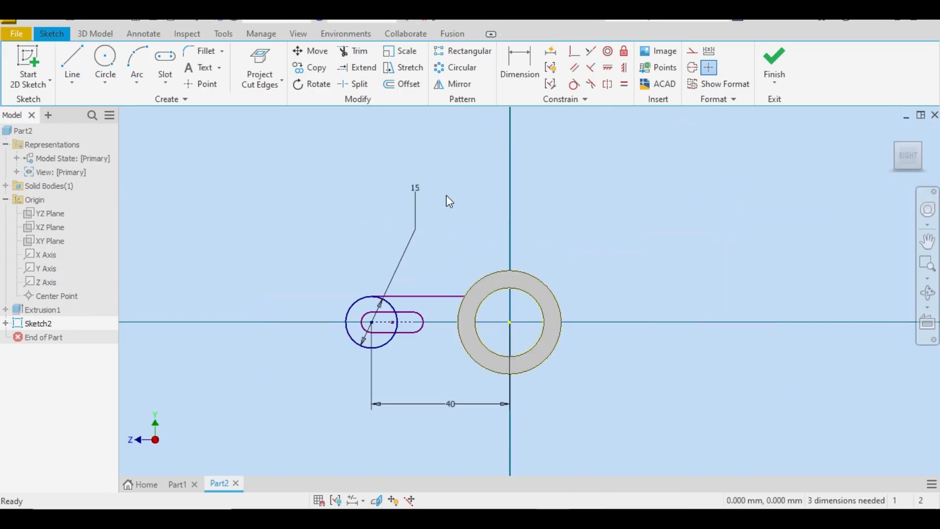
Step: Set the diameter of the circle around the slot's left end to 30 mm
click(419, 196)
double_click(420, 193)
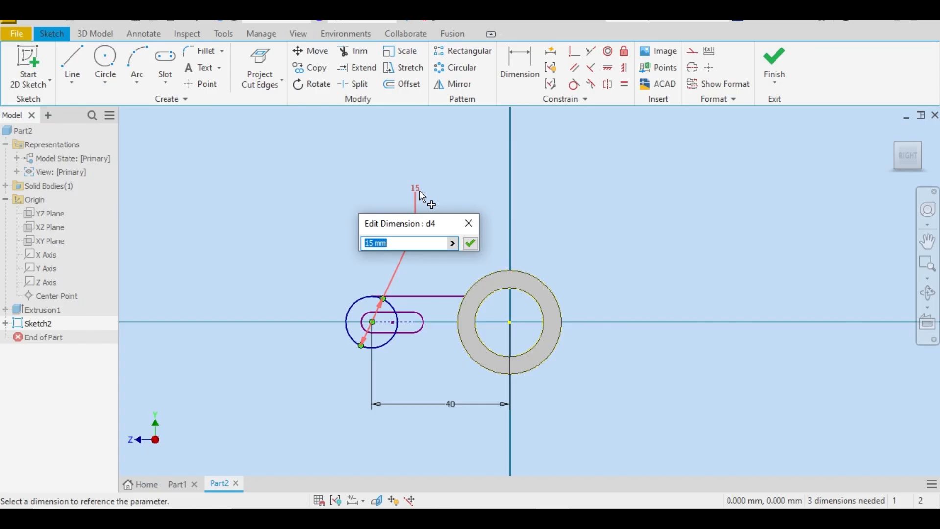
text(30)
key(Return)
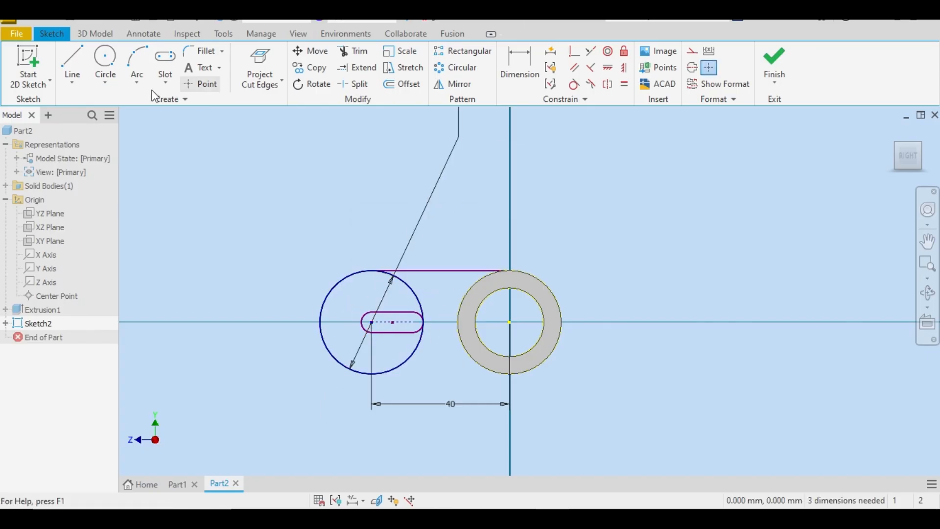
Step: Draw a horizontal line joining the bottom point of the 30 mm sketch circle to the bottom point of the tube's outer edge
click(72, 61)
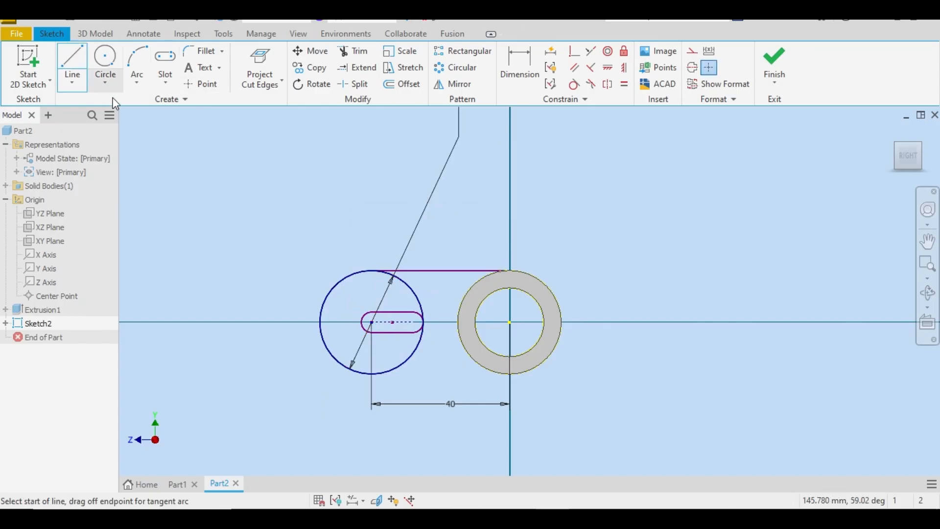
click(372, 373)
click(509, 373)
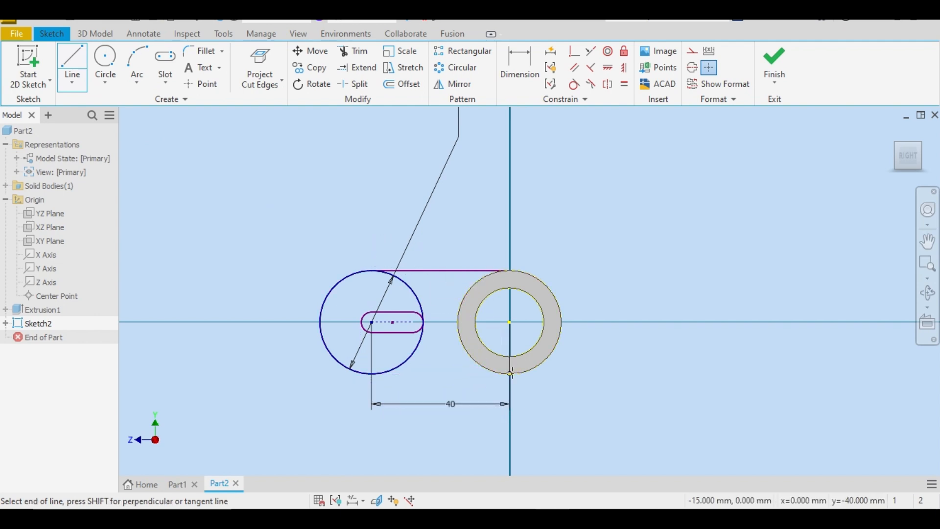
right_click(509, 372)
click(564, 374)
Step: Apply a Tangent constraint between the upper line and the tube's outer edge, and try the same with the 30 mm sketch circle
click(574, 84)
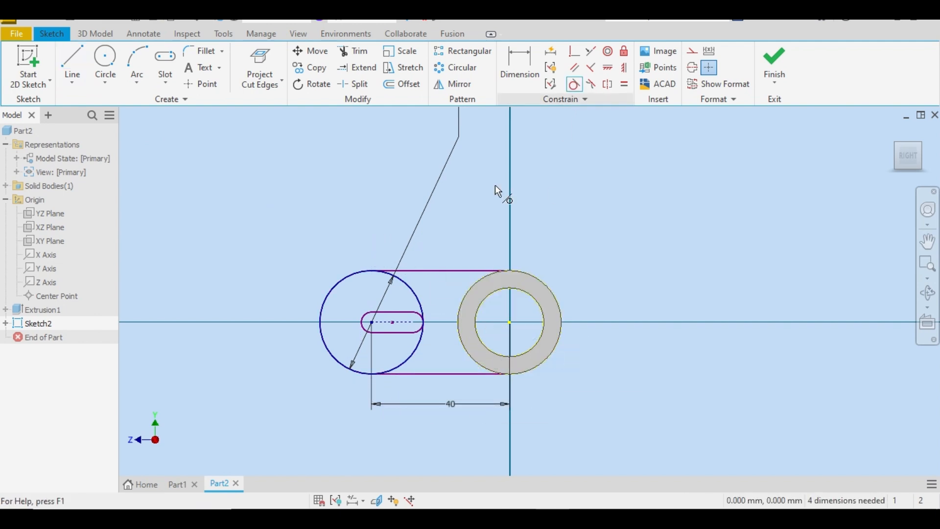
click(491, 270)
click(519, 269)
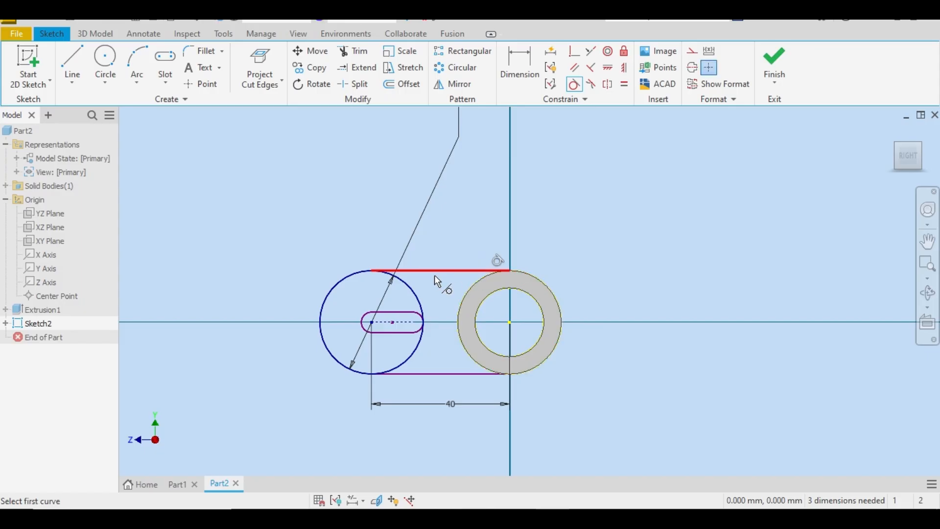
click(433, 272)
click(352, 274)
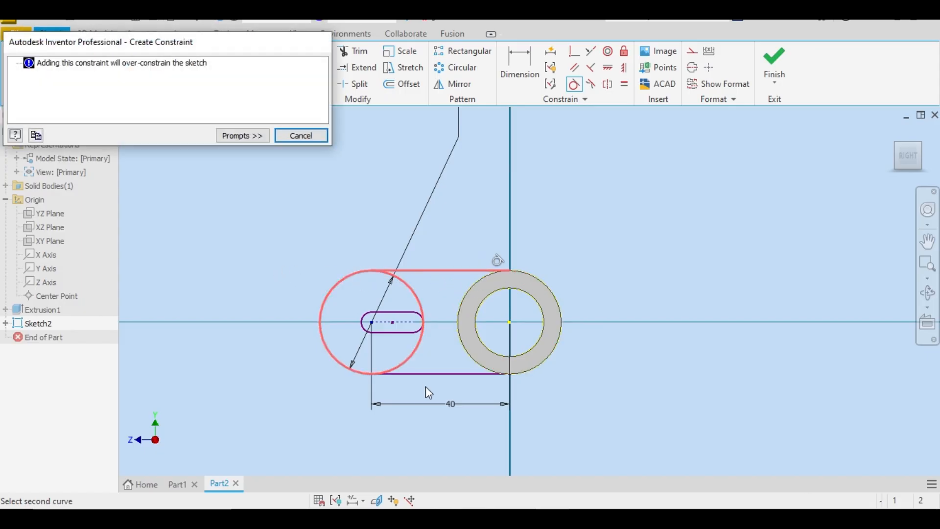
click(299, 136)
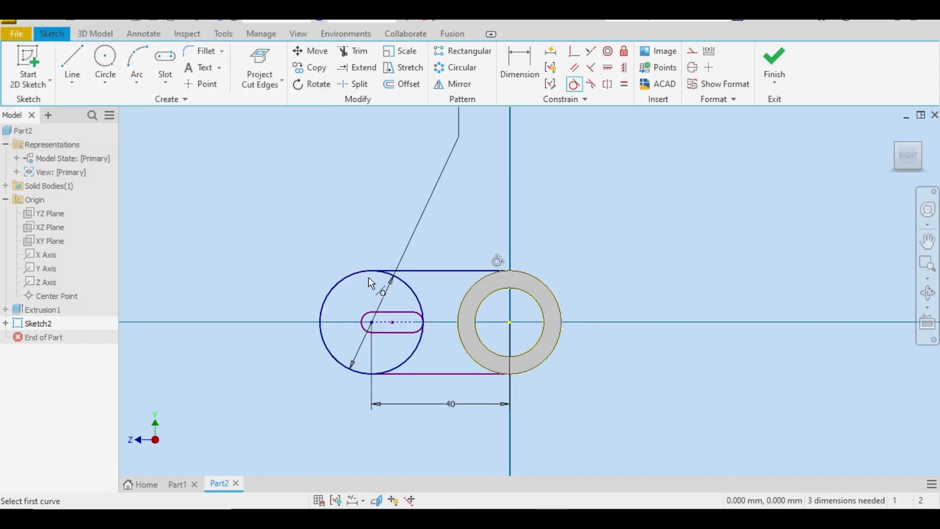
Step: Try a Tangent constraint between the lower line and the tube's outer edge, and apply one between that line and the 30 mm sketch circle
click(485, 374)
click(534, 372)
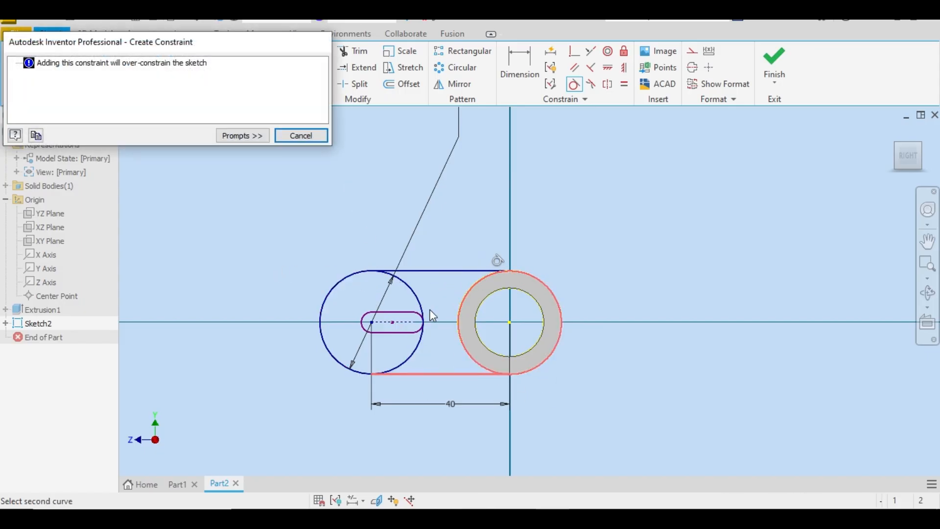
click(301, 136)
click(408, 372)
click(406, 364)
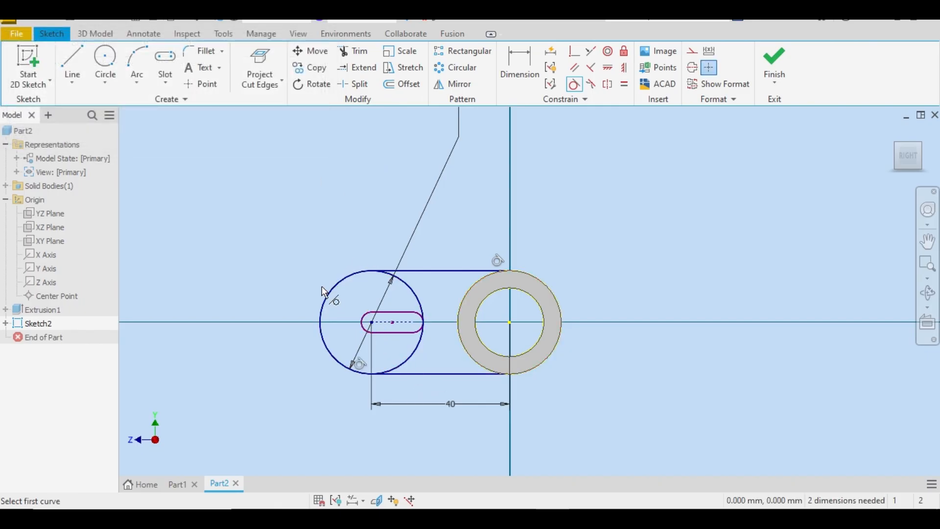
right_click(246, 226)
click(284, 223)
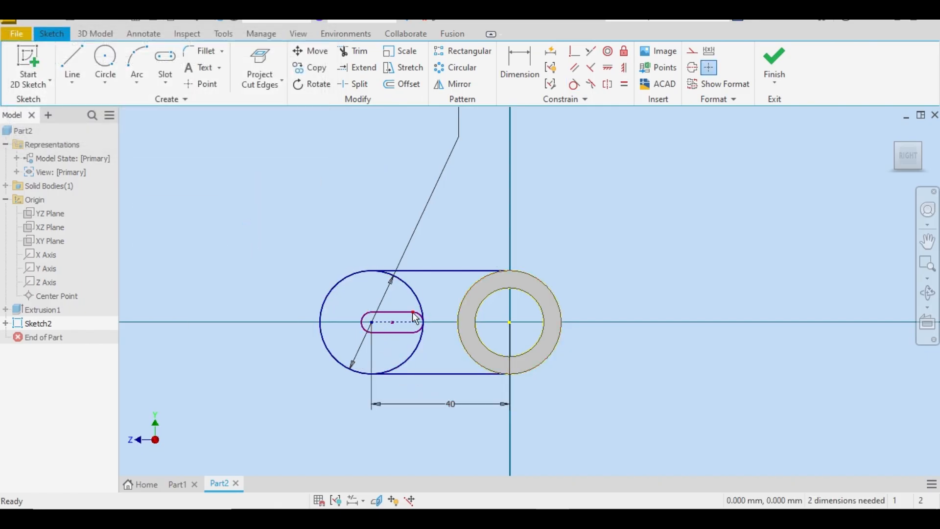
Step: Check a3 fig 1.png in the image viewer and dimension the slot's centre-to-centre distance to 15 mm
click(620, 518)
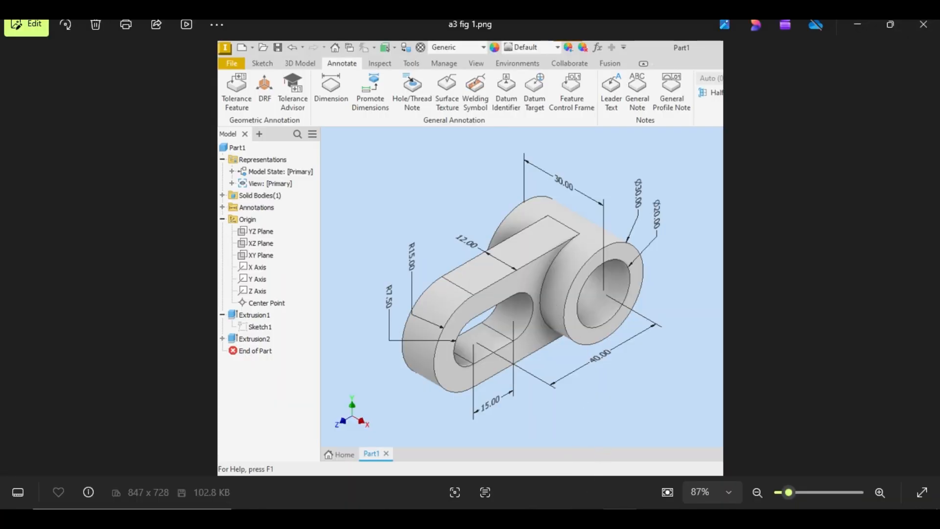
click(620, 519)
click(525, 78)
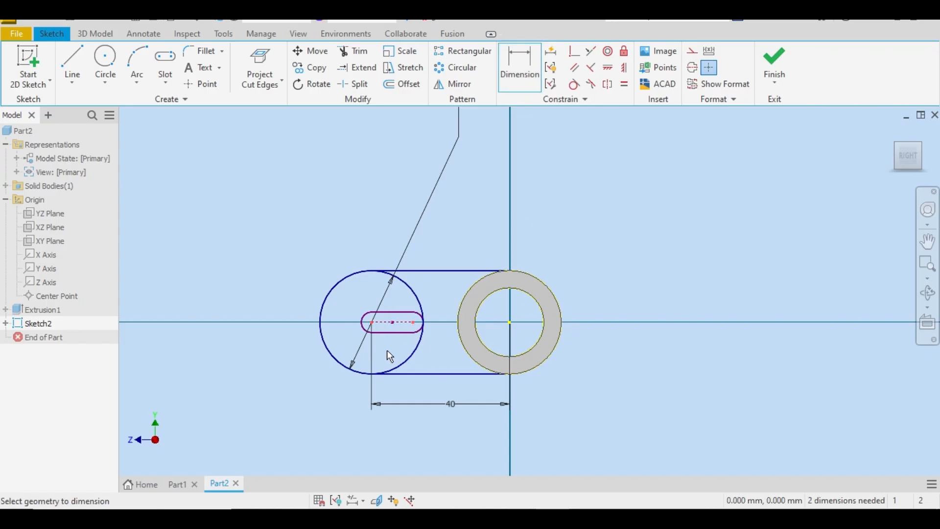
click(401, 414)
text(15)
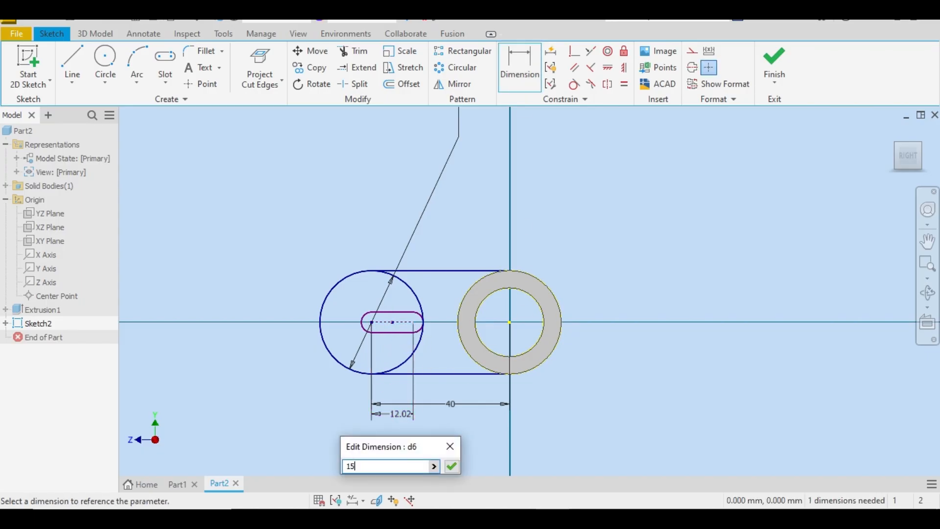
key(Return)
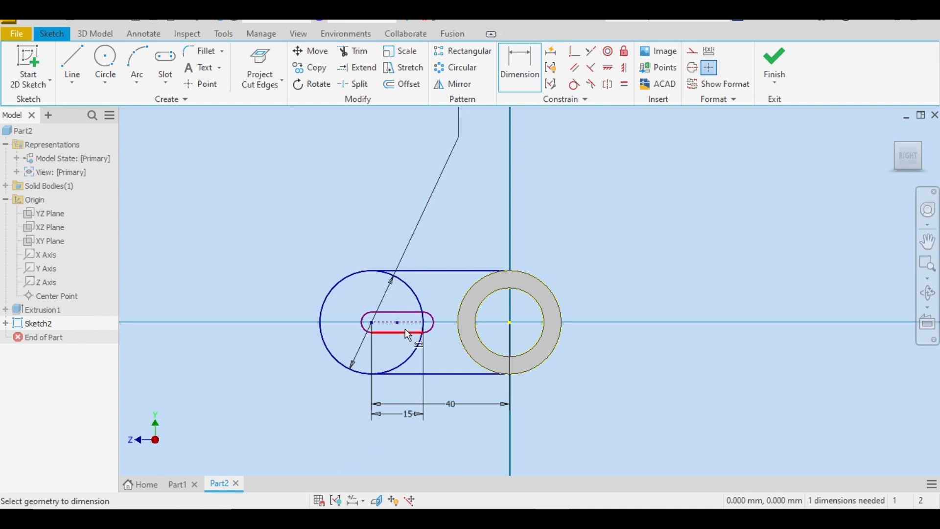
Step: Check a3 fig 1.png in the image viewer and dimension the radius of the slot's rounded end to 7.50 mm
click(620, 519)
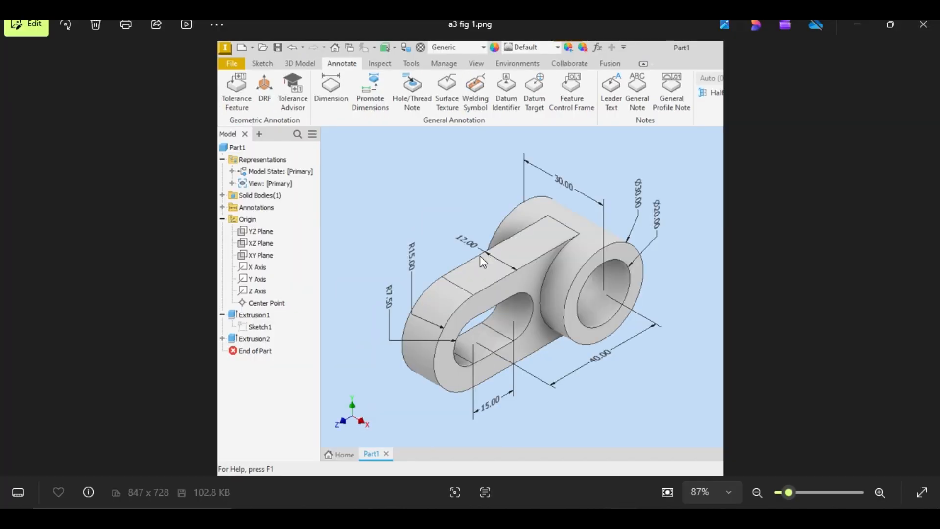
click(620, 519)
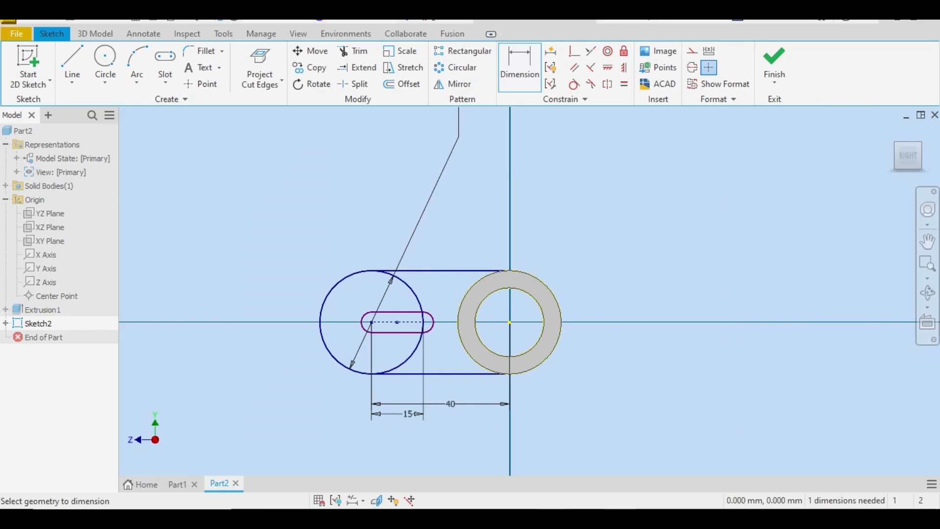
click(367, 316)
click(321, 177)
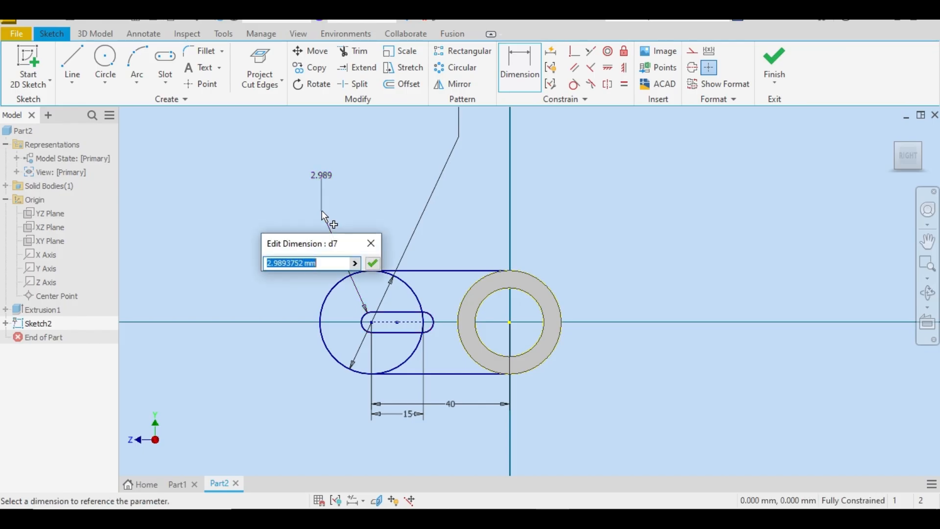
text(7.50)
key(Return)
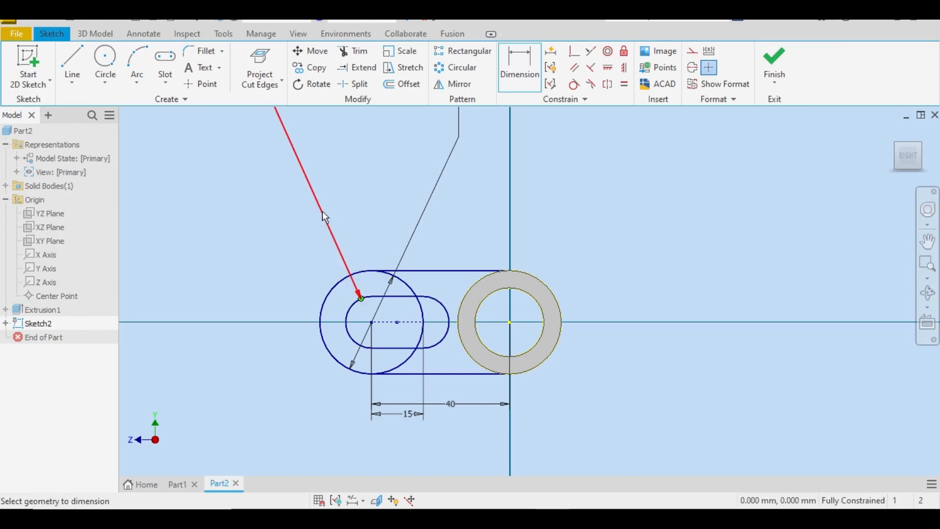
right_click(436, 159)
click(494, 140)
right_click(632, 211)
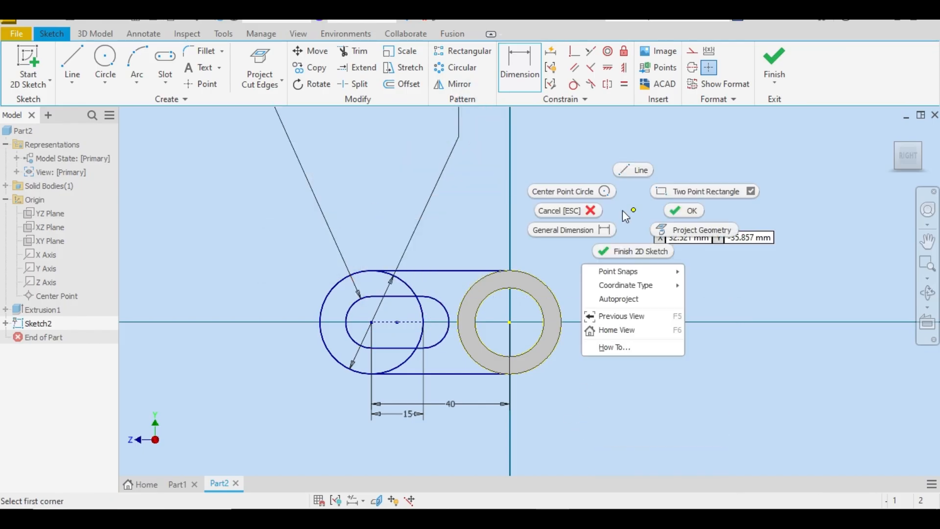
click(567, 210)
click(592, 482)
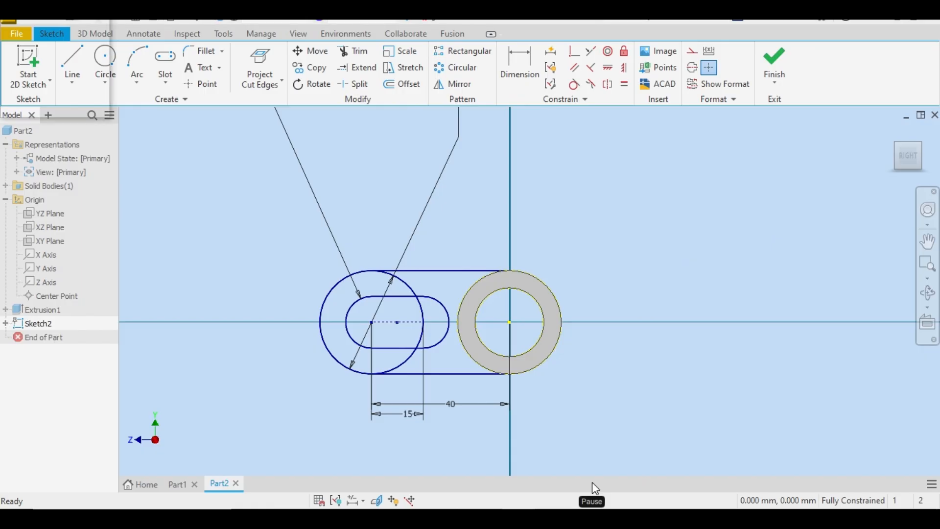
click(614, 385)
Step: Trim away the inner half of the 30 mm sketch circle, including the piece crossing the slot, leaving the arm's rounded outer end
click(353, 51)
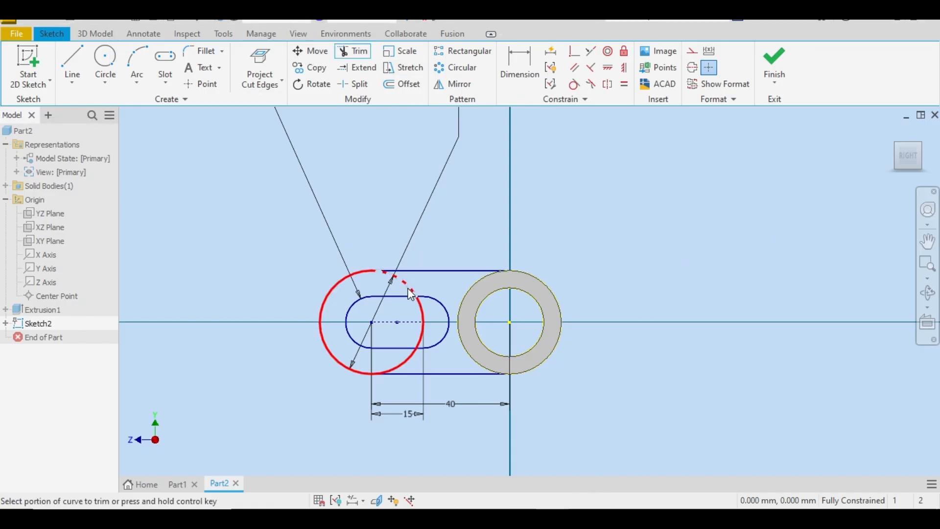
click(424, 332)
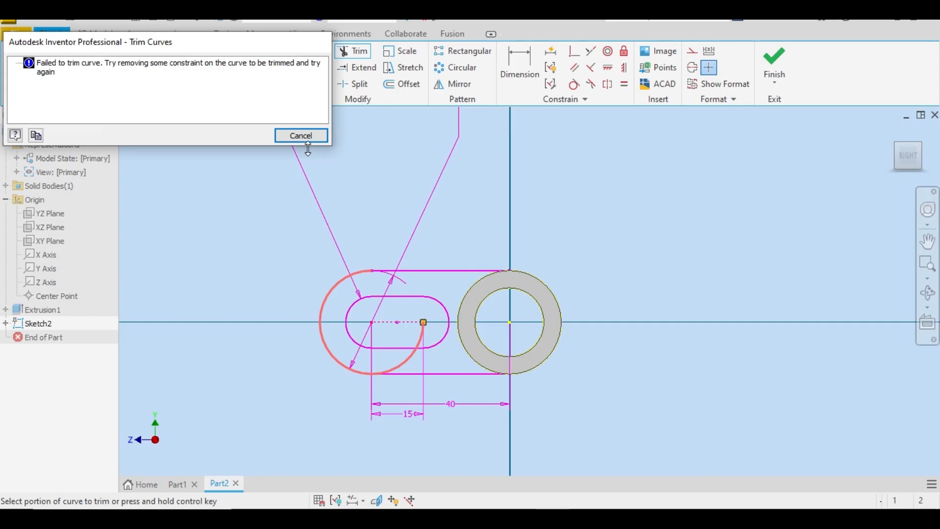
click(308, 137)
click(401, 364)
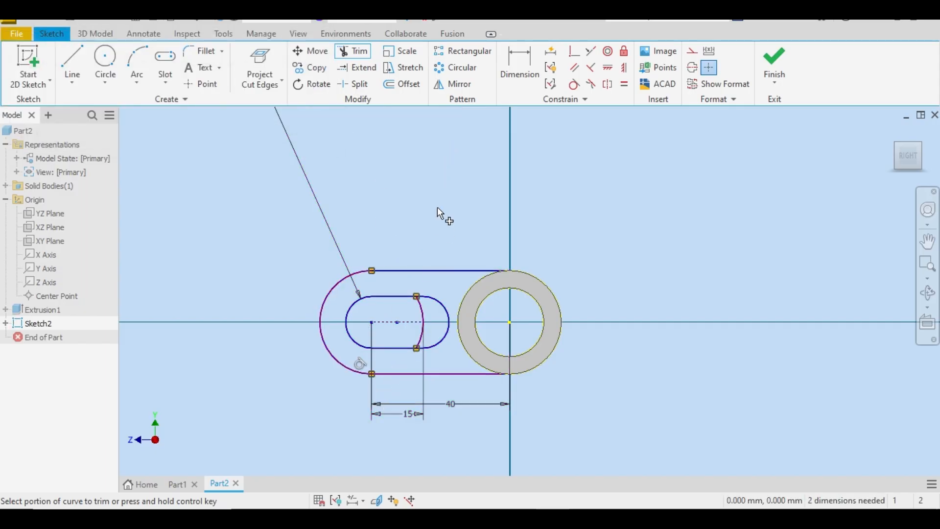
click(422, 304)
click(422, 332)
right_click(450, 219)
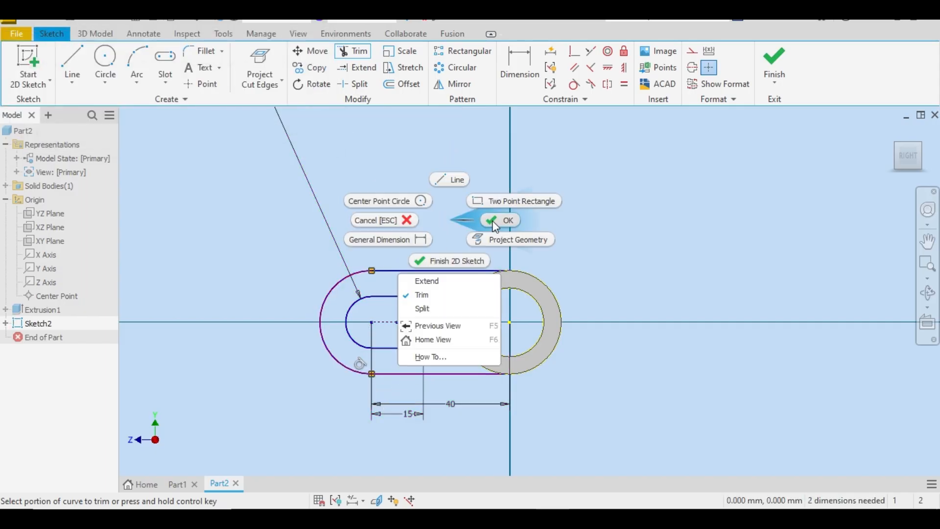
click(492, 221)
scroll(489, 299, down, 4)
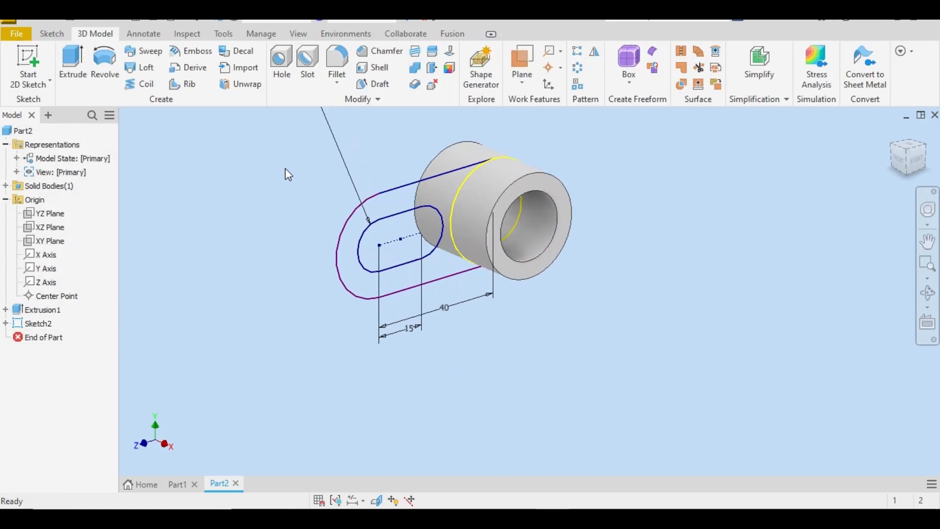
Step: Reopen the arm sketch, apply a Tangent constraint between the end arc and the upper line, and try the same with the lower line
double_click(38, 324)
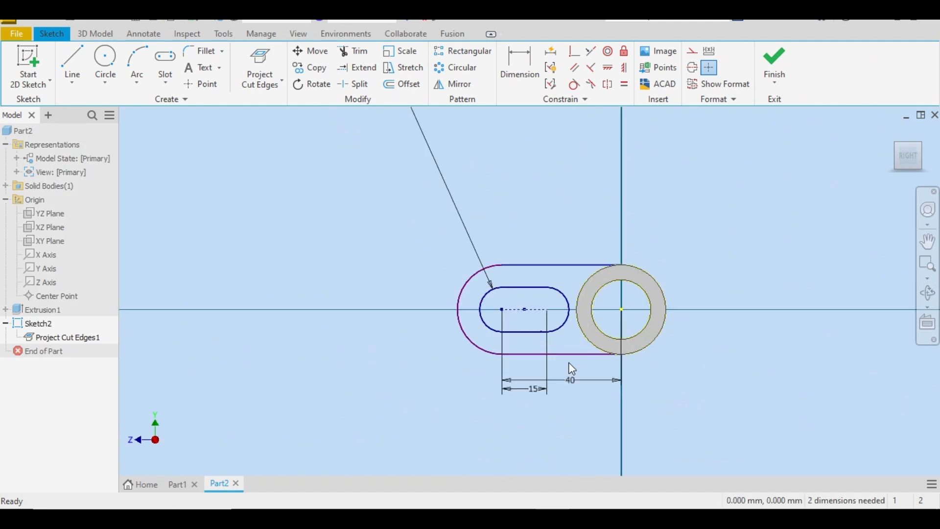
click(574, 84)
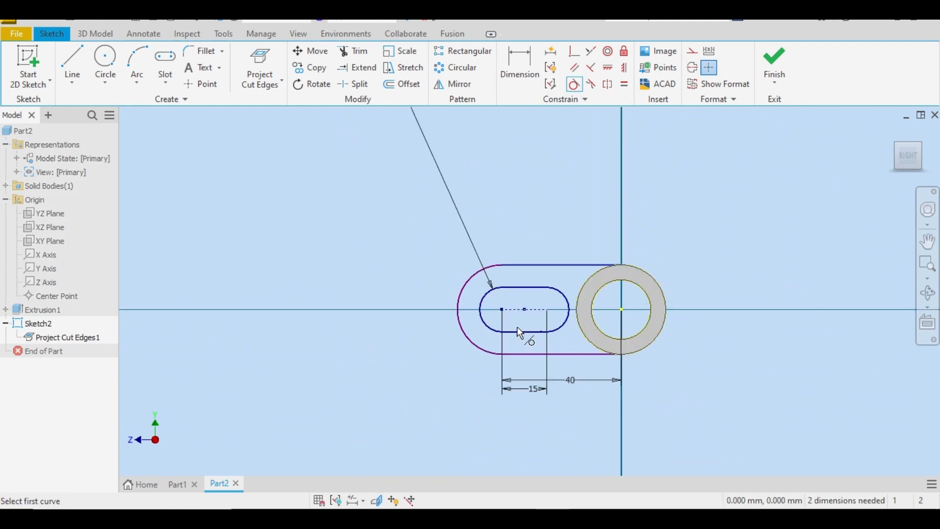
click(499, 266)
click(528, 264)
click(518, 352)
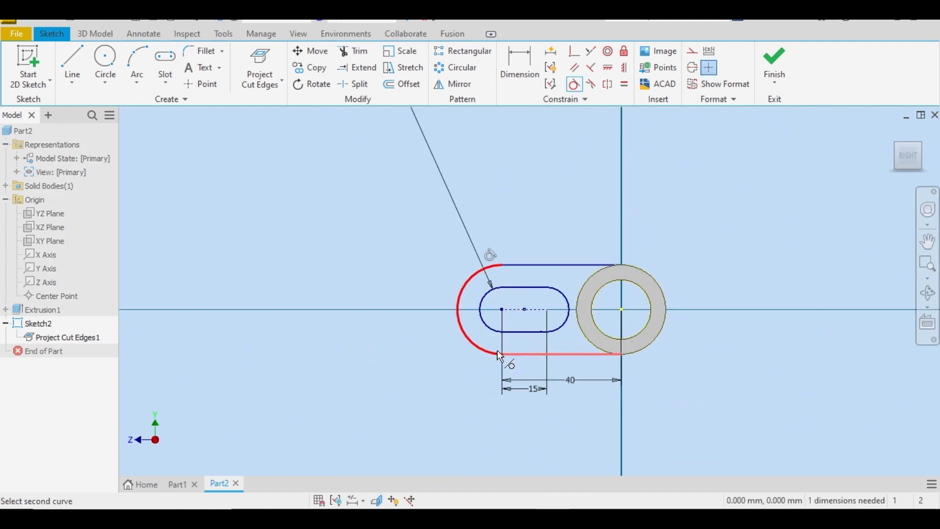
click(499, 356)
click(317, 137)
right_click(372, 199)
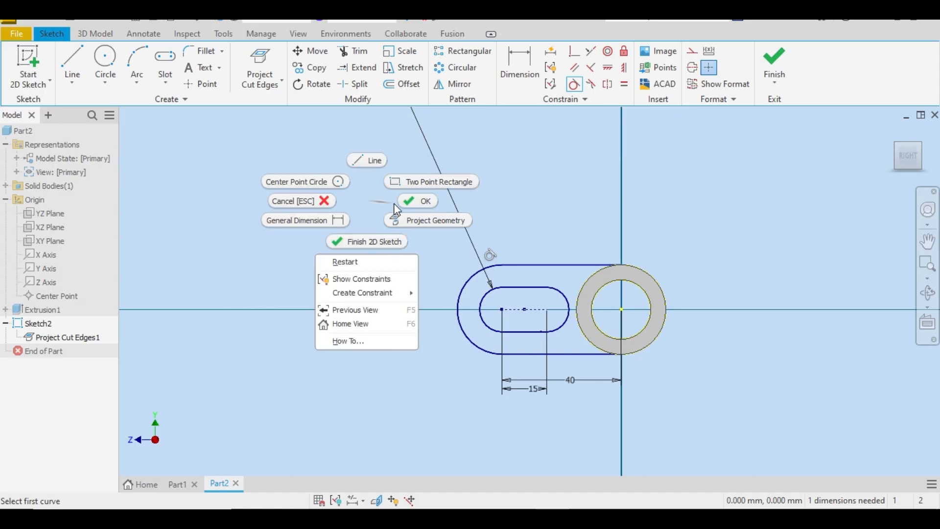
click(420, 202)
click(774, 57)
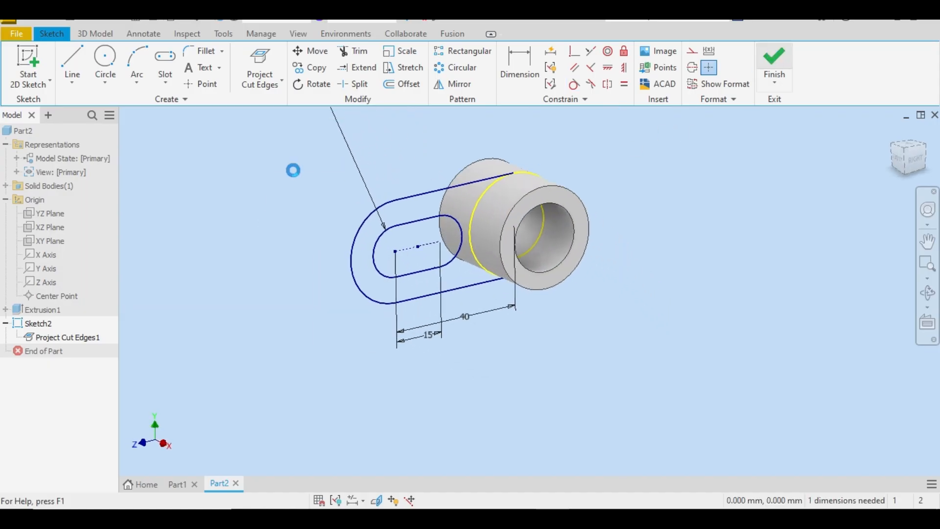
Step: Extrude the slotted arm profile symmetrically by 12 mm and join it to the tube, checking the thickness in a3 fig 1.png
click(73, 63)
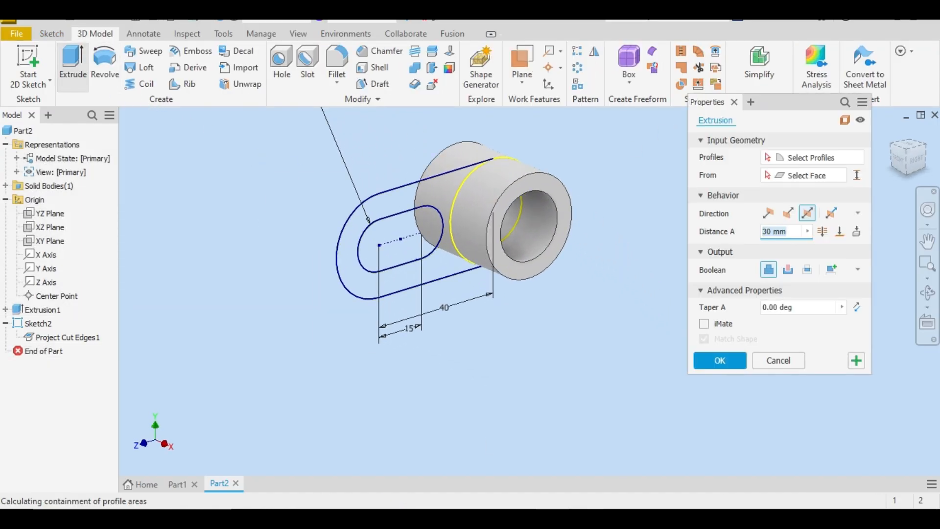
key(alt+Tab)
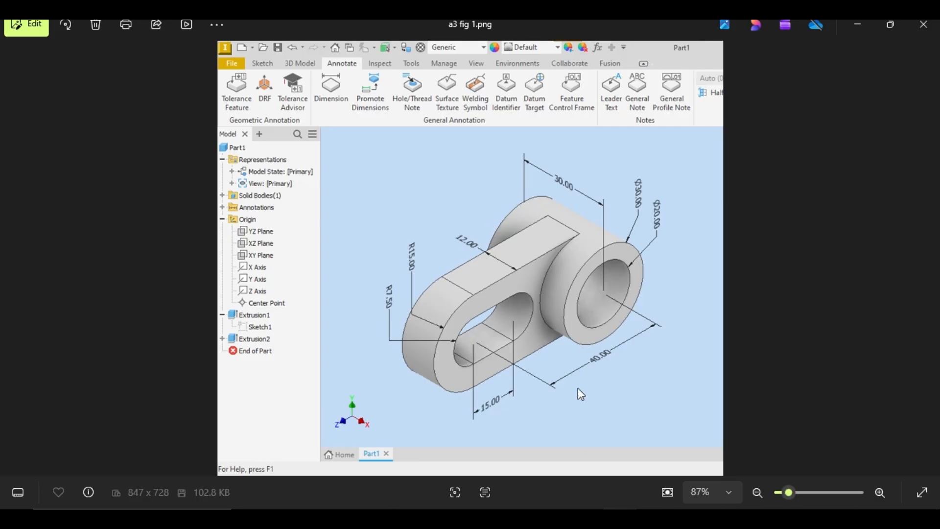
key(alt+Tab)
click(416, 197)
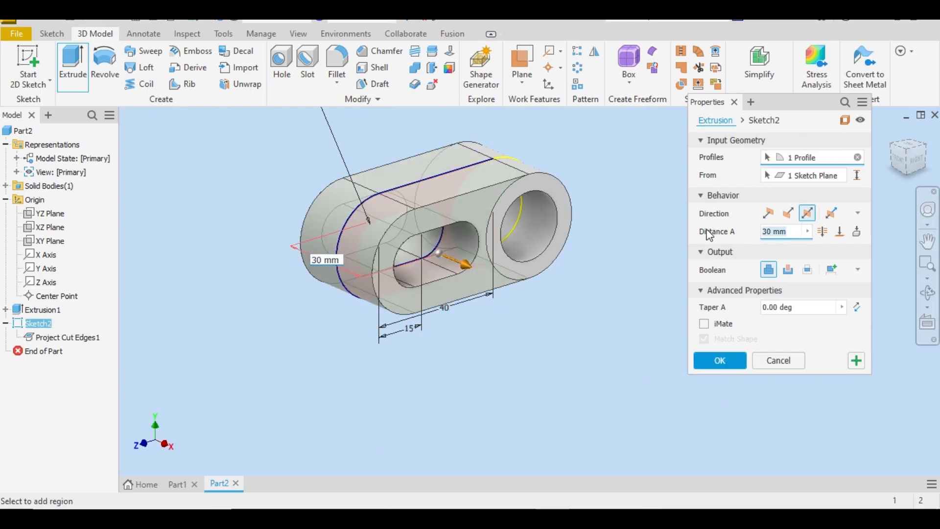
text(15)
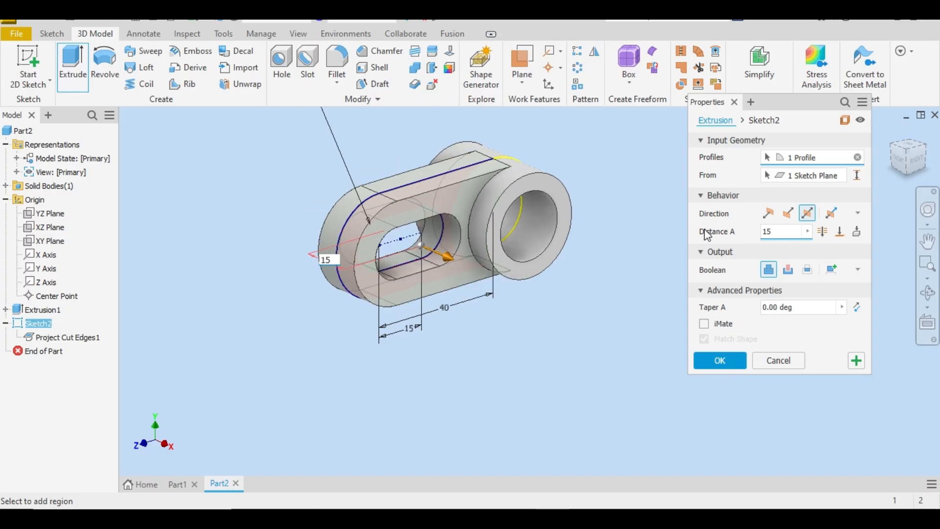
text(12)
click(620, 518)
click(619, 518)
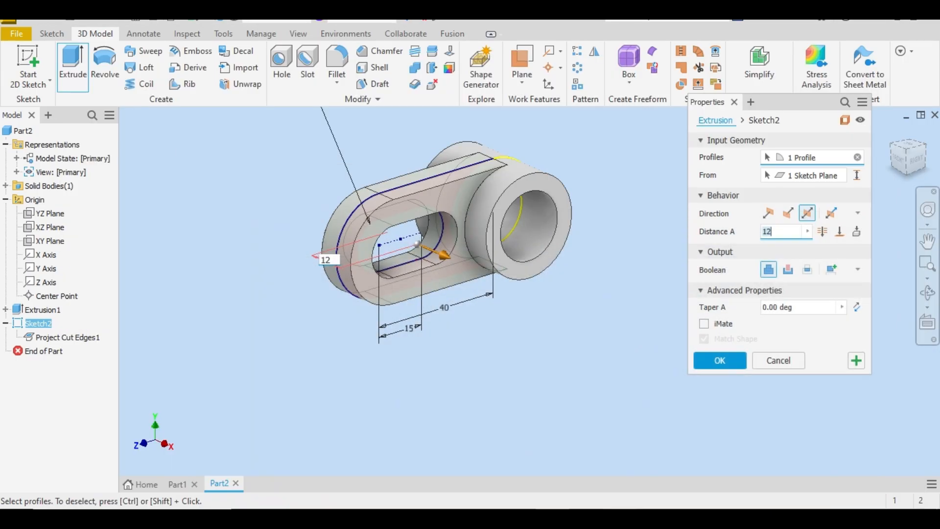
click(726, 363)
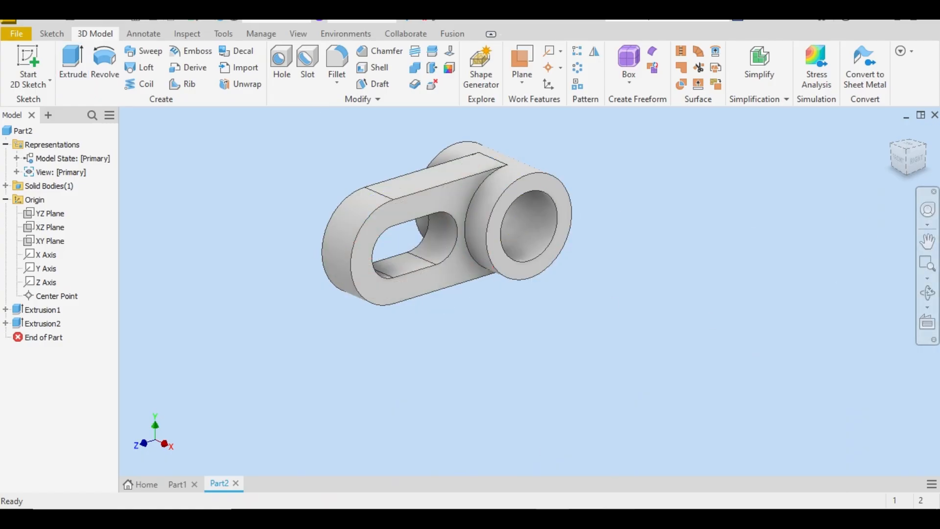
Step: Compare the finished arm part with a3 fig 1.png, inspect it from different isometric directions and glance at Part1
click(620, 518)
click(619, 518)
click(895, 150)
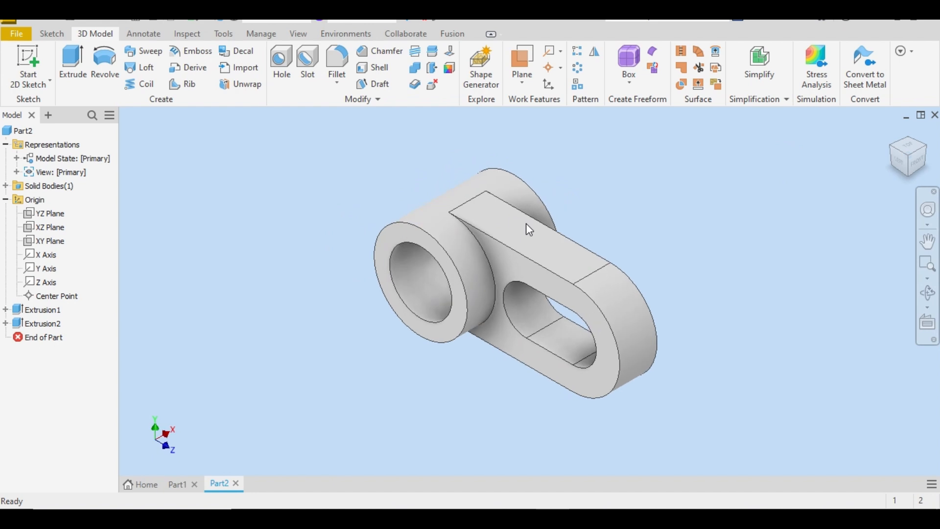
click(177, 484)
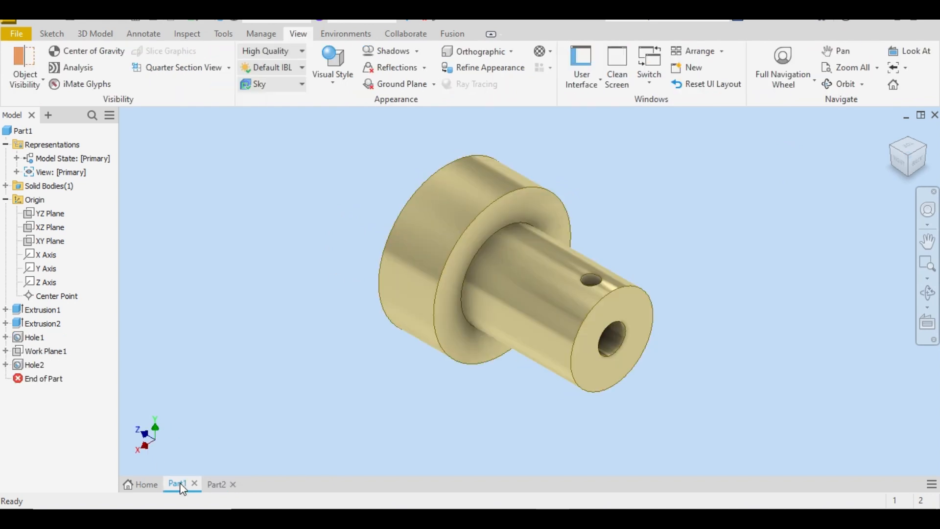
click(220, 487)
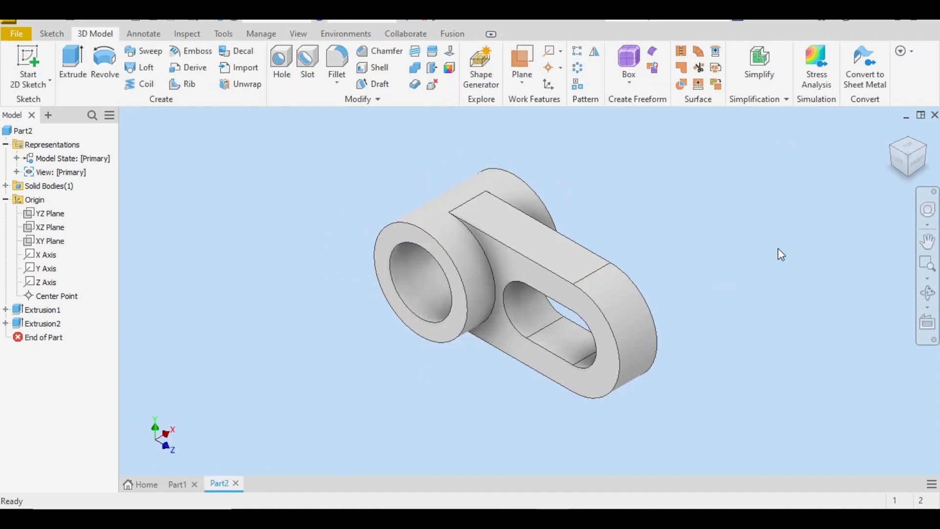
click(927, 155)
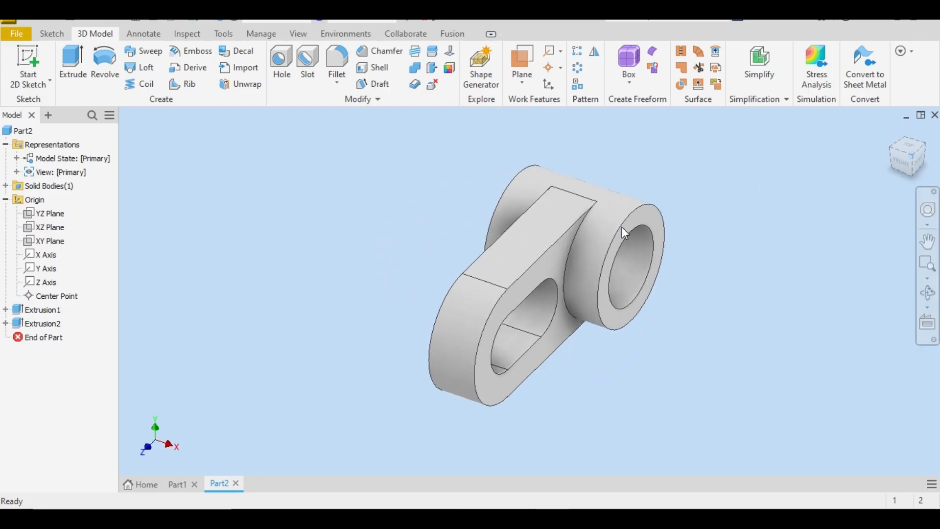